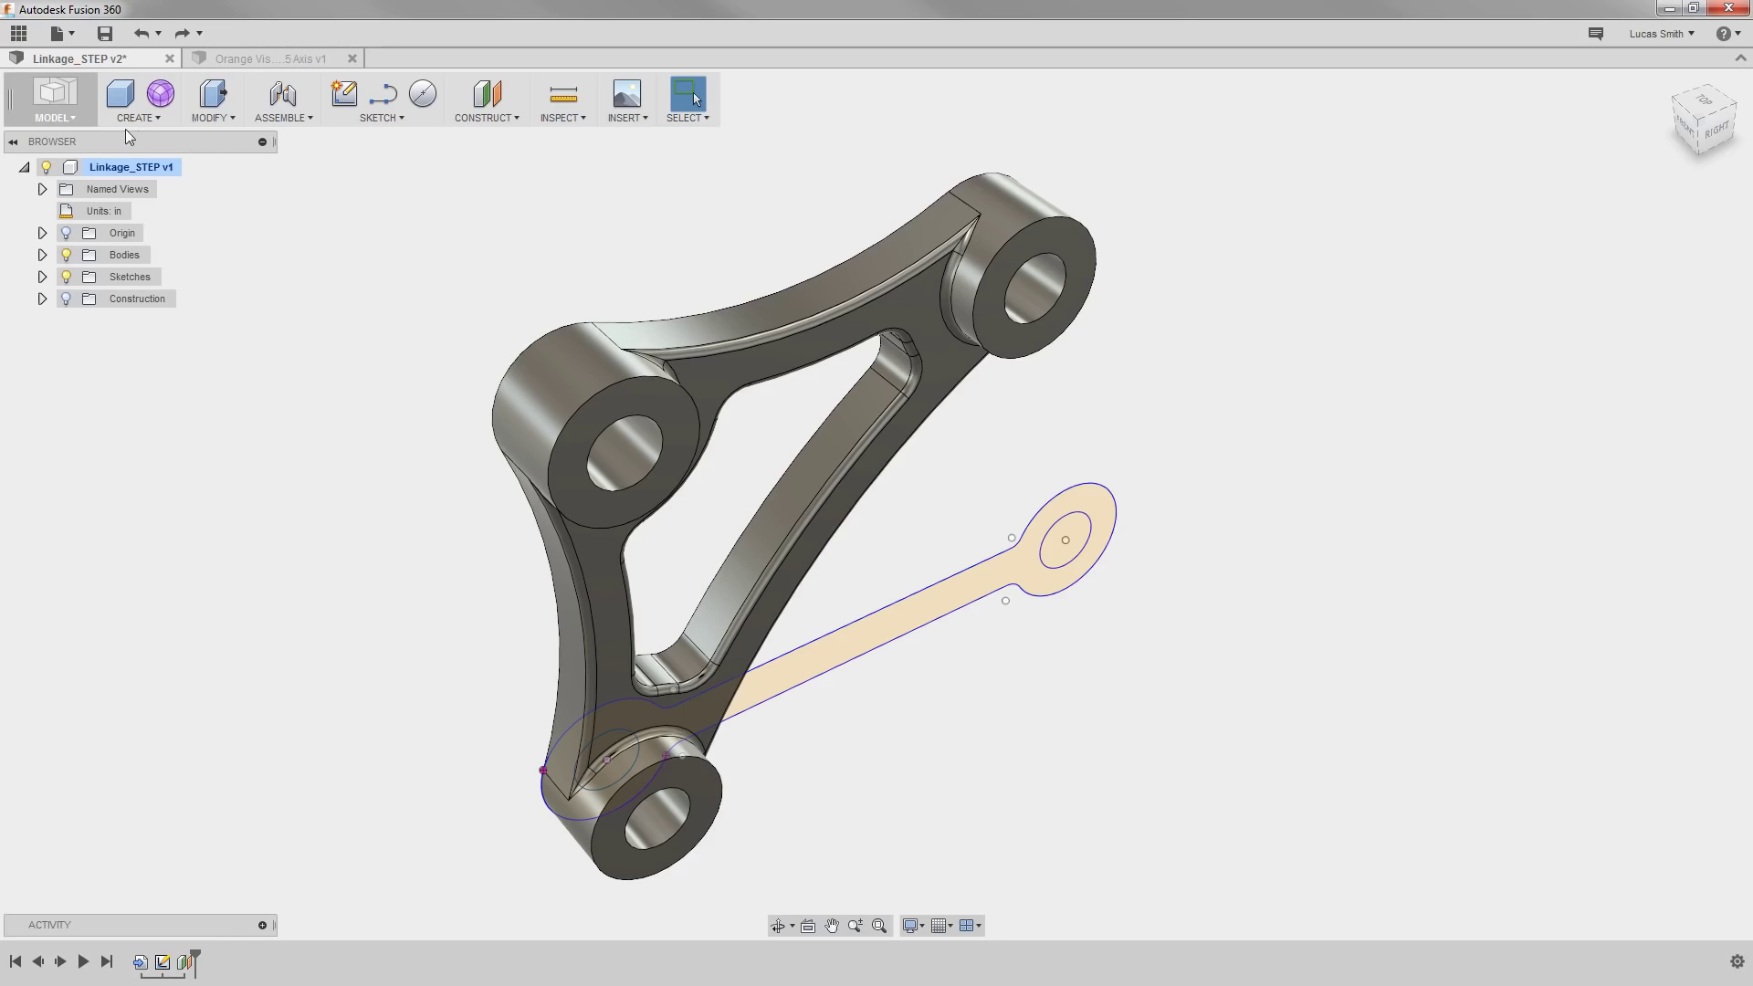
Mirror the triangular linkage body across the construction plane, producing a second matching linkage body.
click(77, 119)
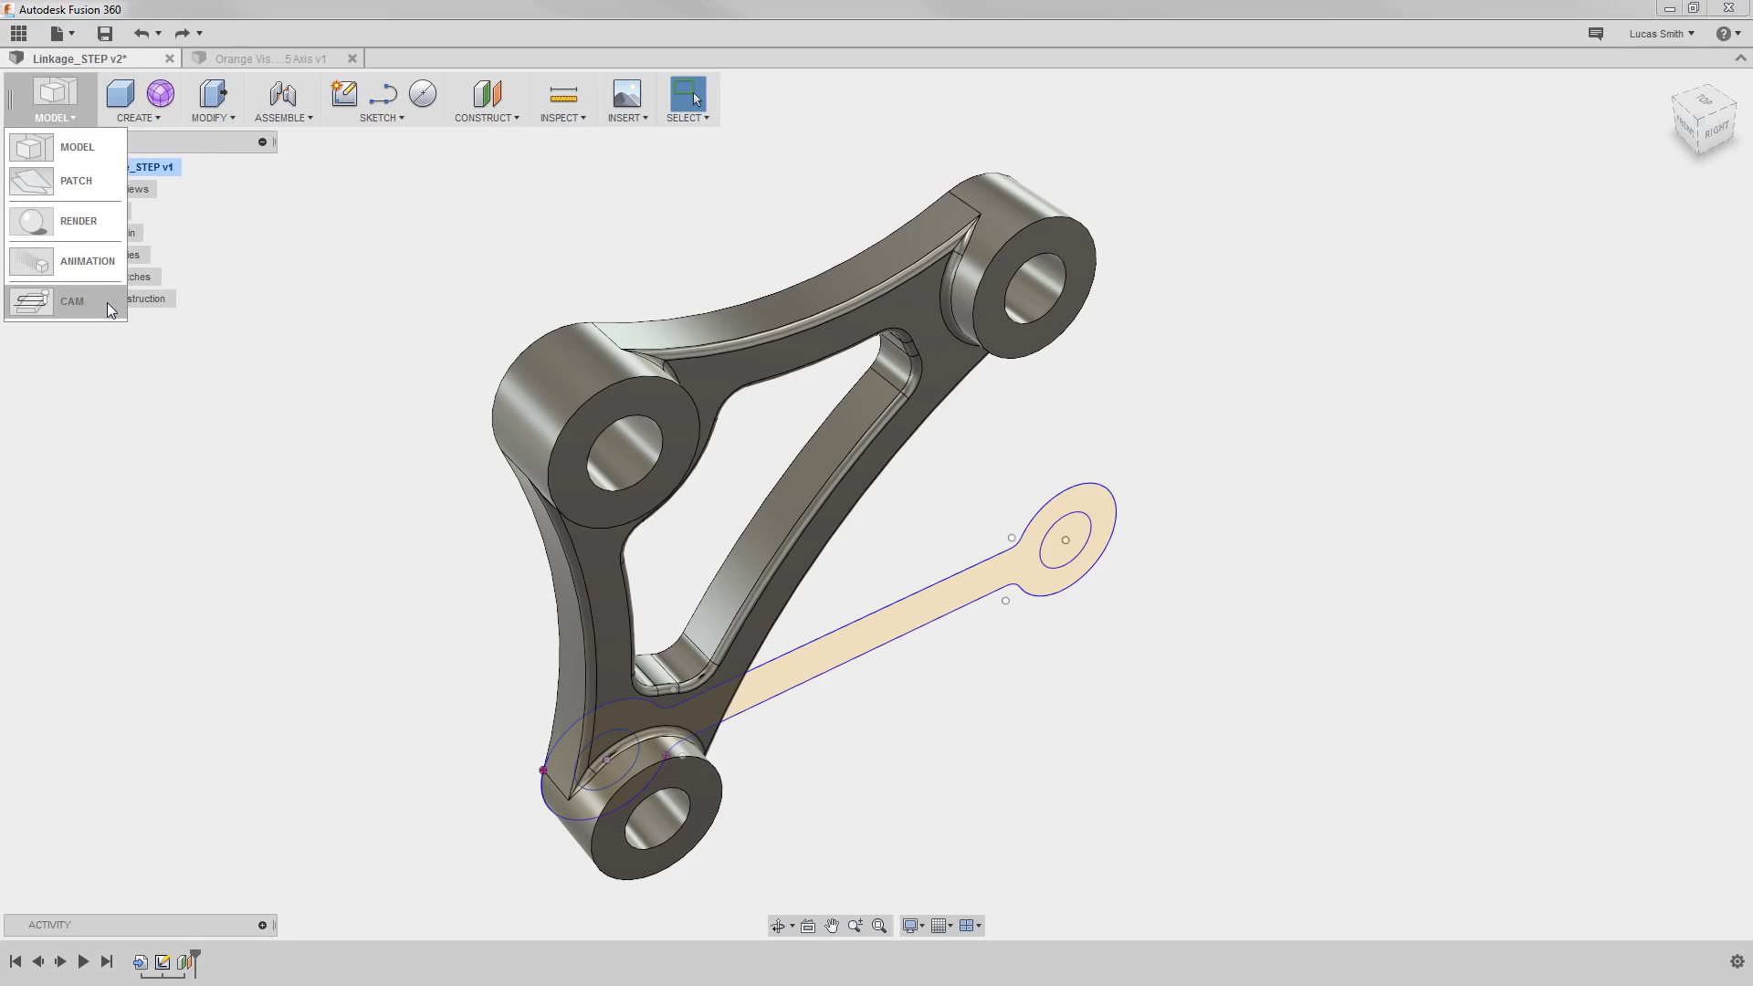
click(239, 238)
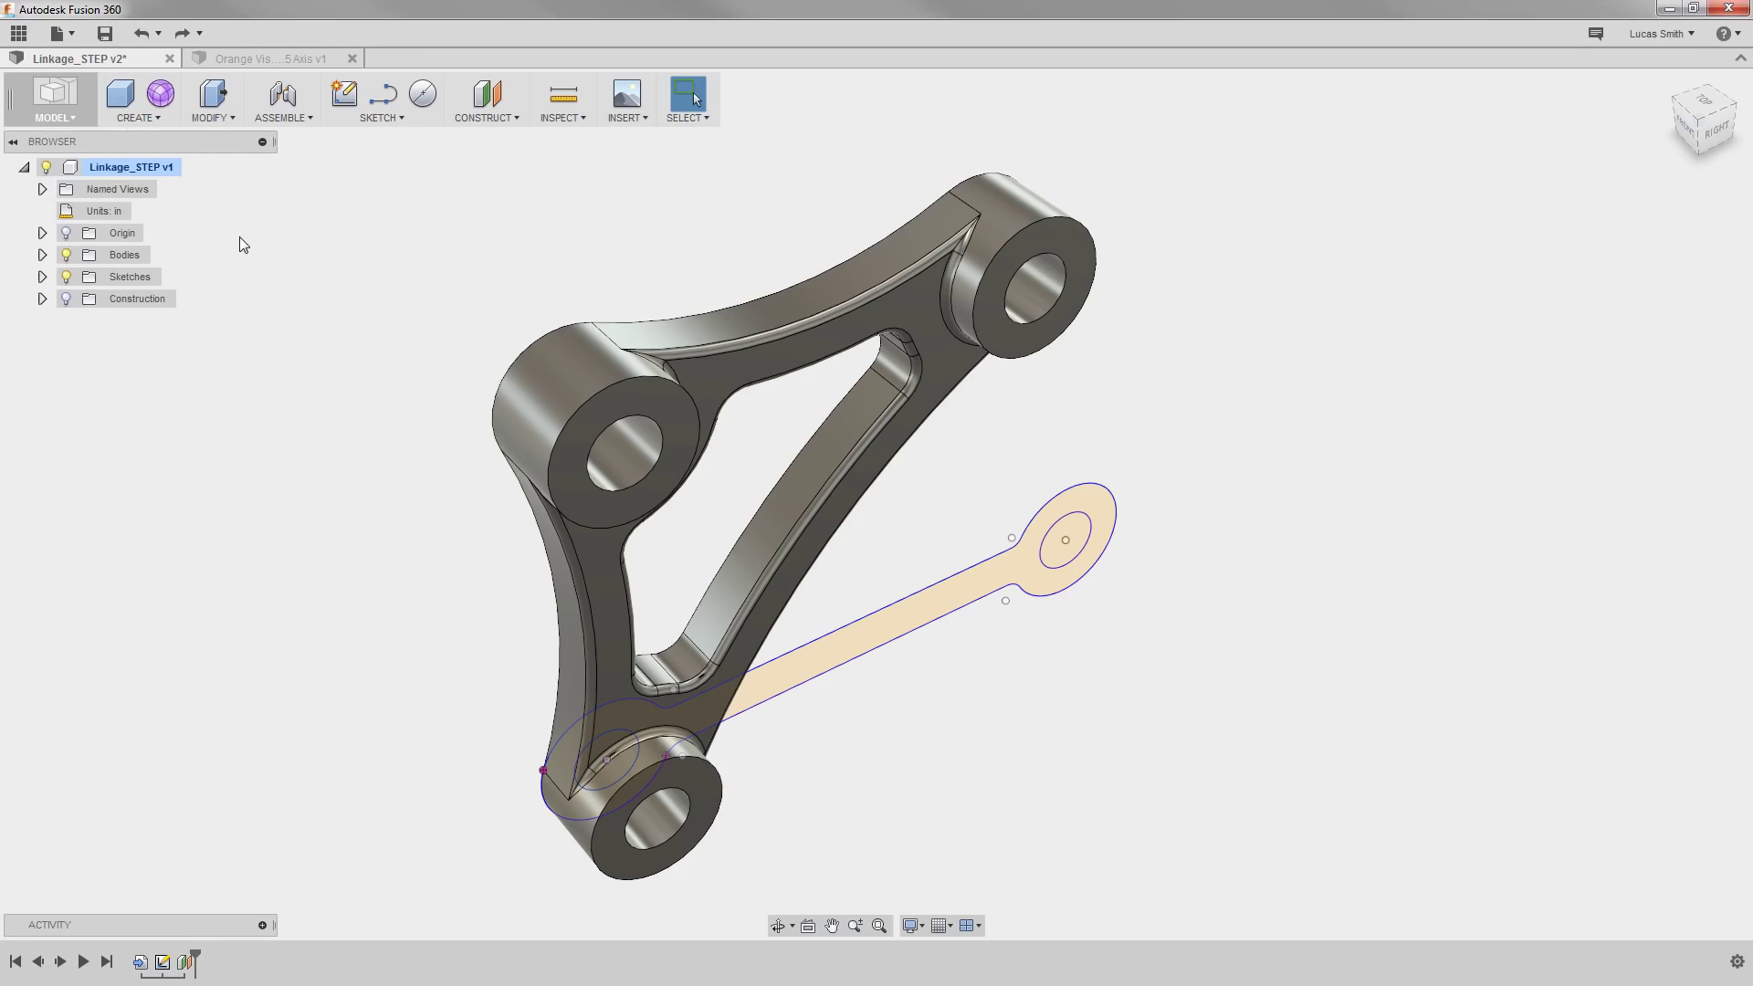
click(166, 120)
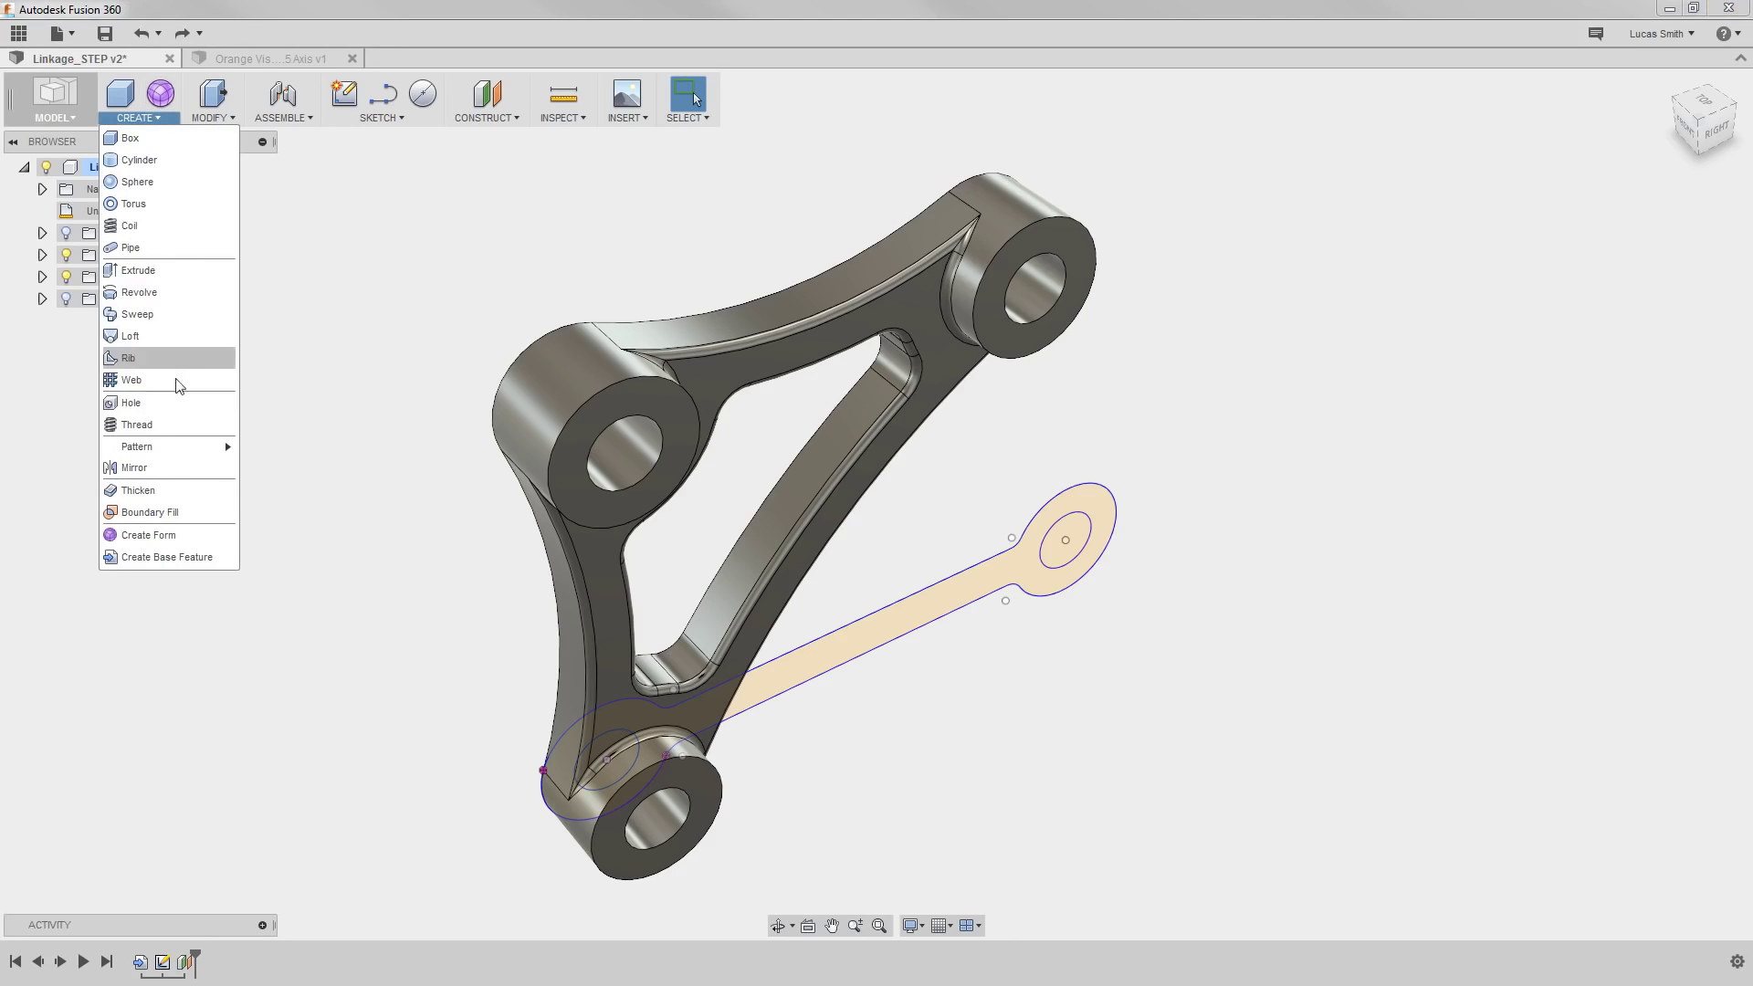
click(176, 467)
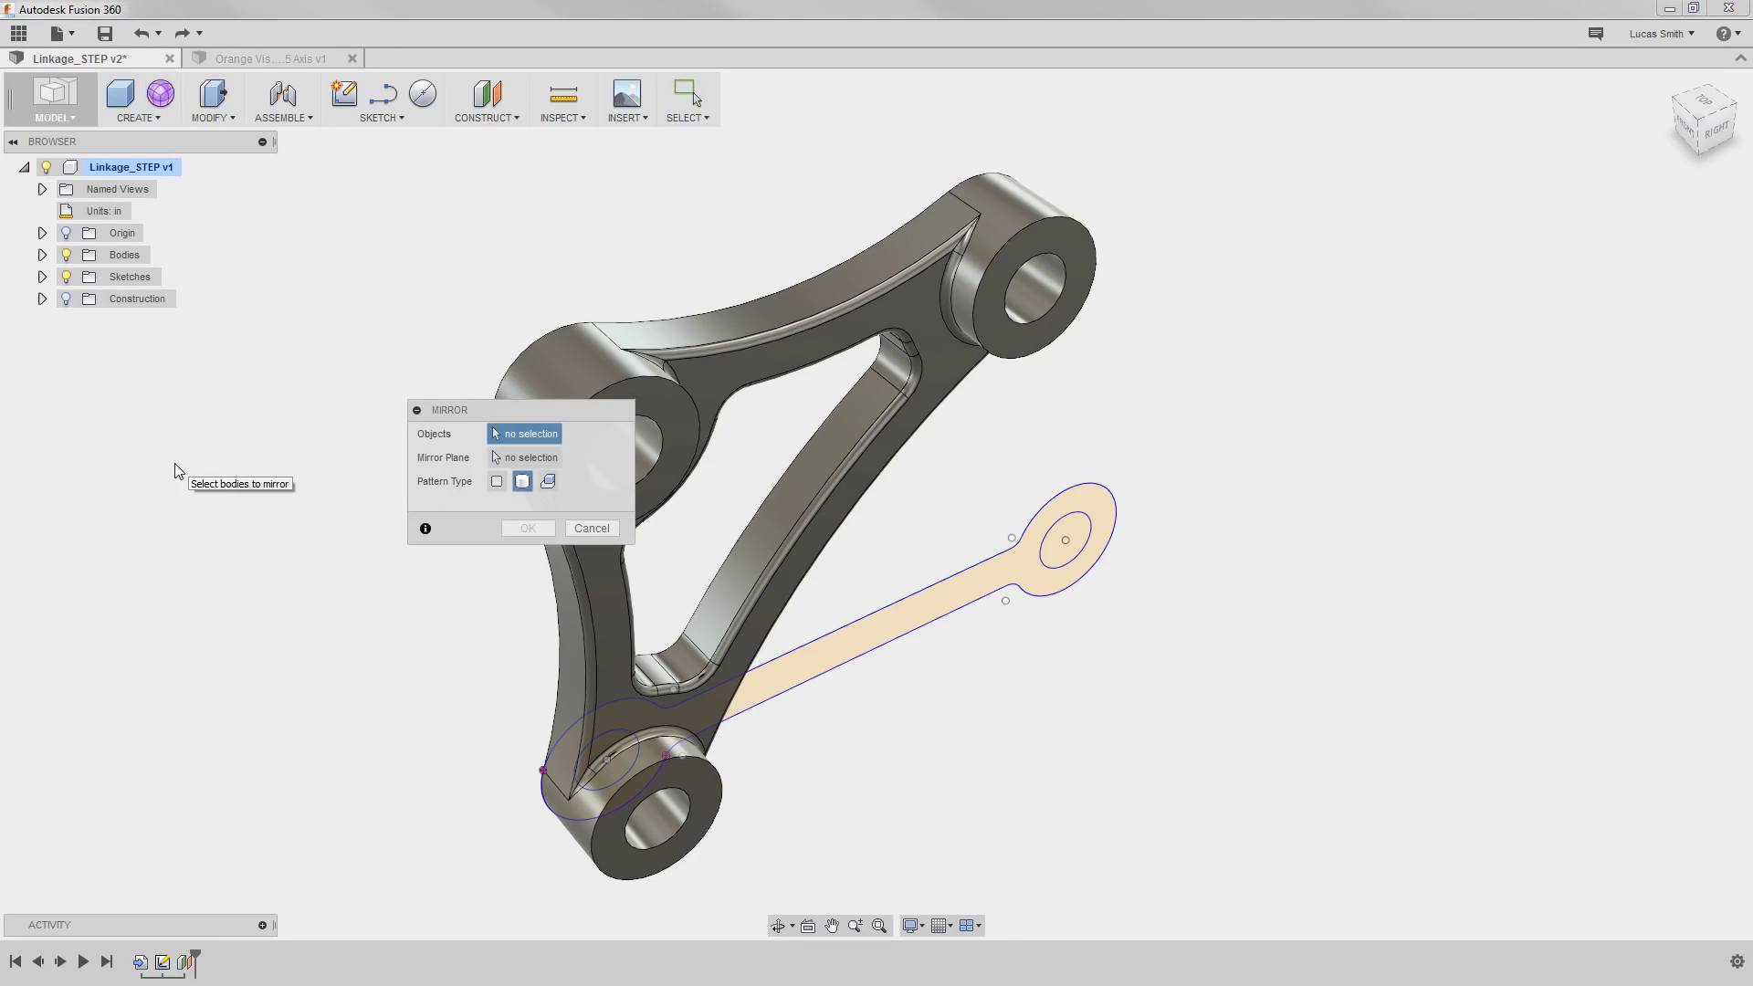
click(534, 377)
drag(523, 413, 347, 305)
click(350, 348)
click(64, 299)
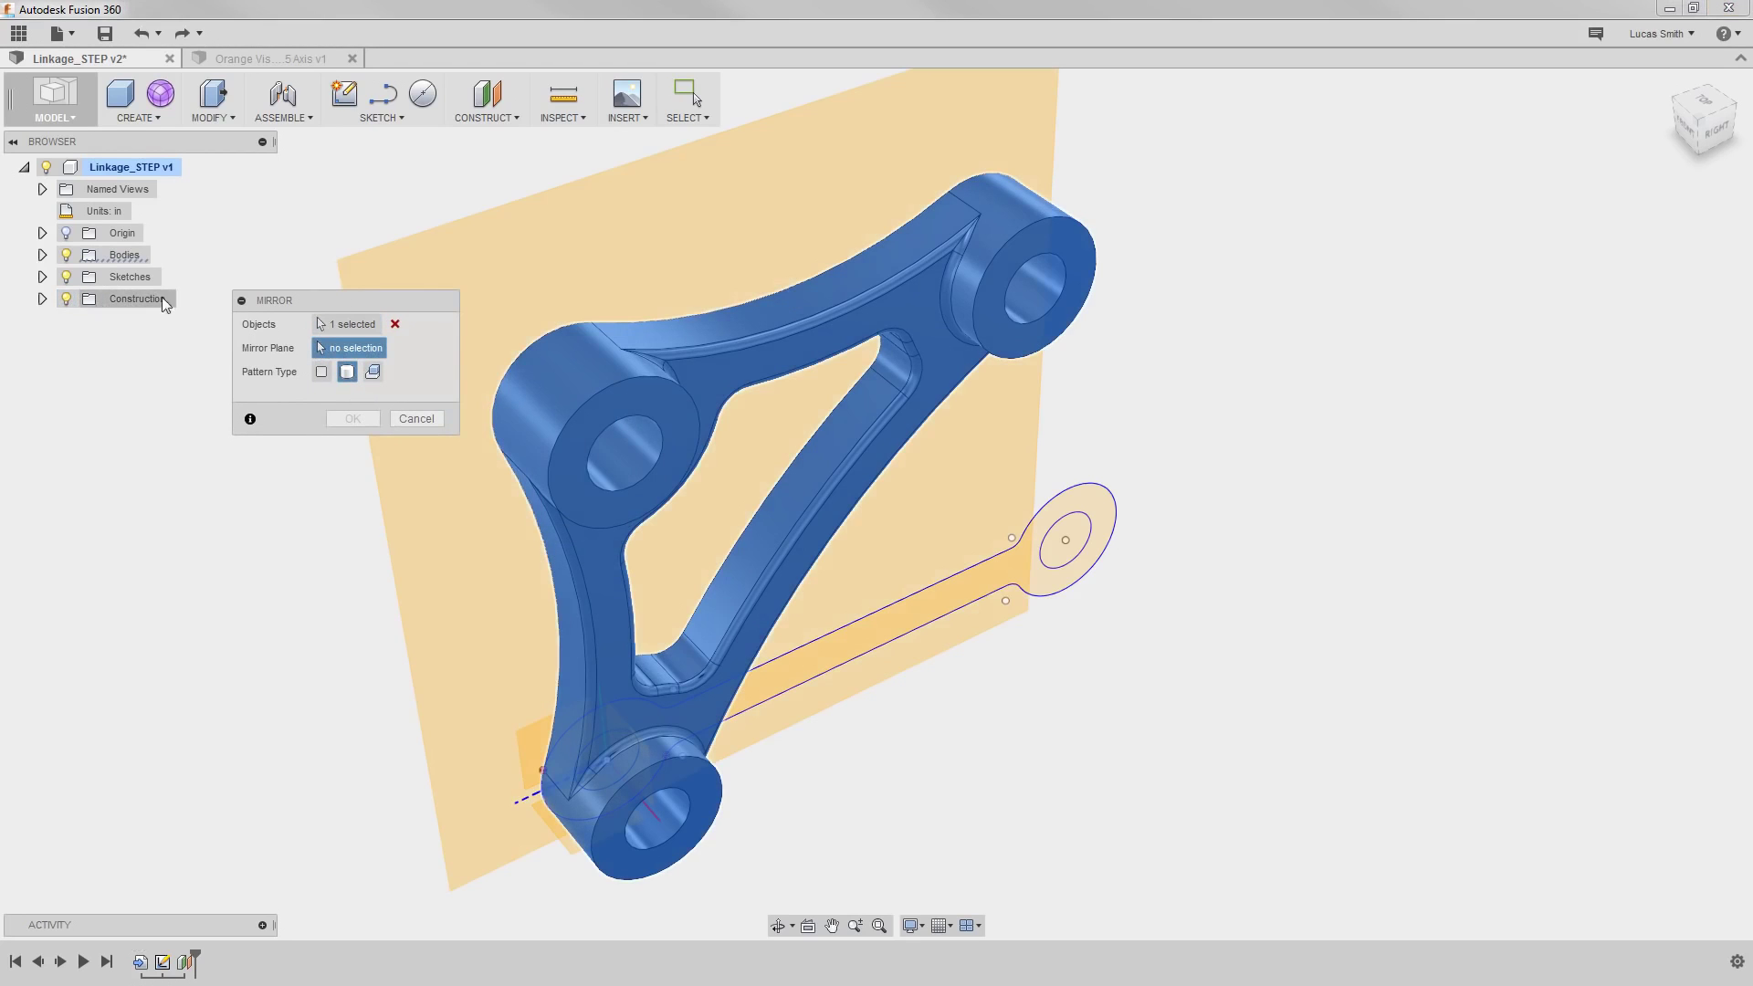
click(356, 281)
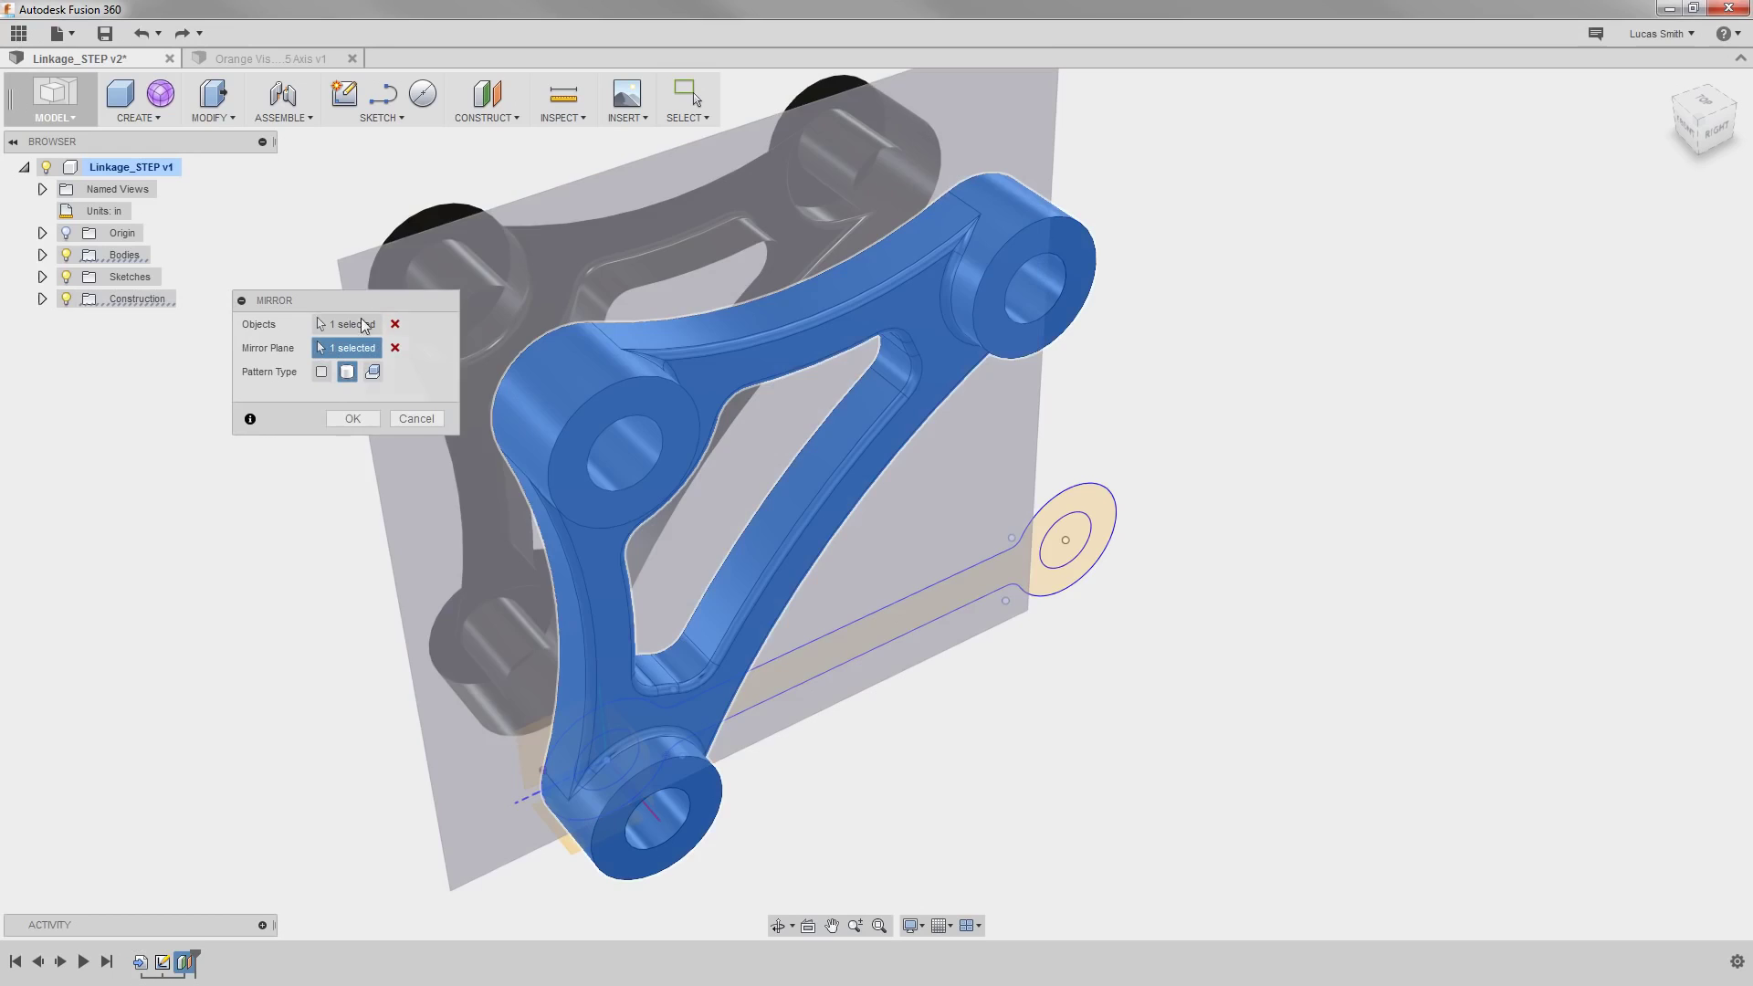
click(350, 417)
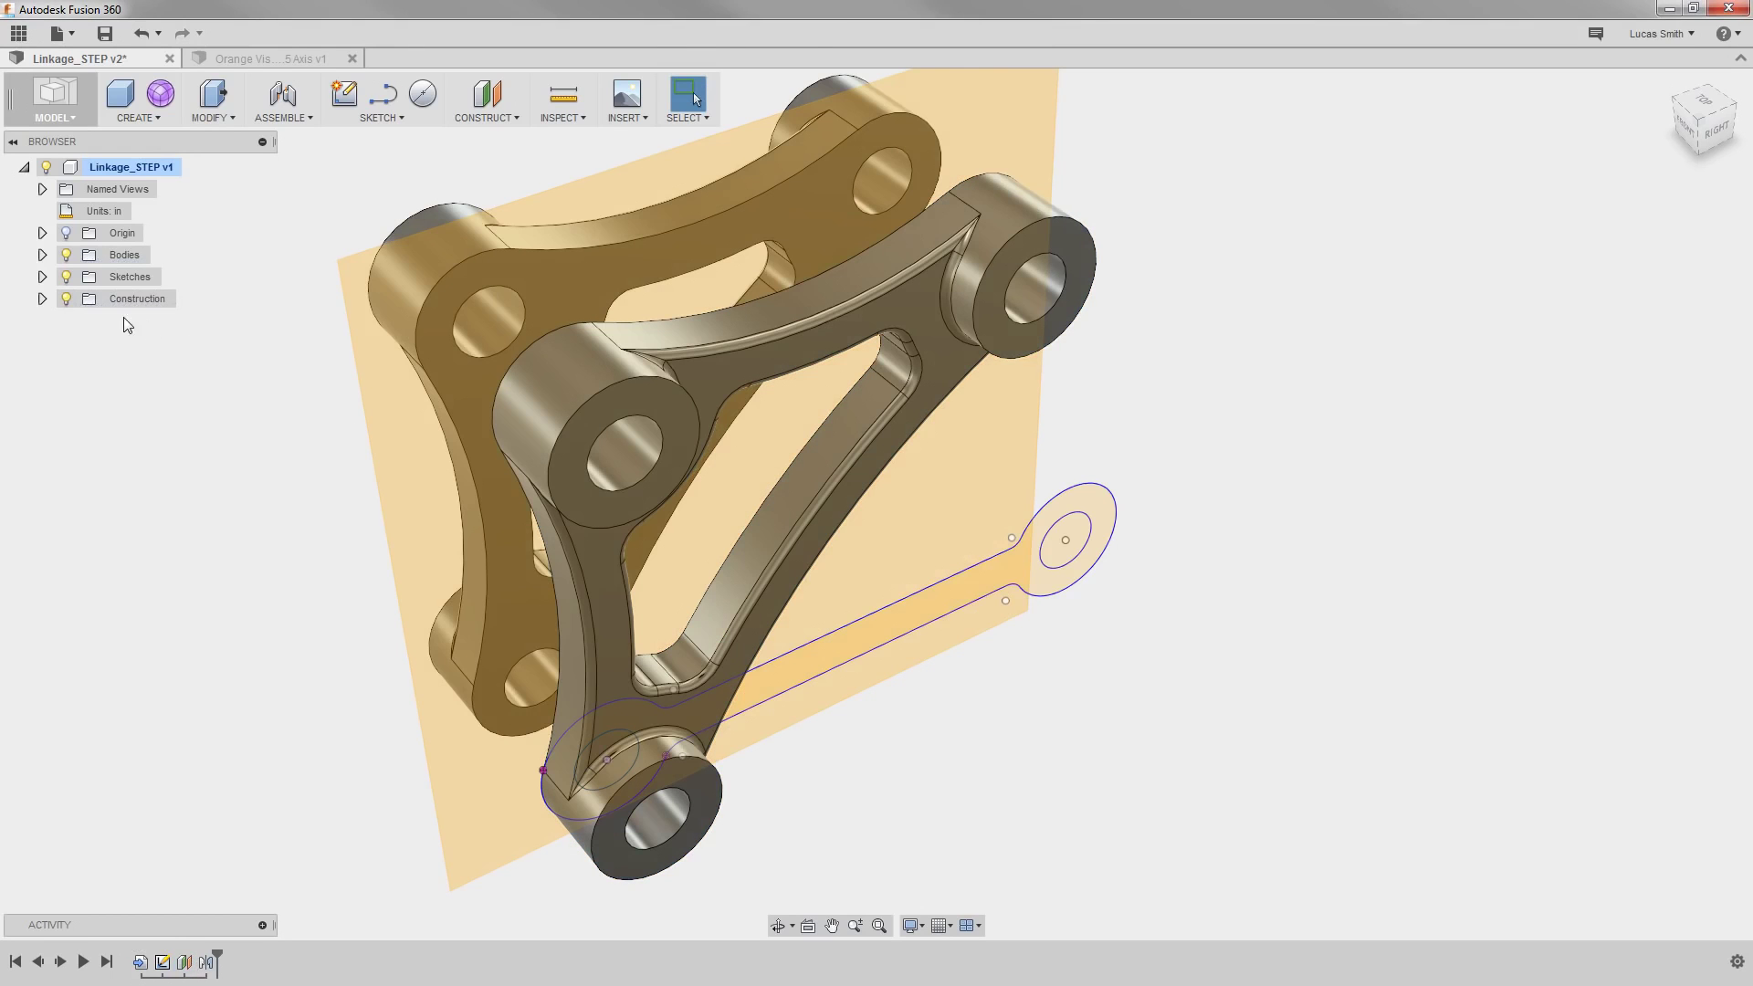
Hide the construction plane and expand Bodies to show the two bodies in Mirror1 Group.
click(68, 301)
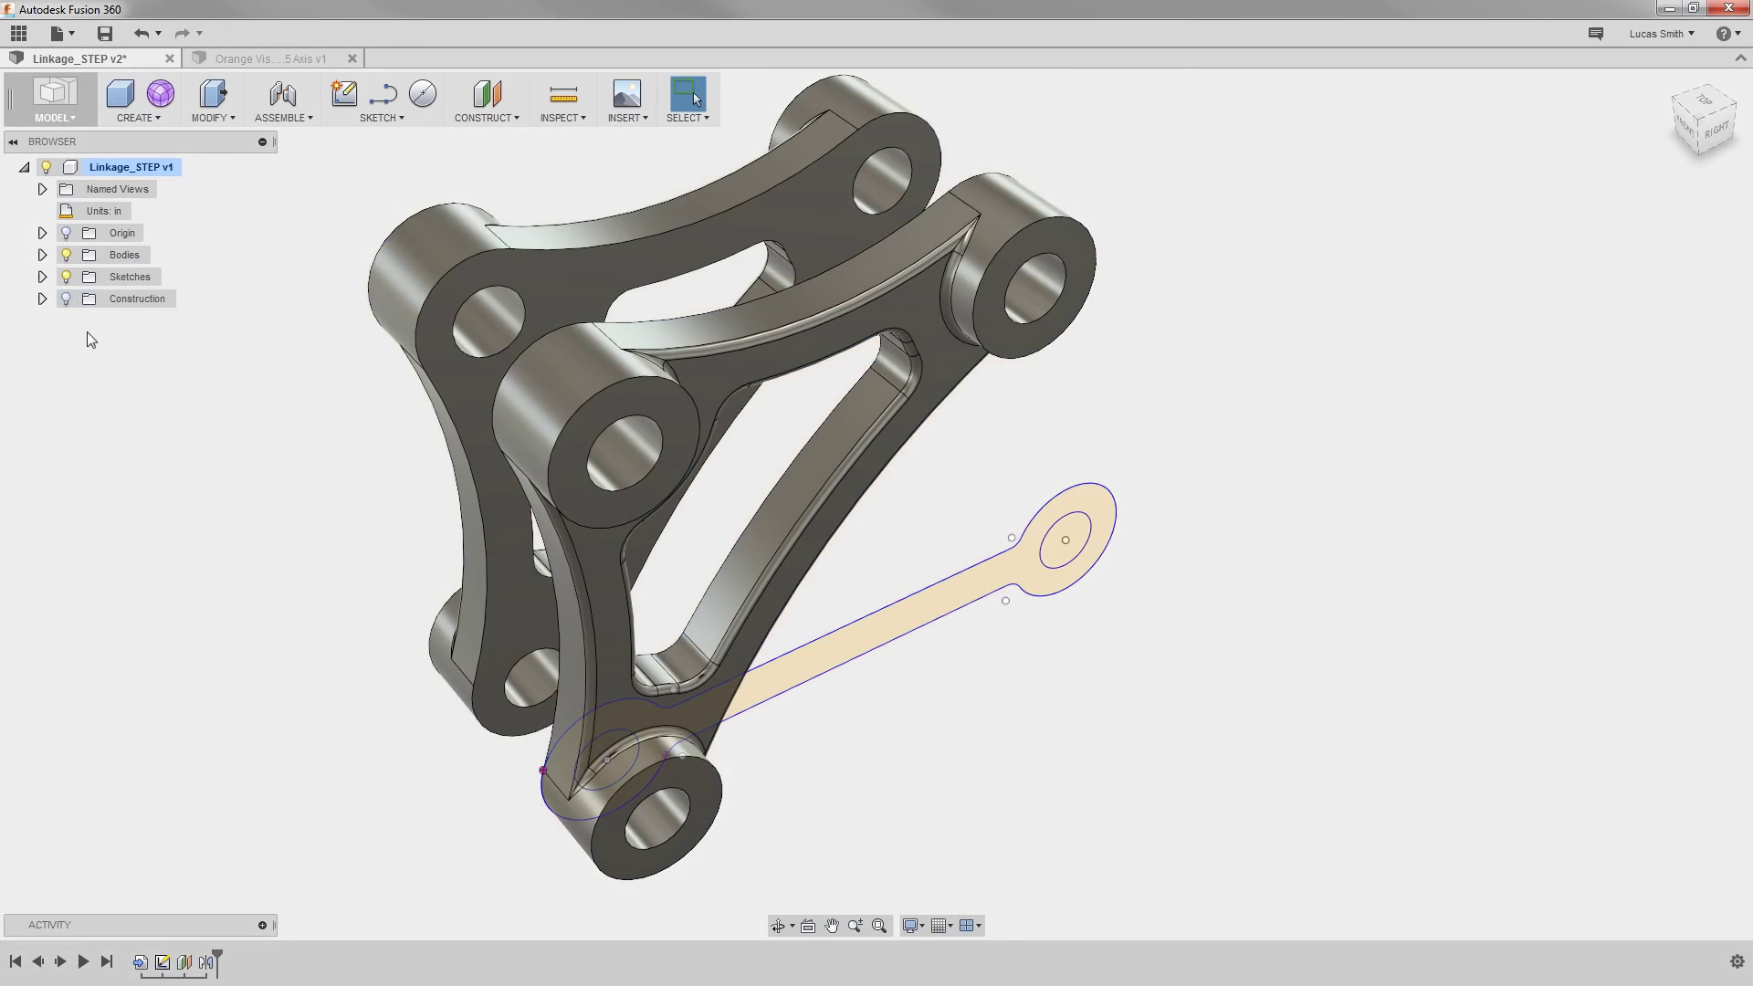
click(42, 255)
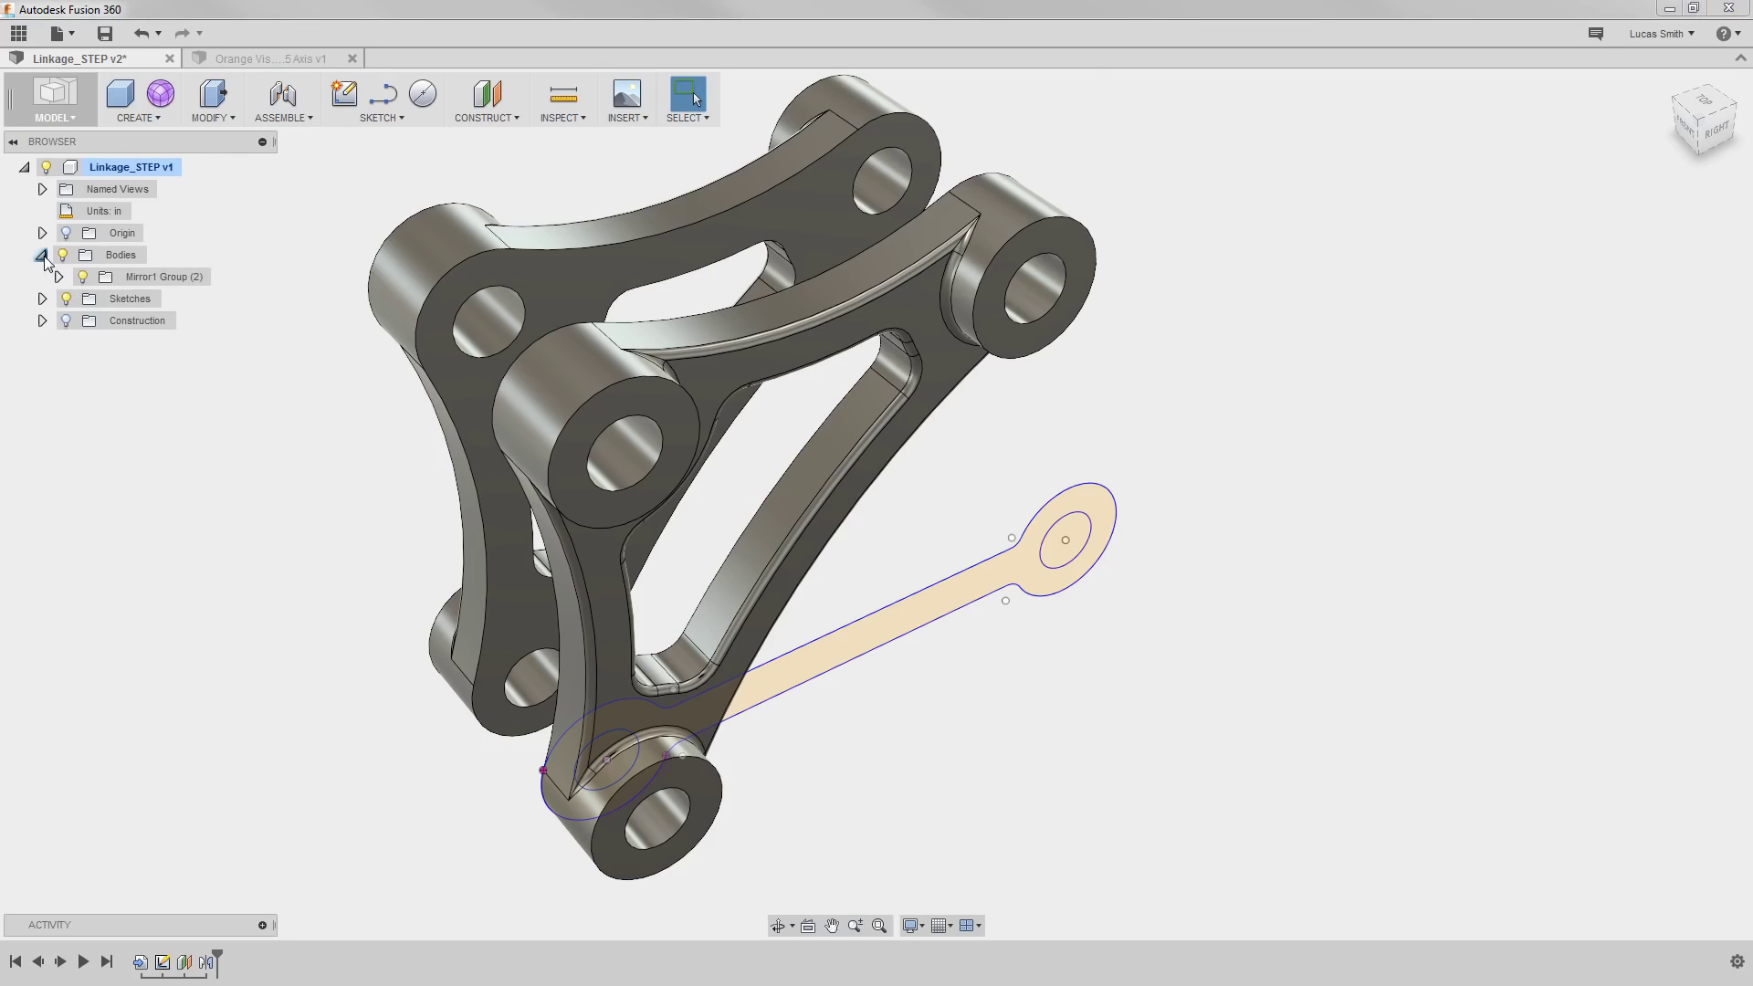
click(58, 277)
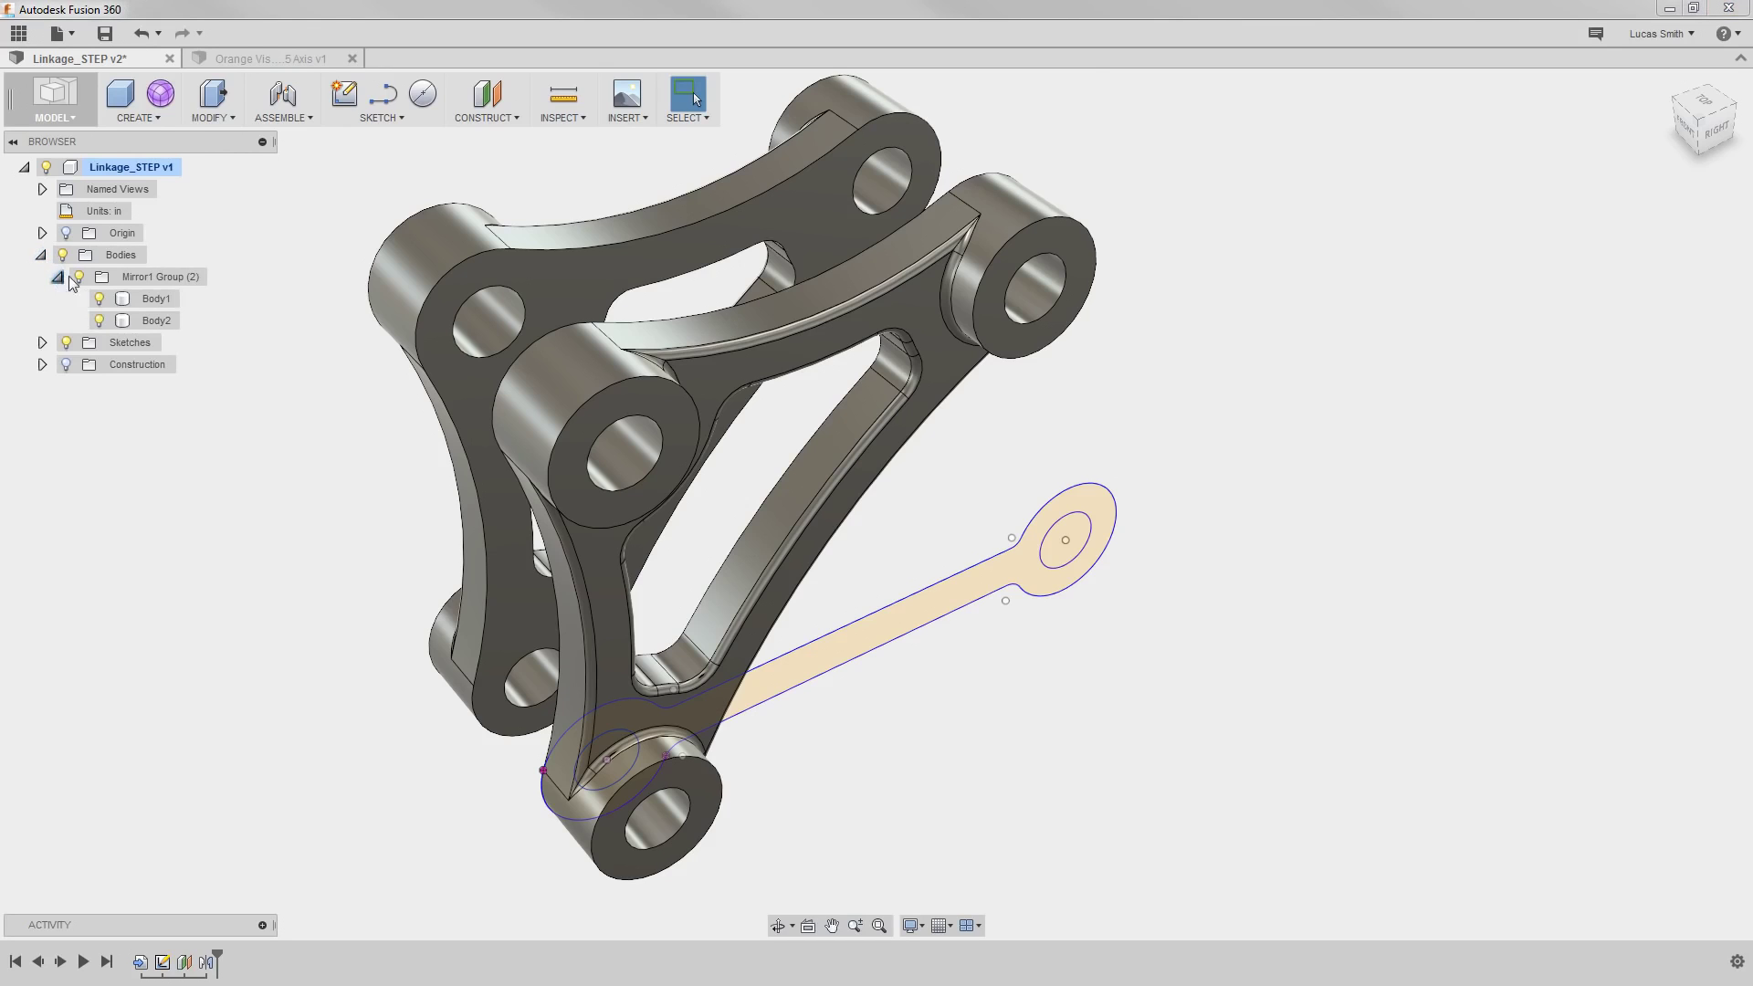
Rename the Mirror1 Group folder to 'Linkage'.
click(123, 272)
click(122, 272)
key(BackSpace)
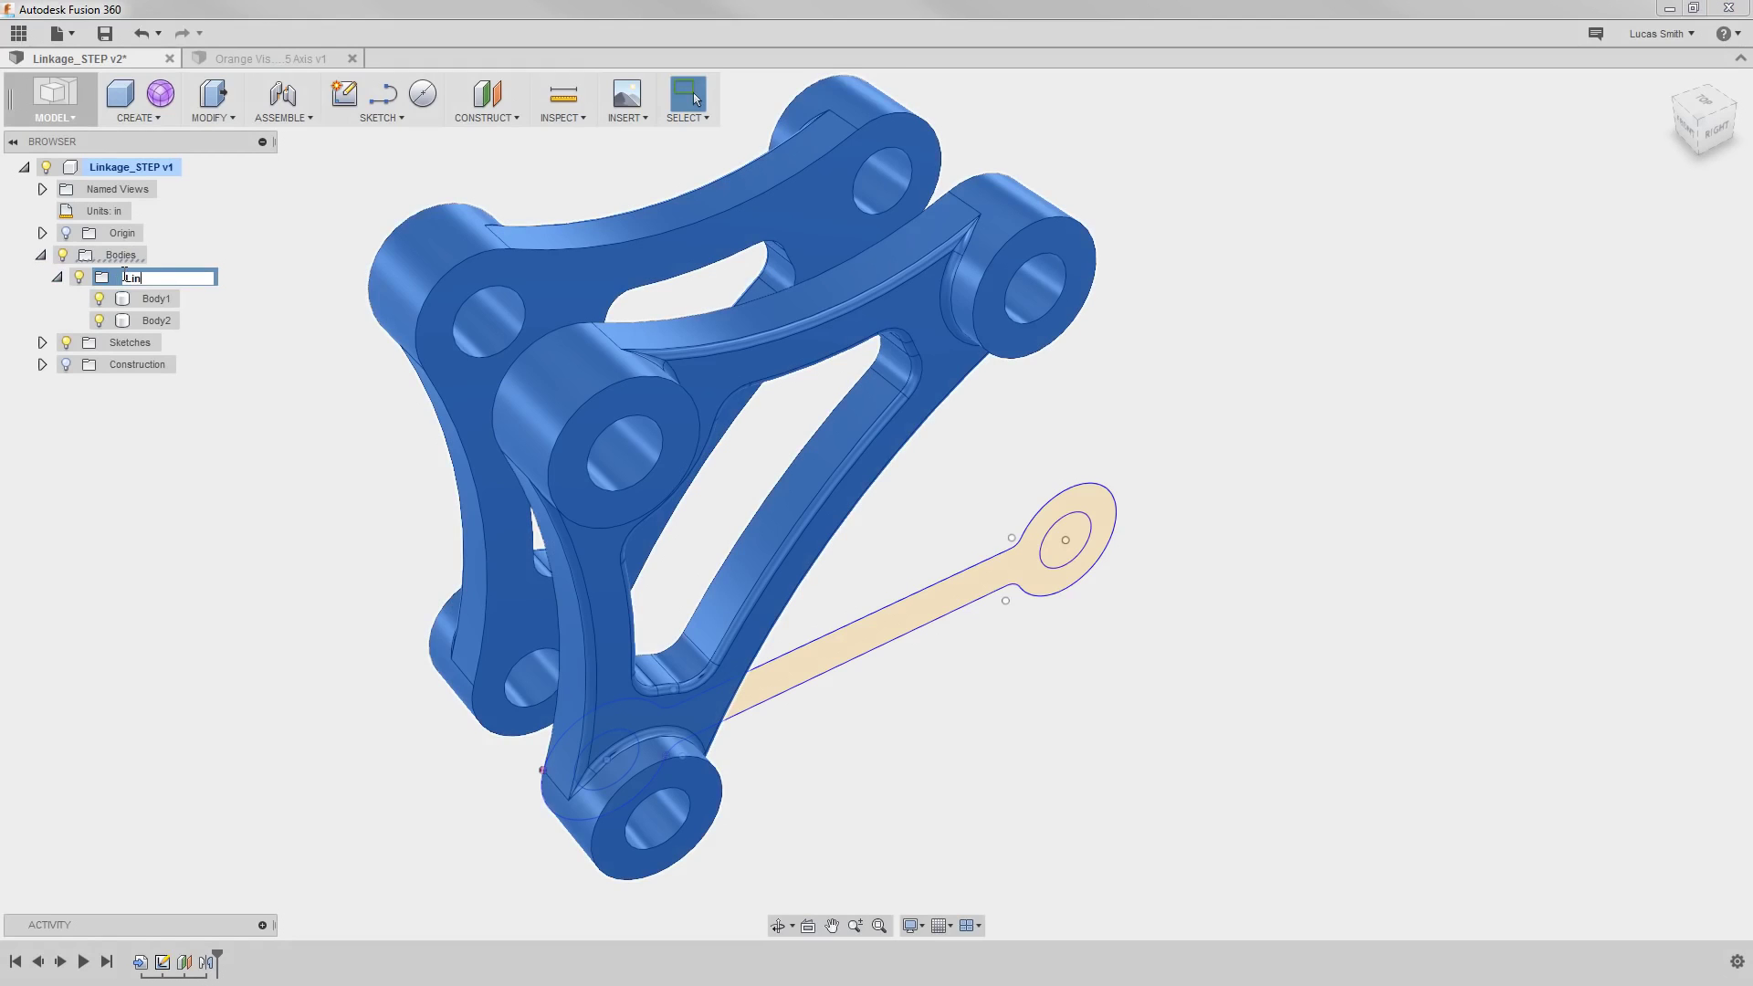
text(Linkage)
key(Return)
click(212, 287)
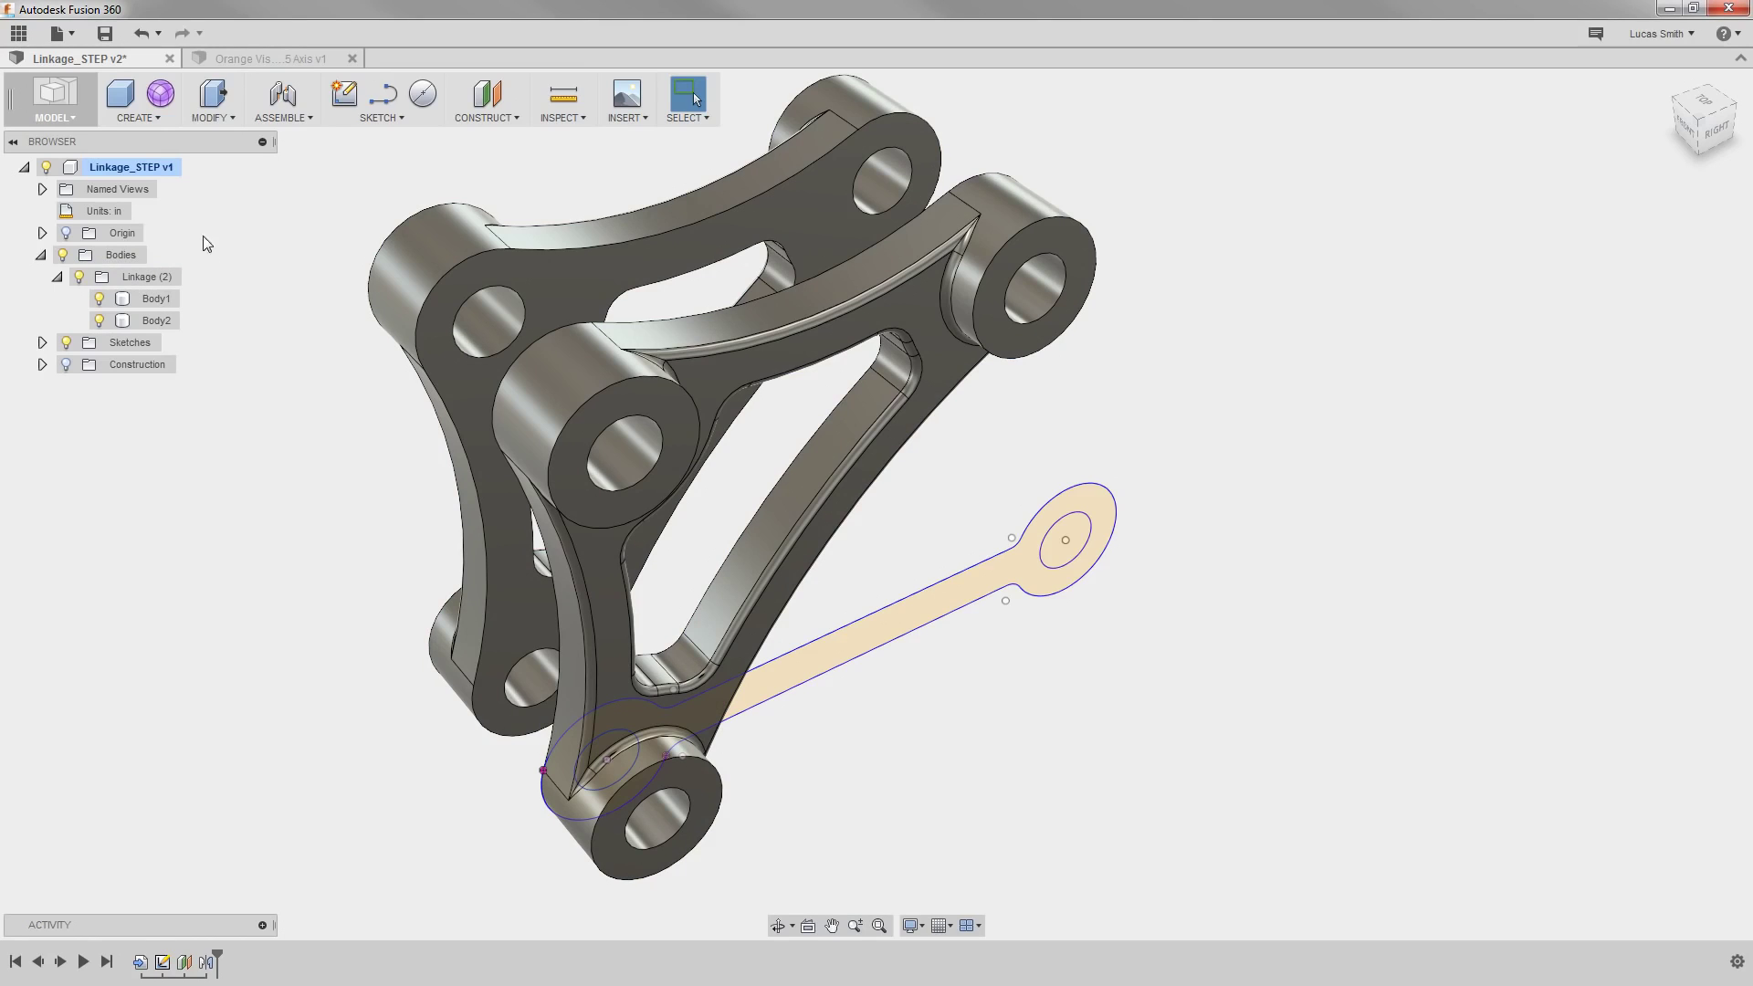
Extrude the arm sketch profile as a New Body with extent To the linkage body, creating Body3.
click(164, 122)
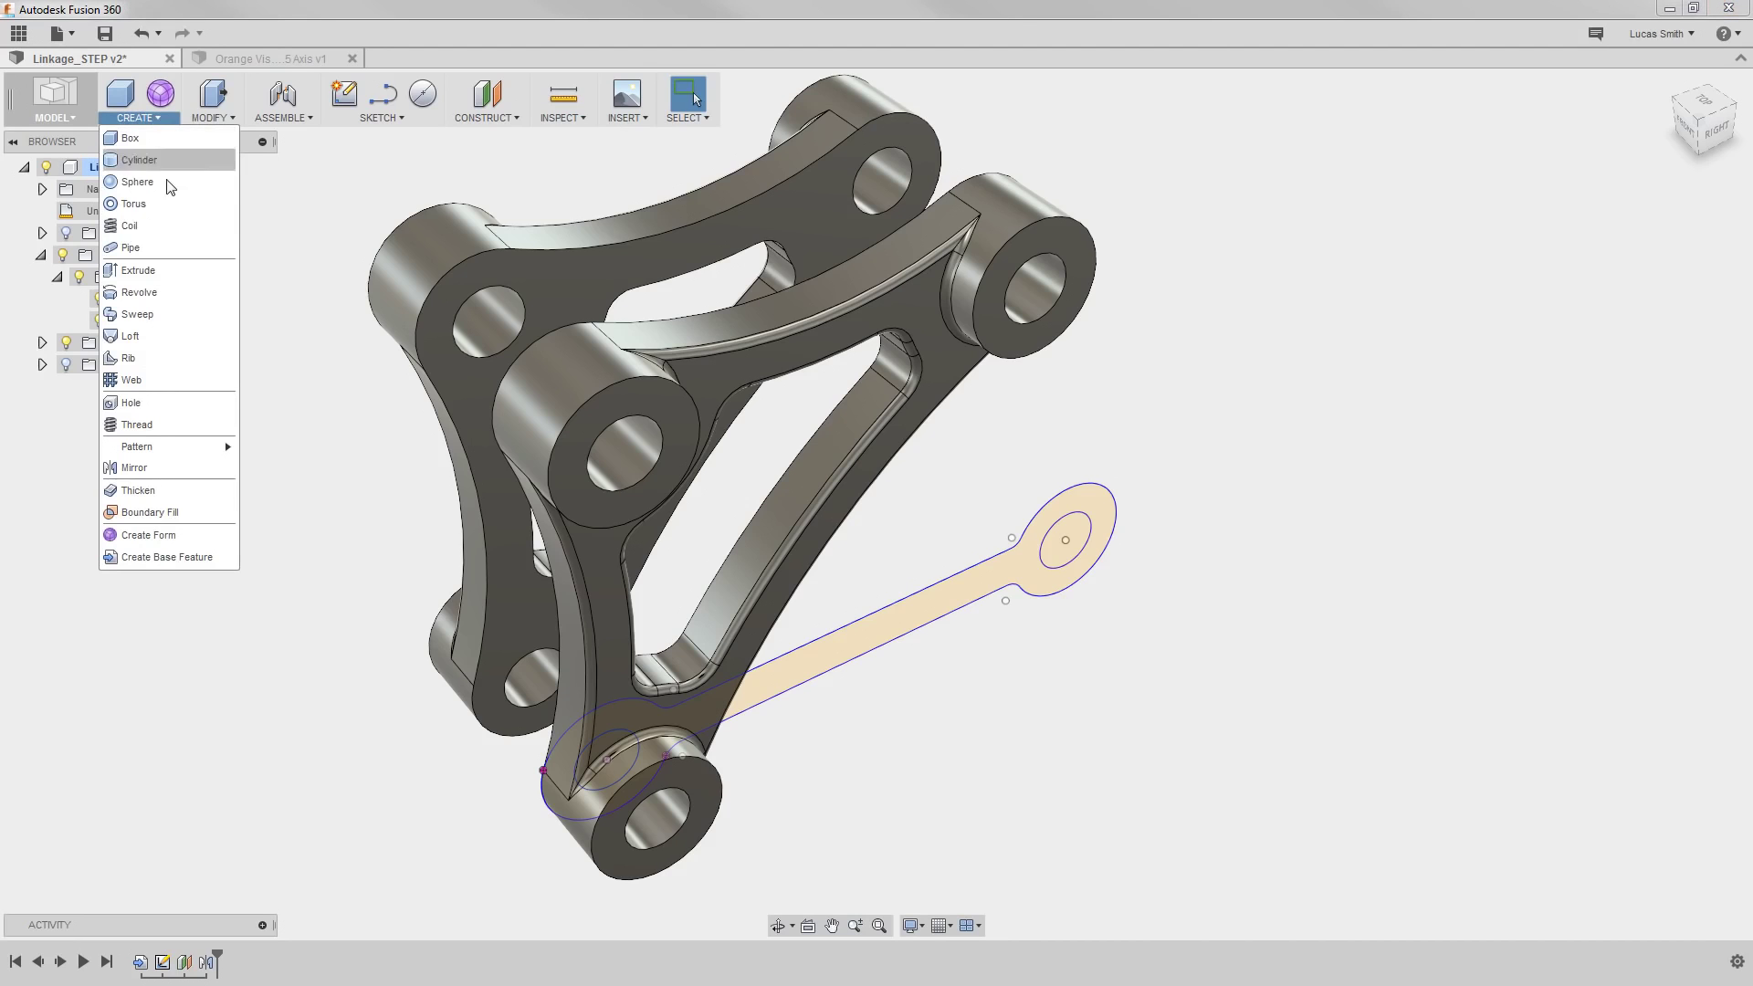
click(168, 270)
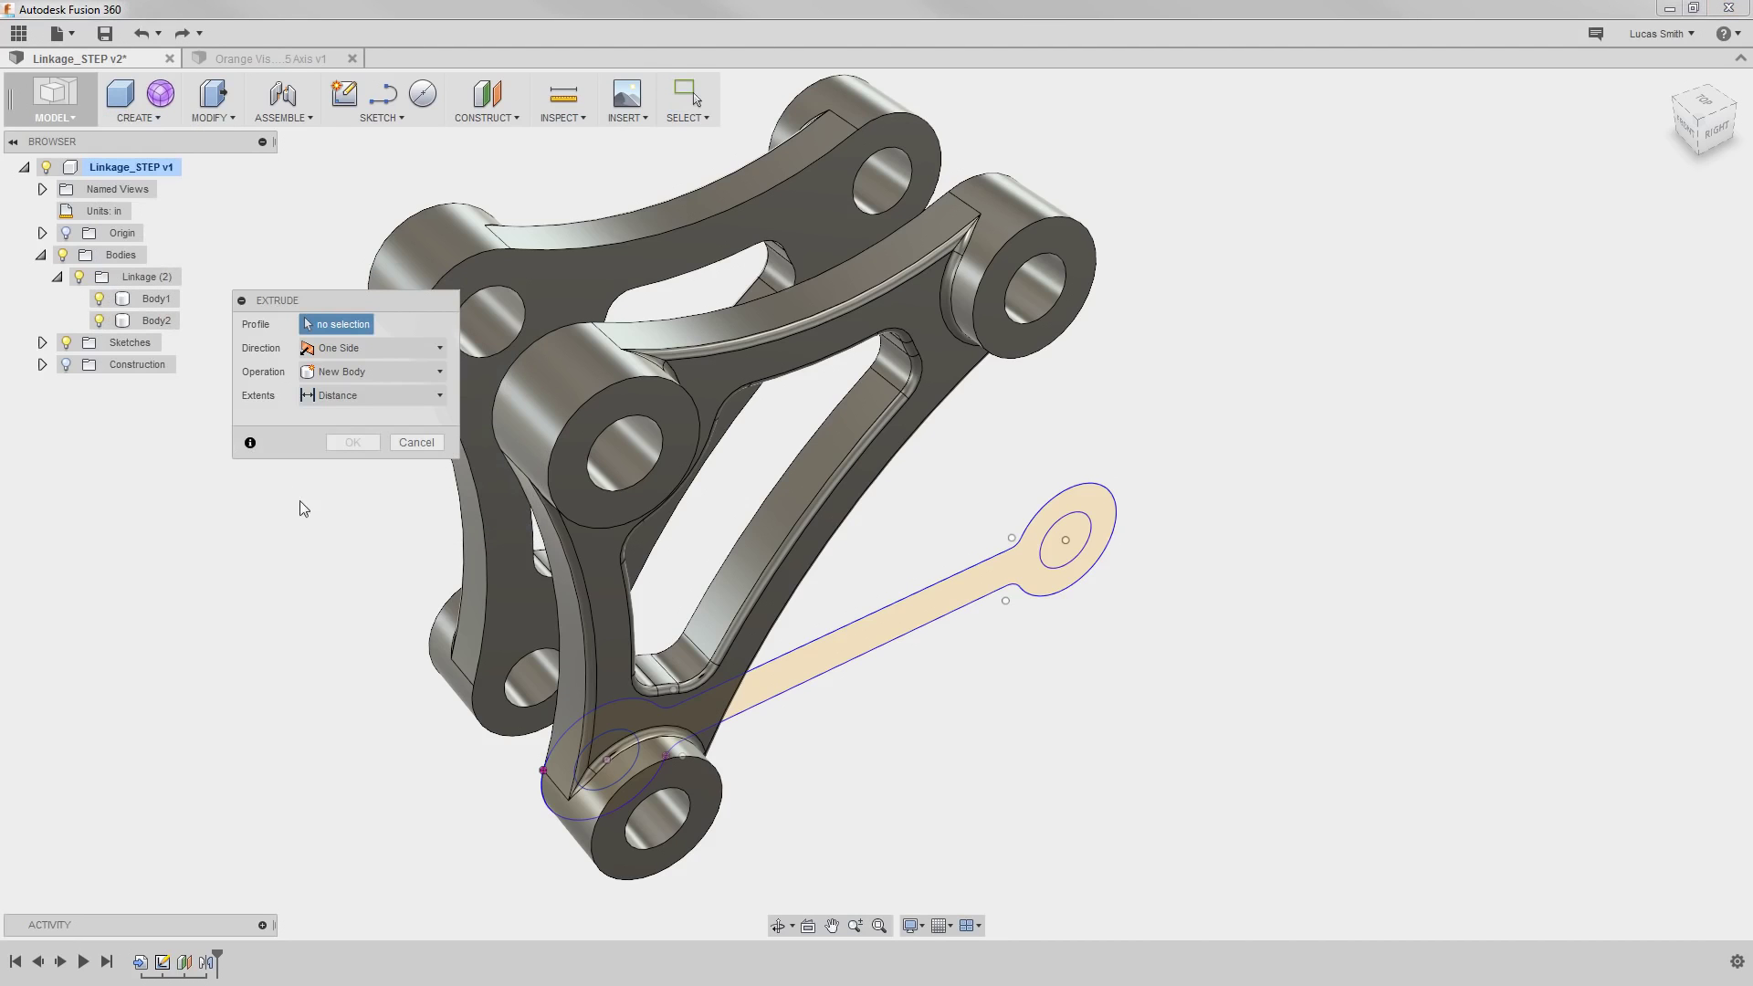
click(775, 685)
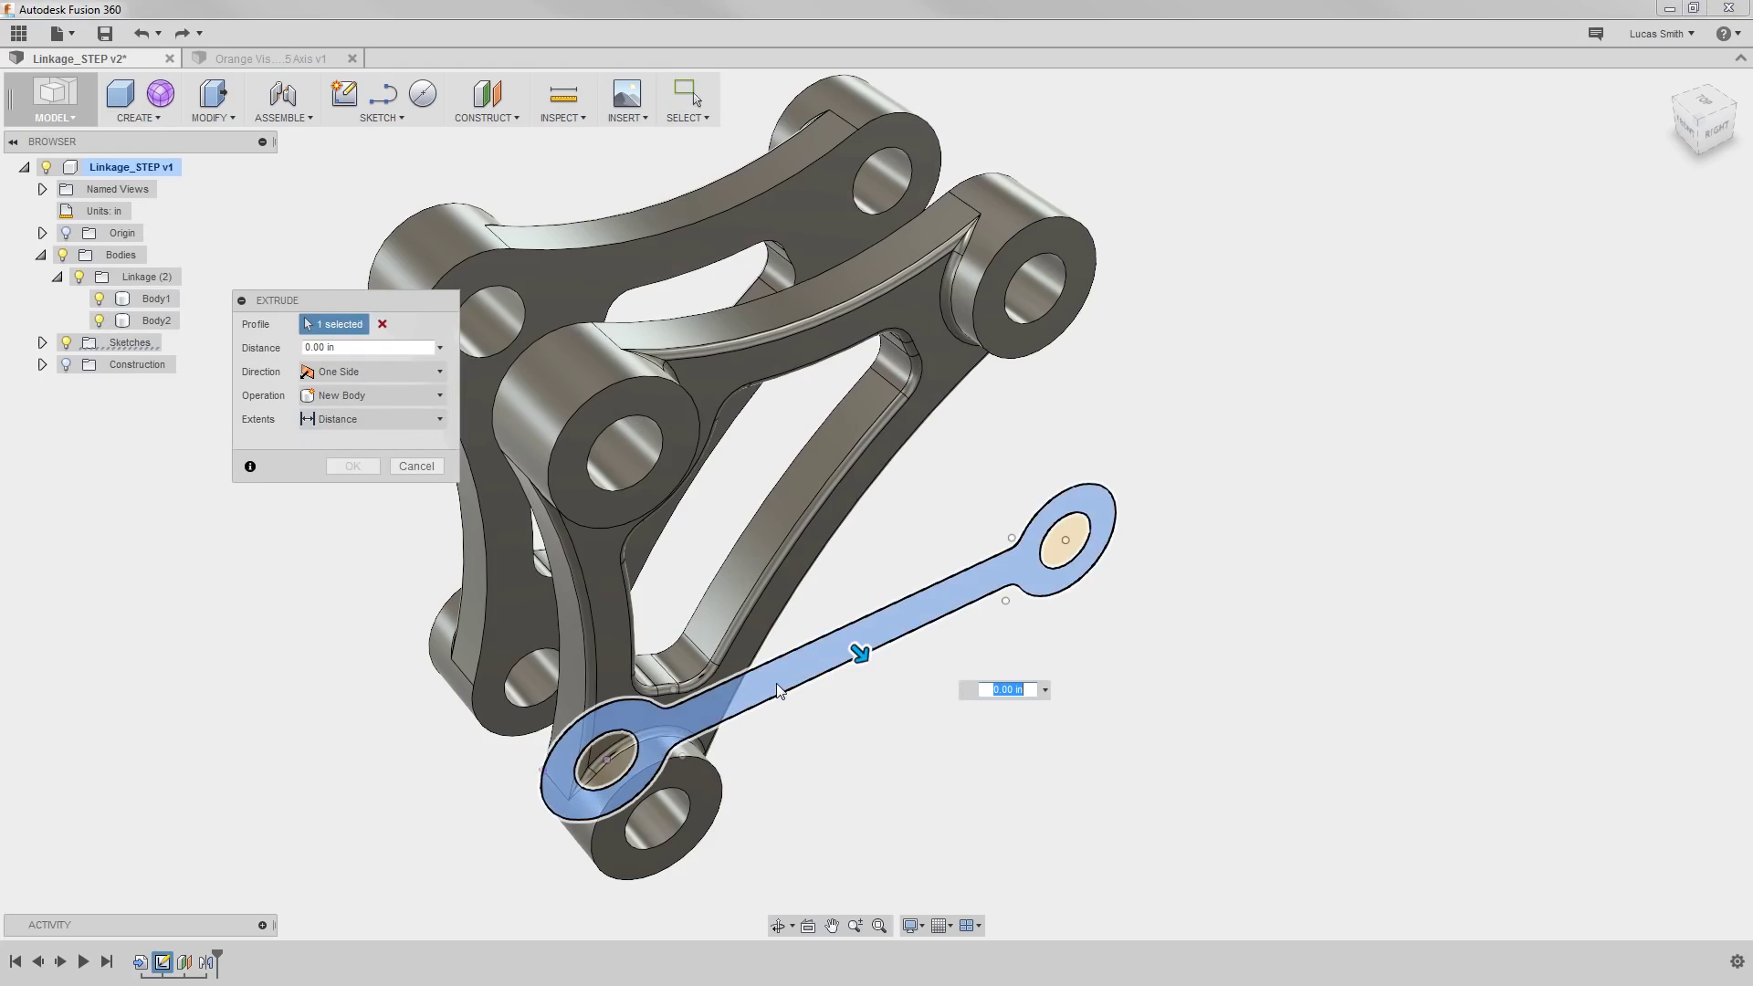
drag(858, 652, 848, 633)
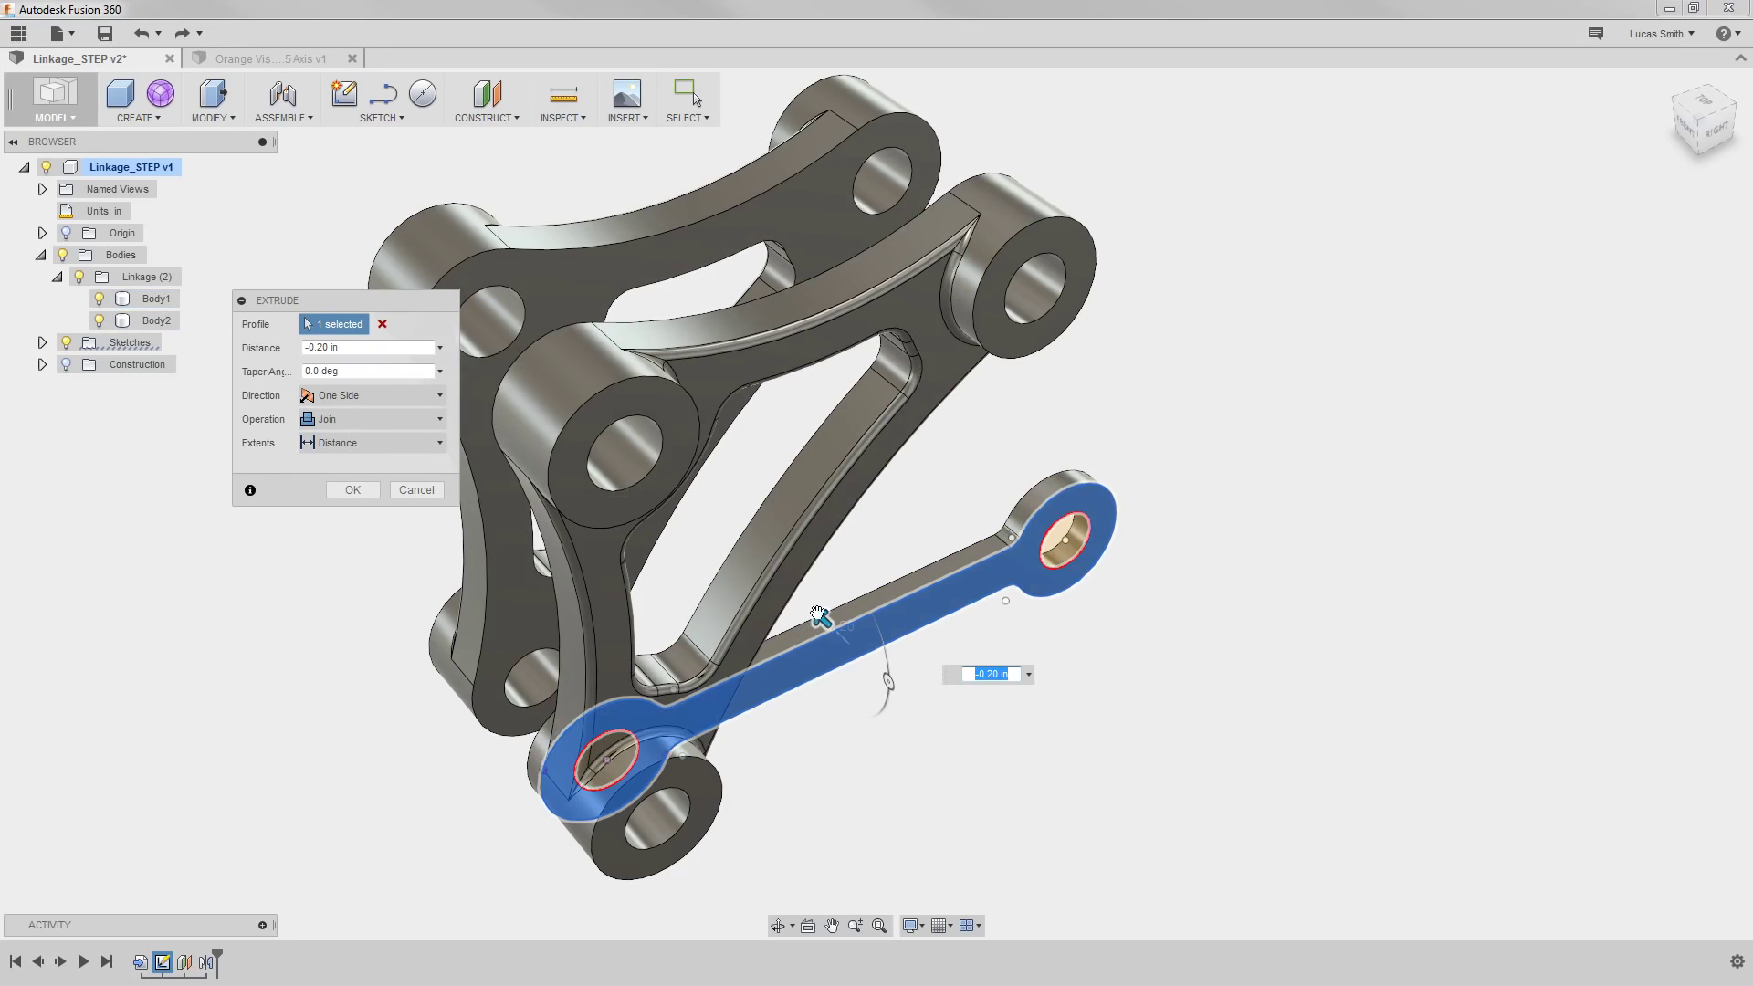
drag(821, 619, 733, 523)
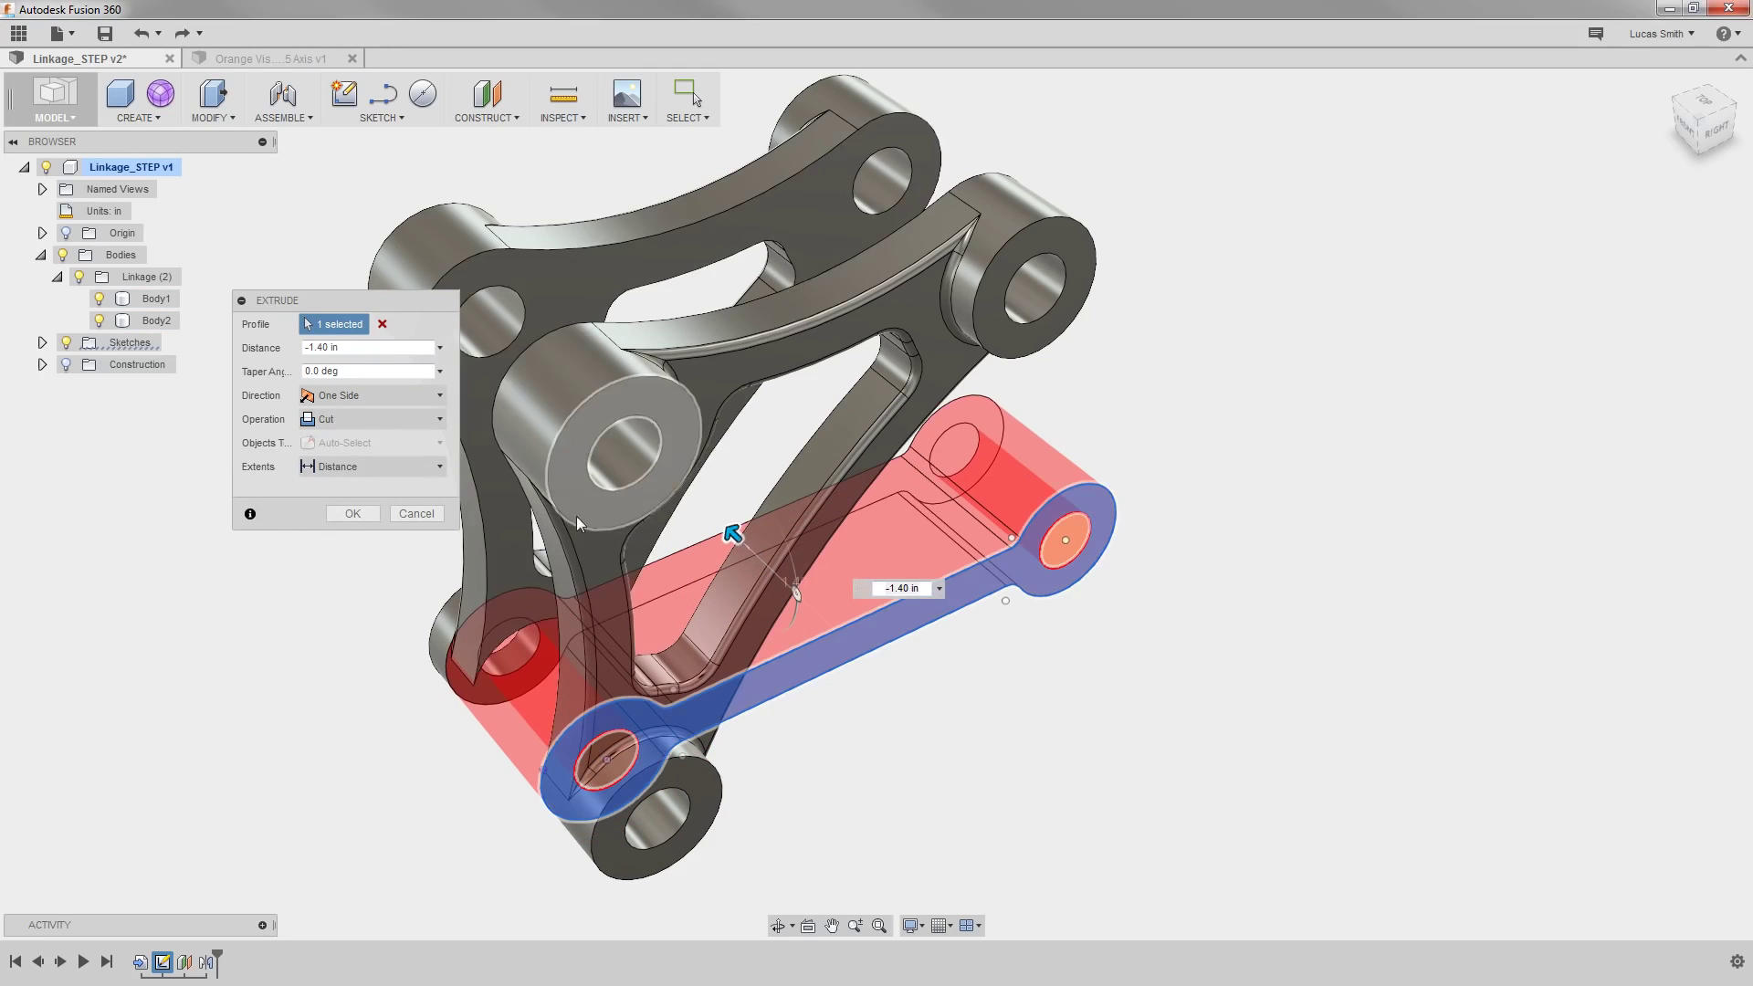
click(375, 429)
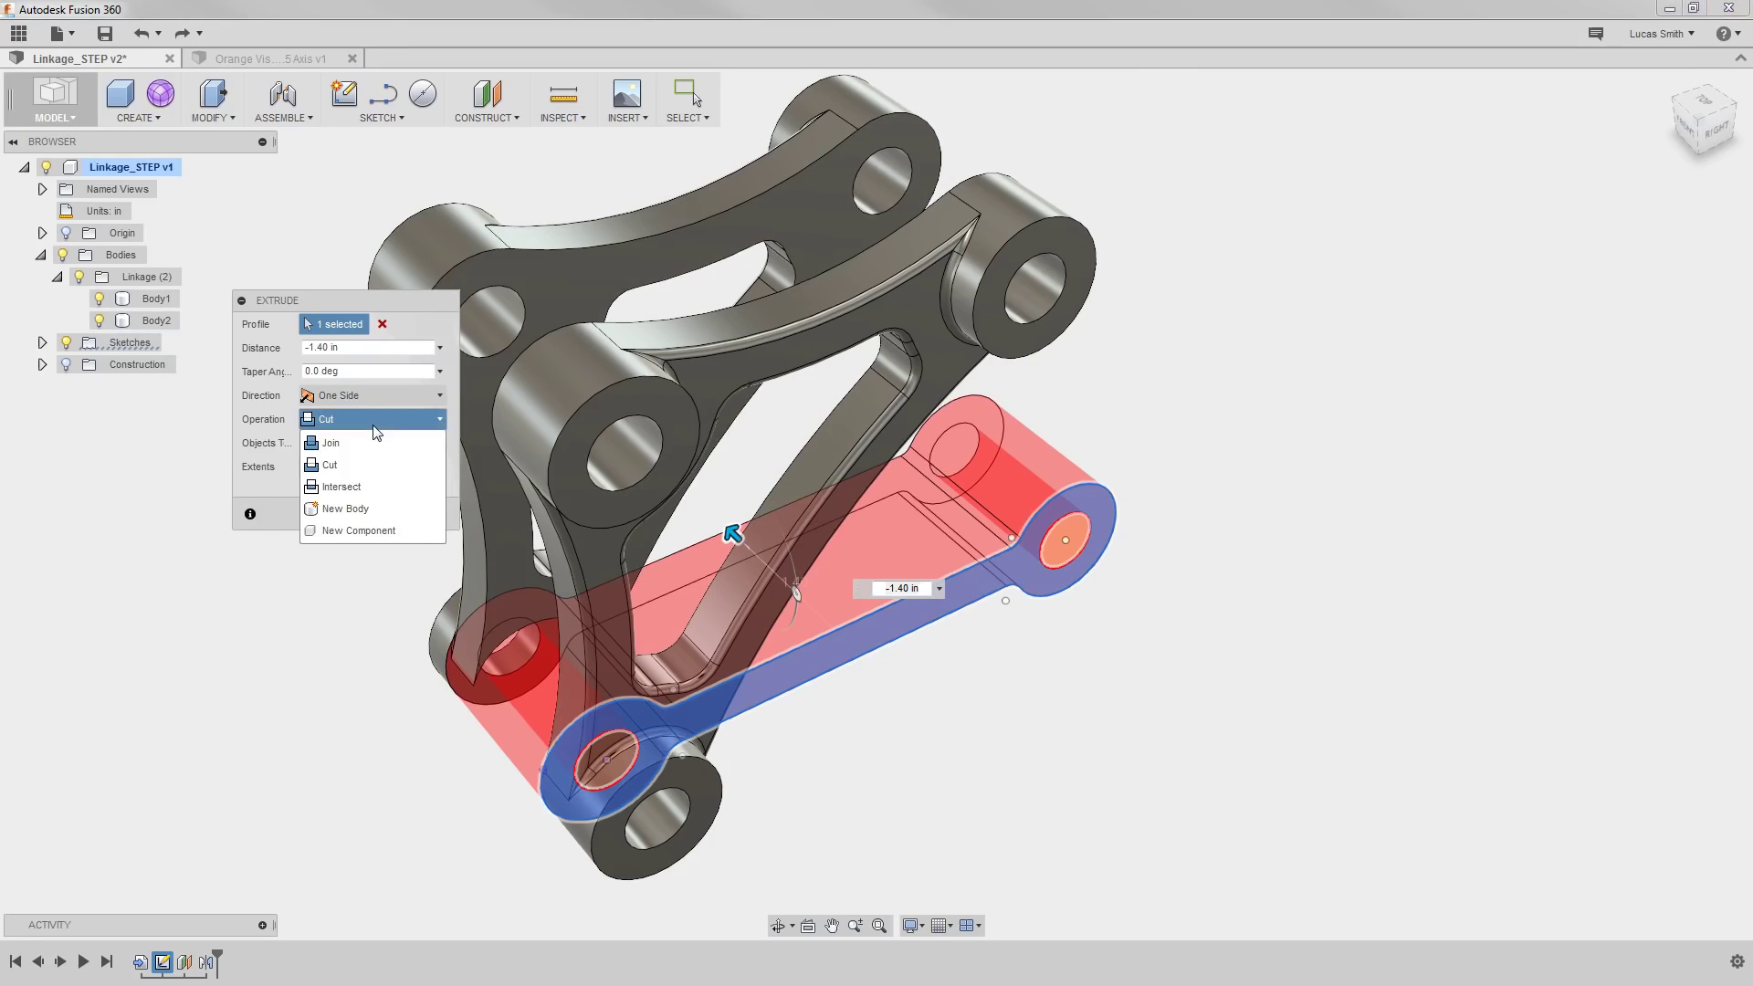
click(411, 509)
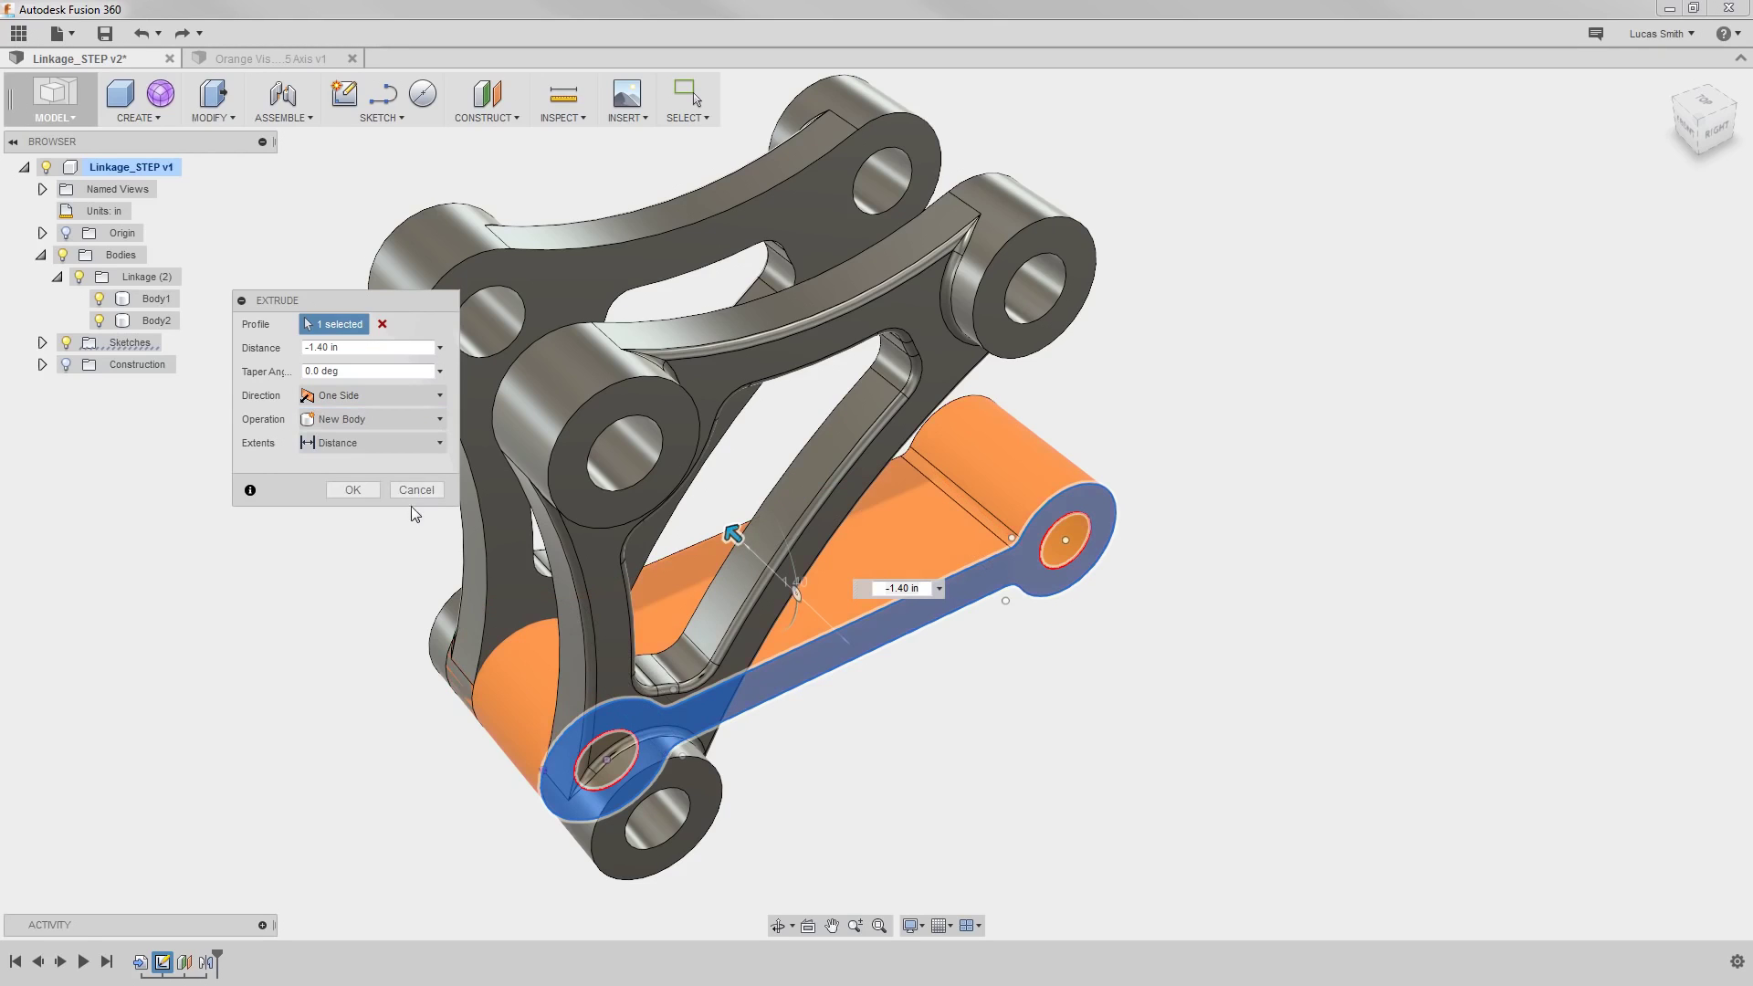
click(408, 441)
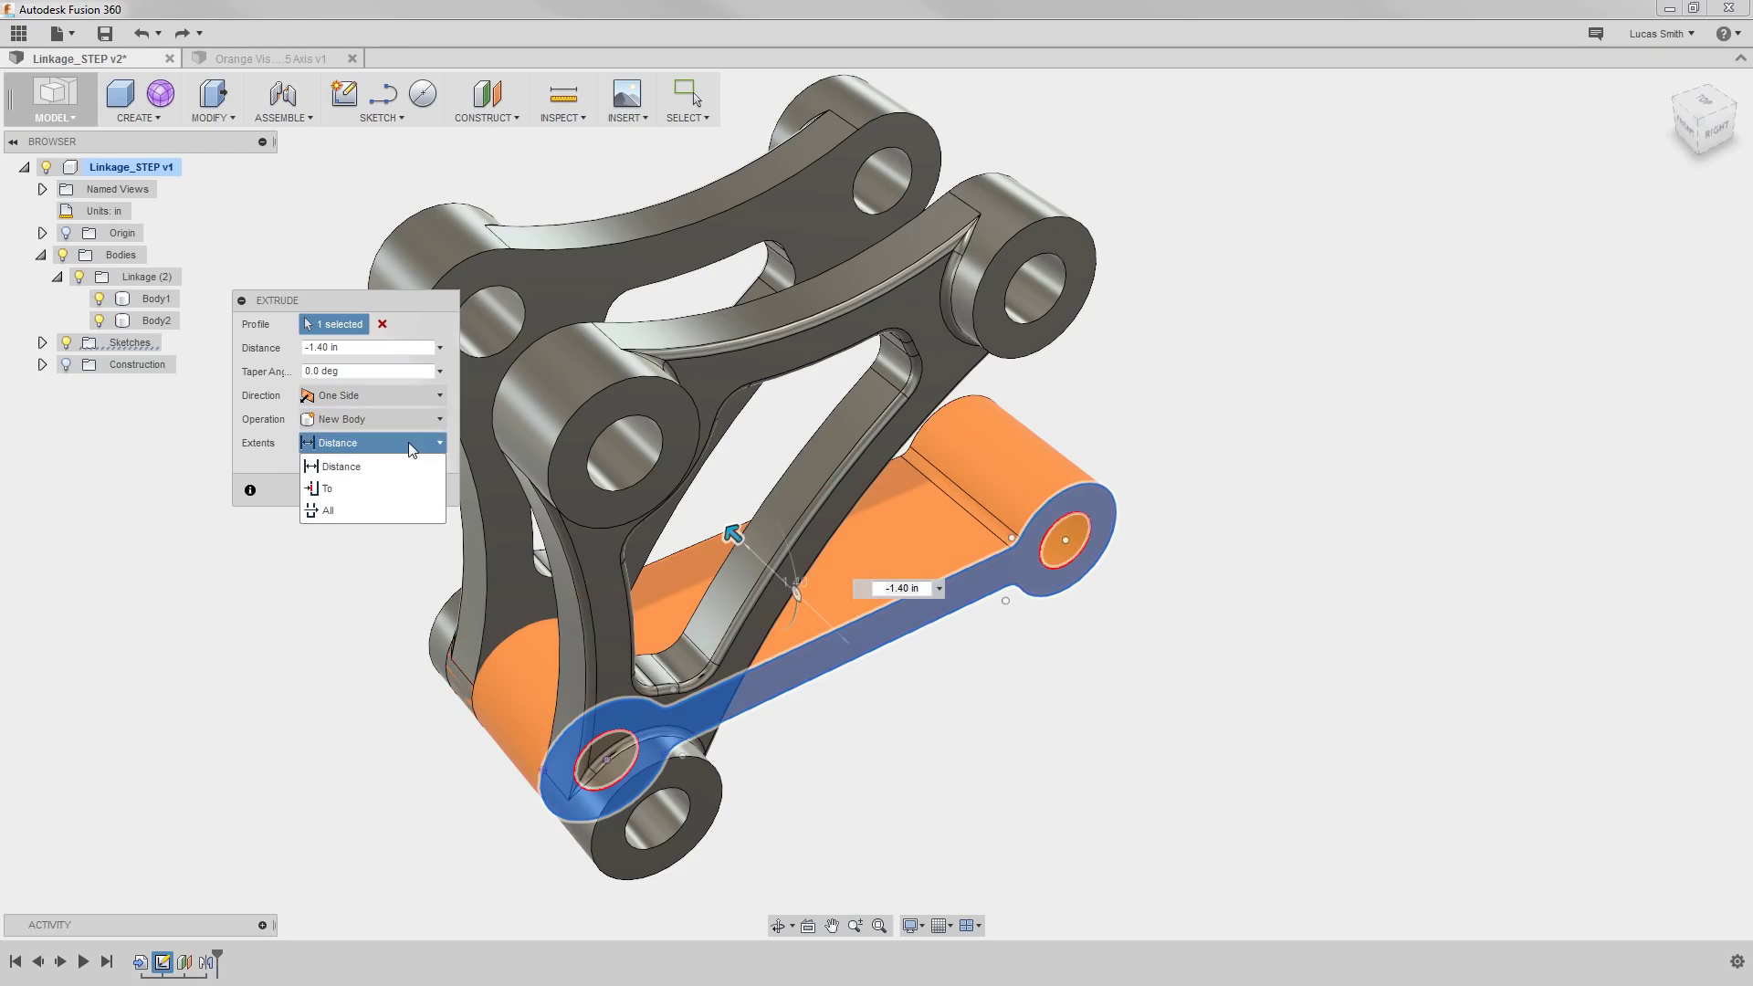
click(391, 487)
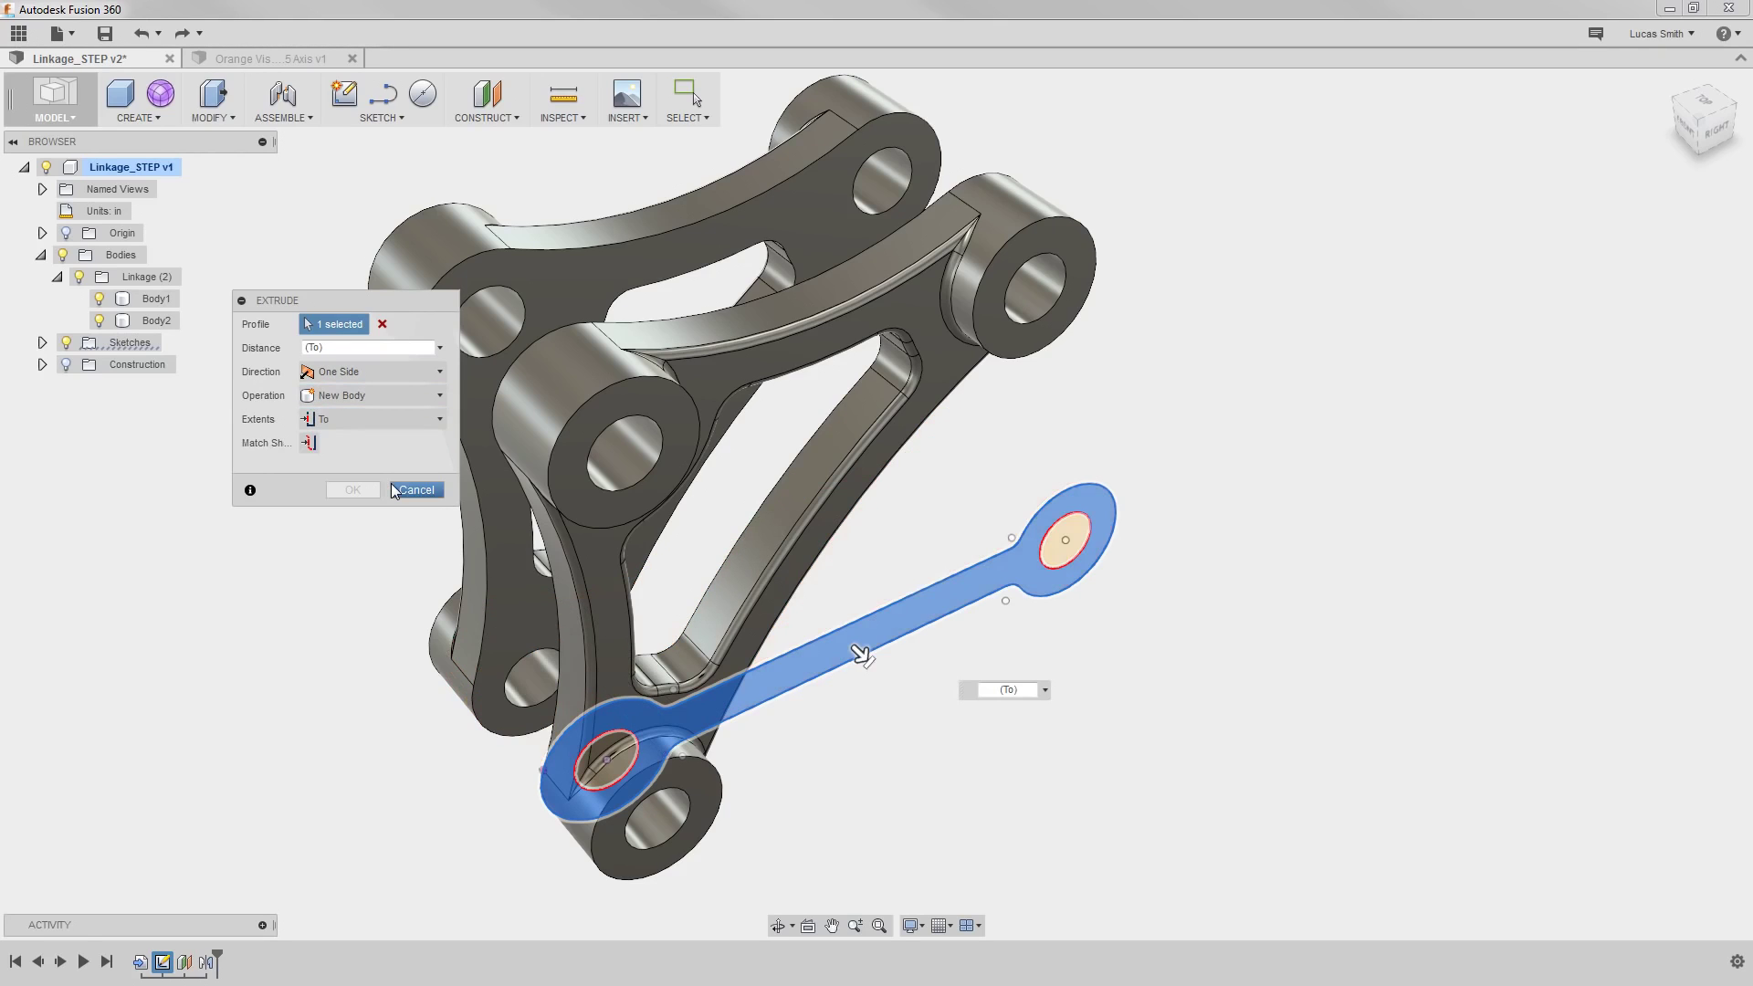
click(499, 578)
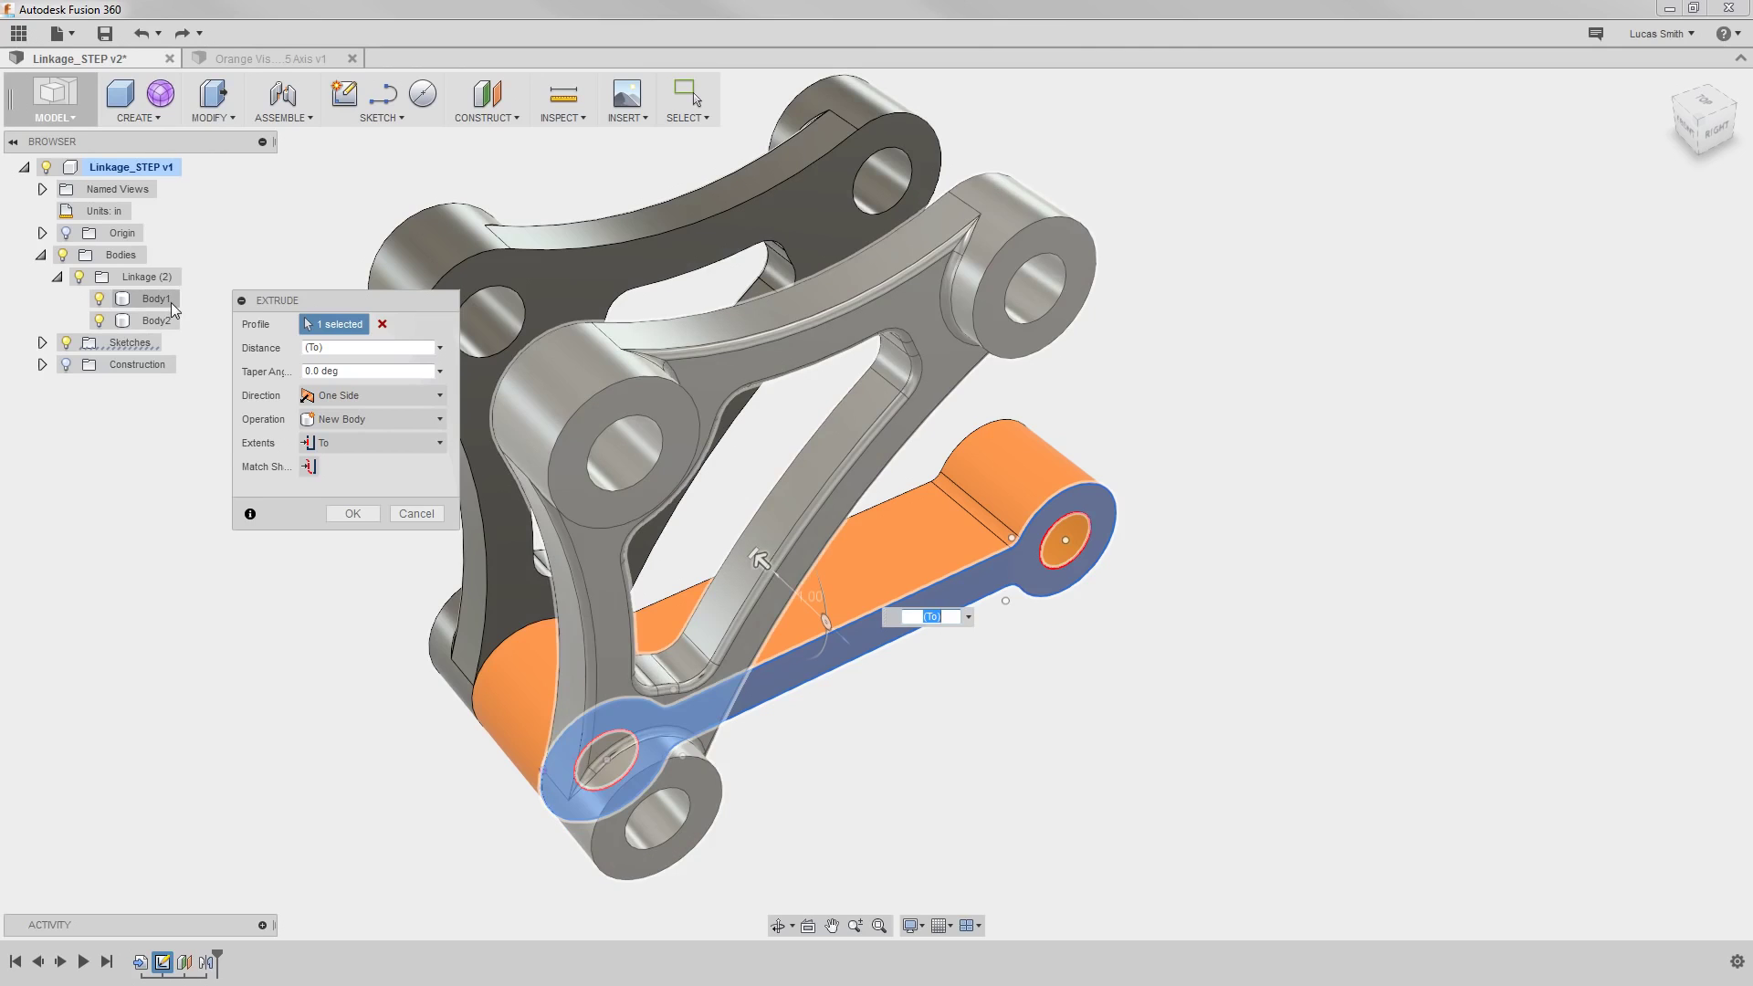
click(350, 514)
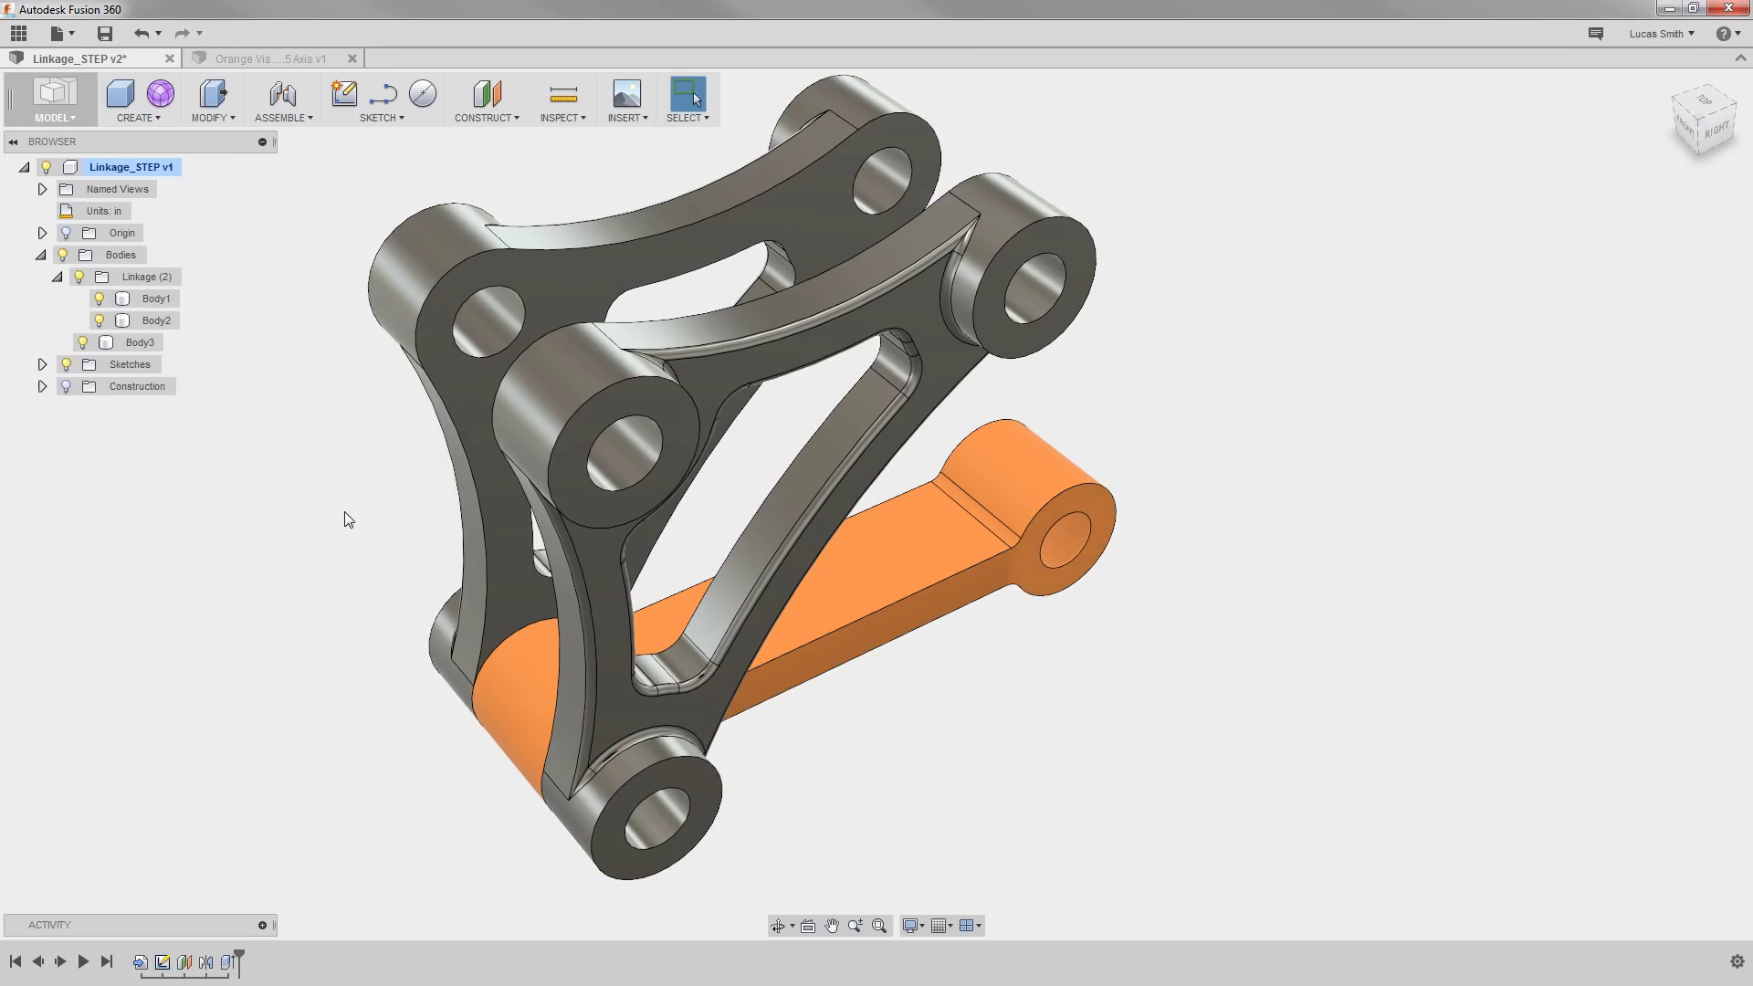
Rename the new Body3 in the browser to 'Dogbone'.
click(141, 344)
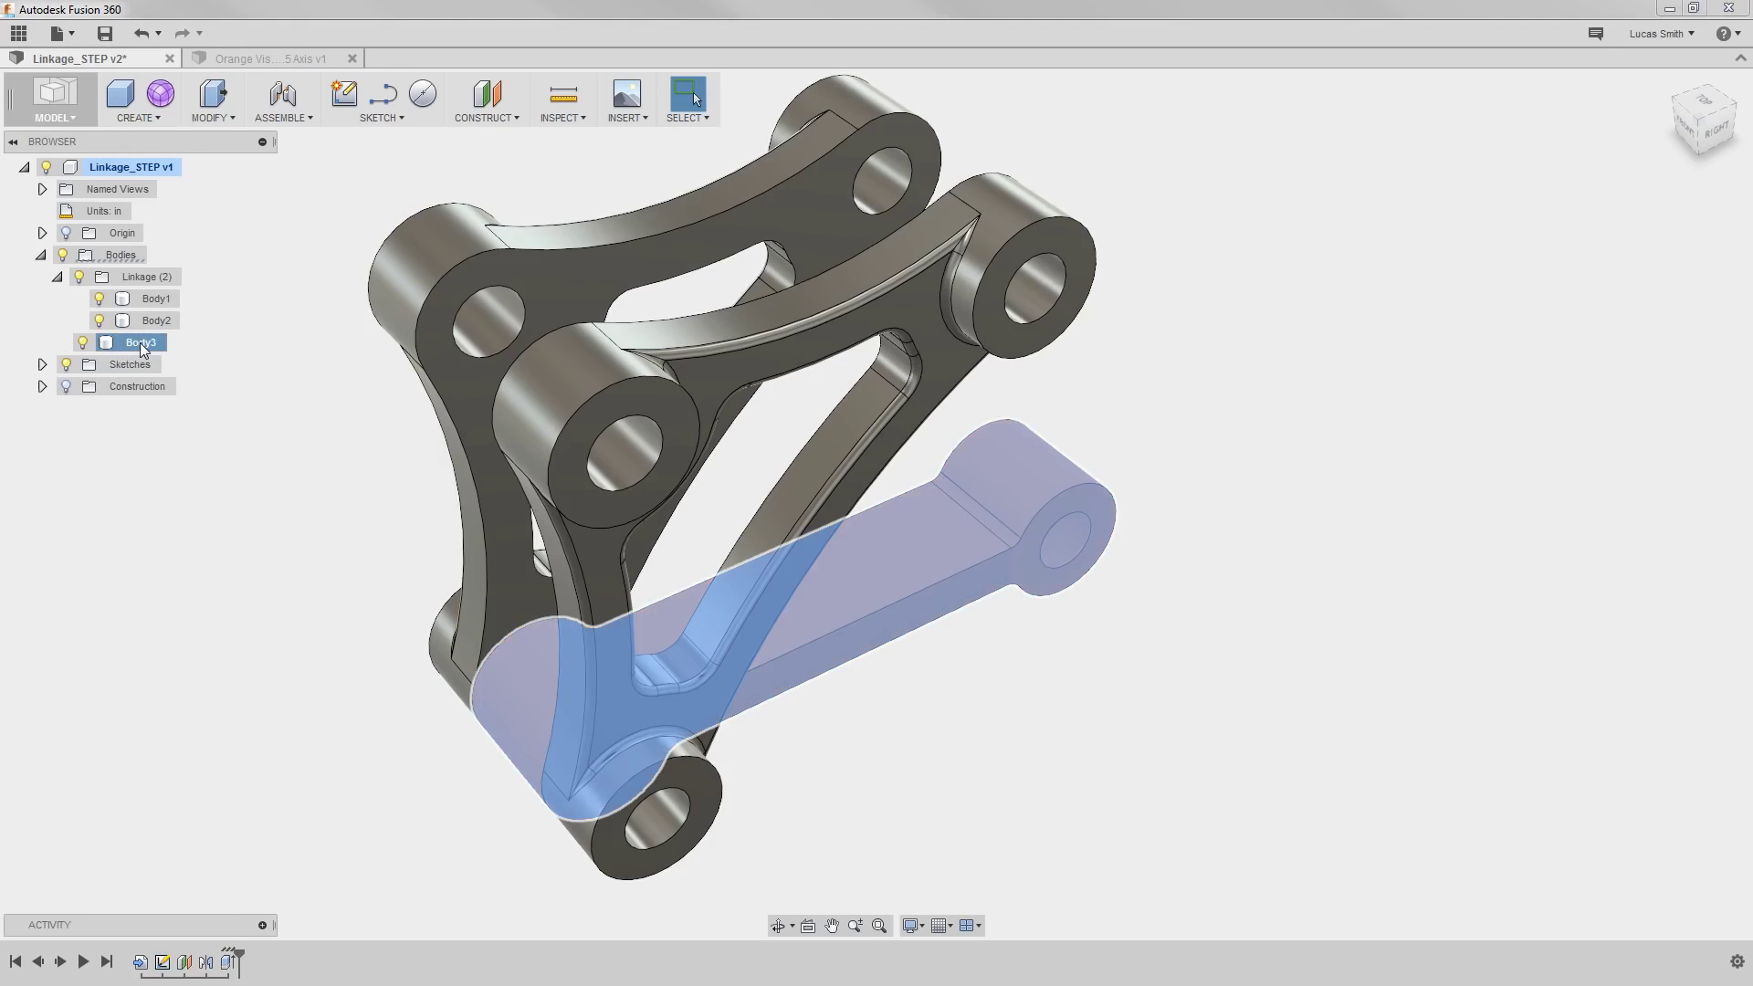
double_click(141, 344)
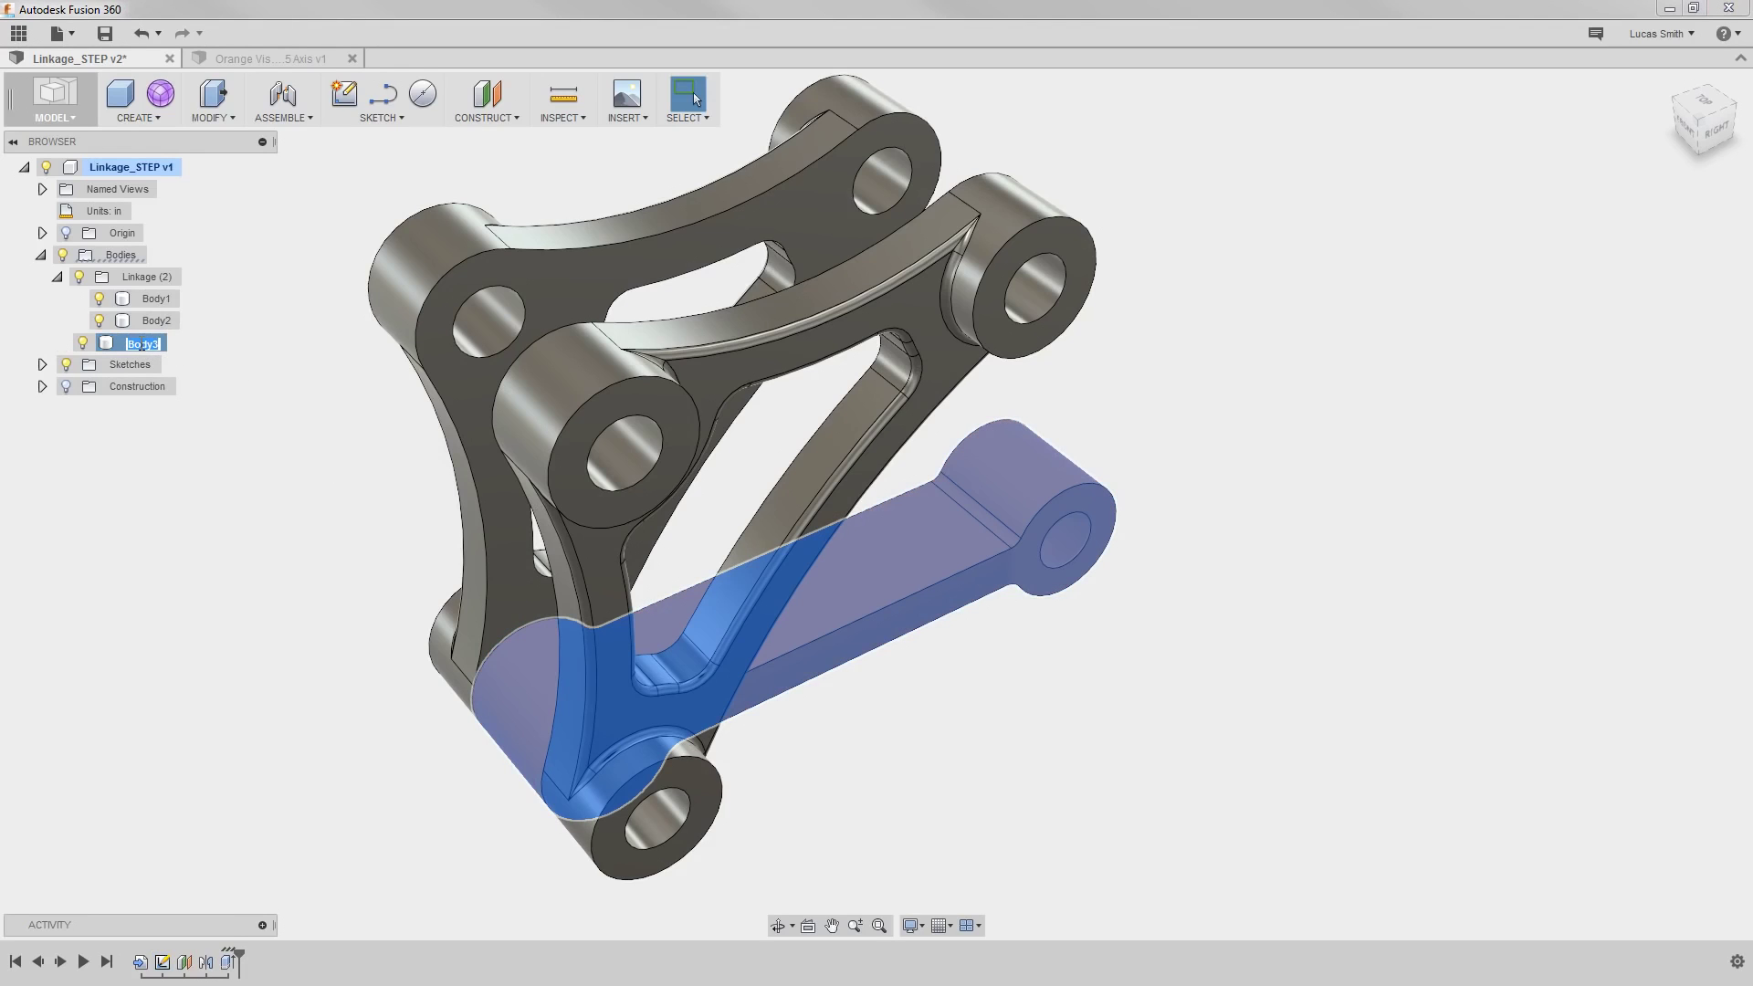
text(Dogbone)
click(217, 349)
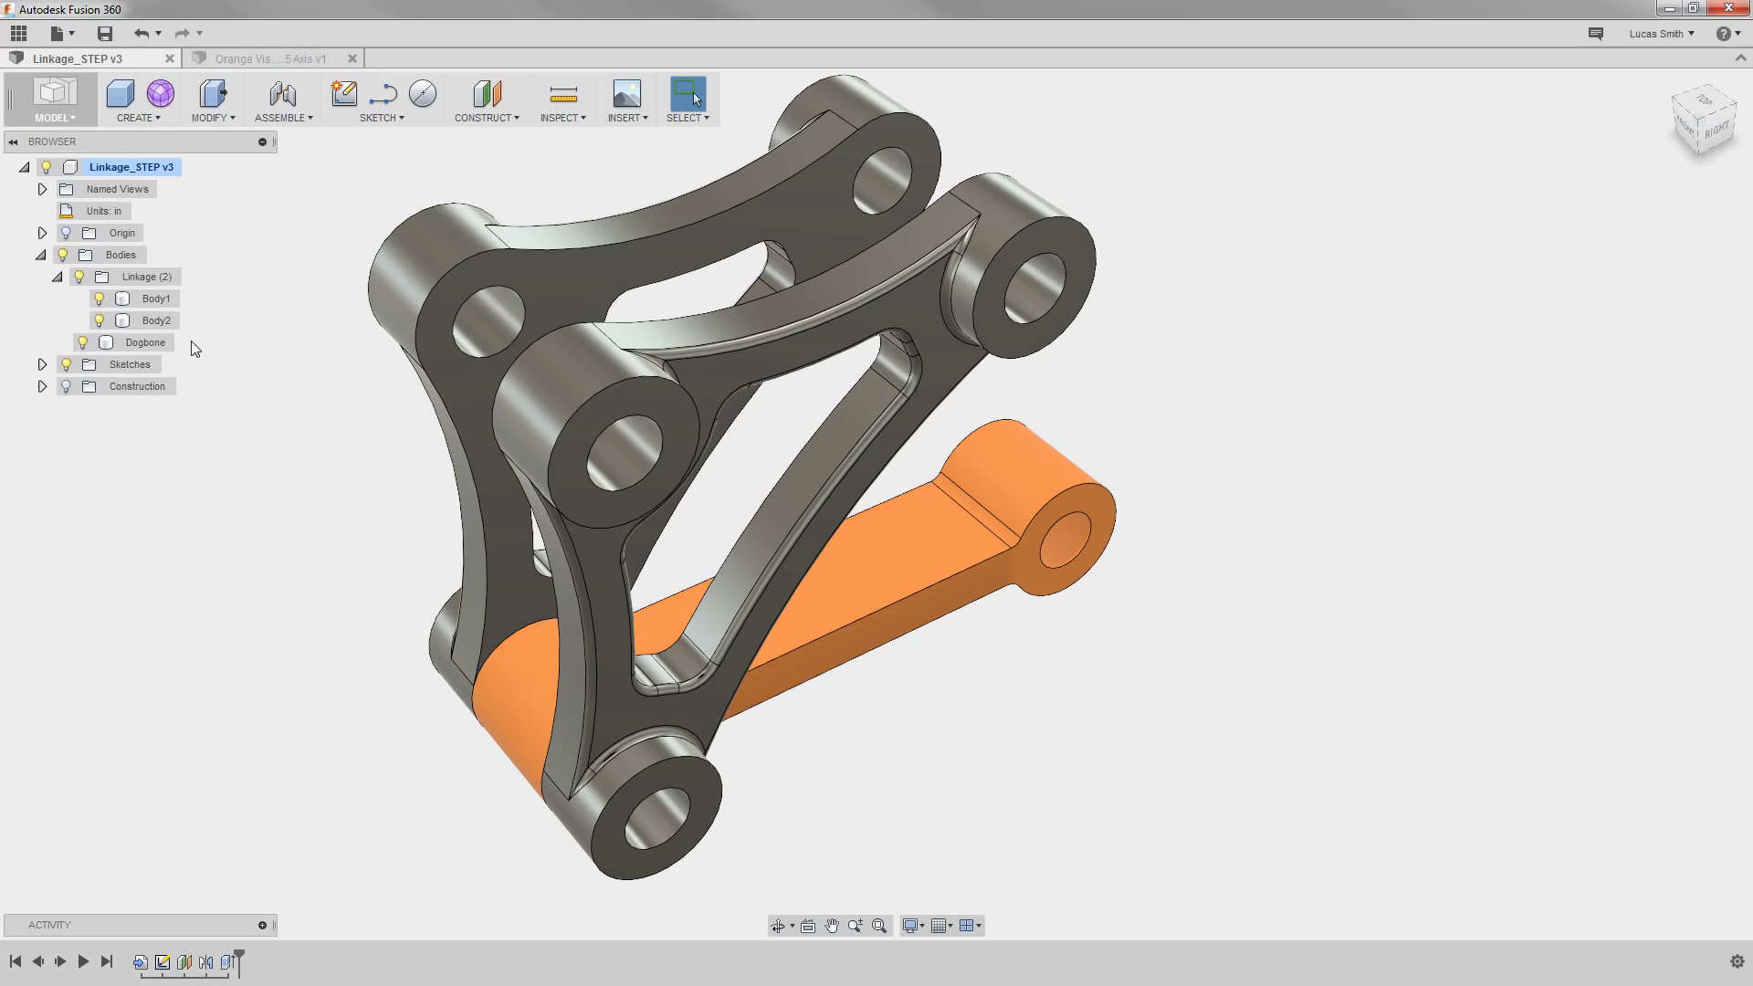
Turn the Dogbone body into its own component, Component1:1.
right_click(161, 342)
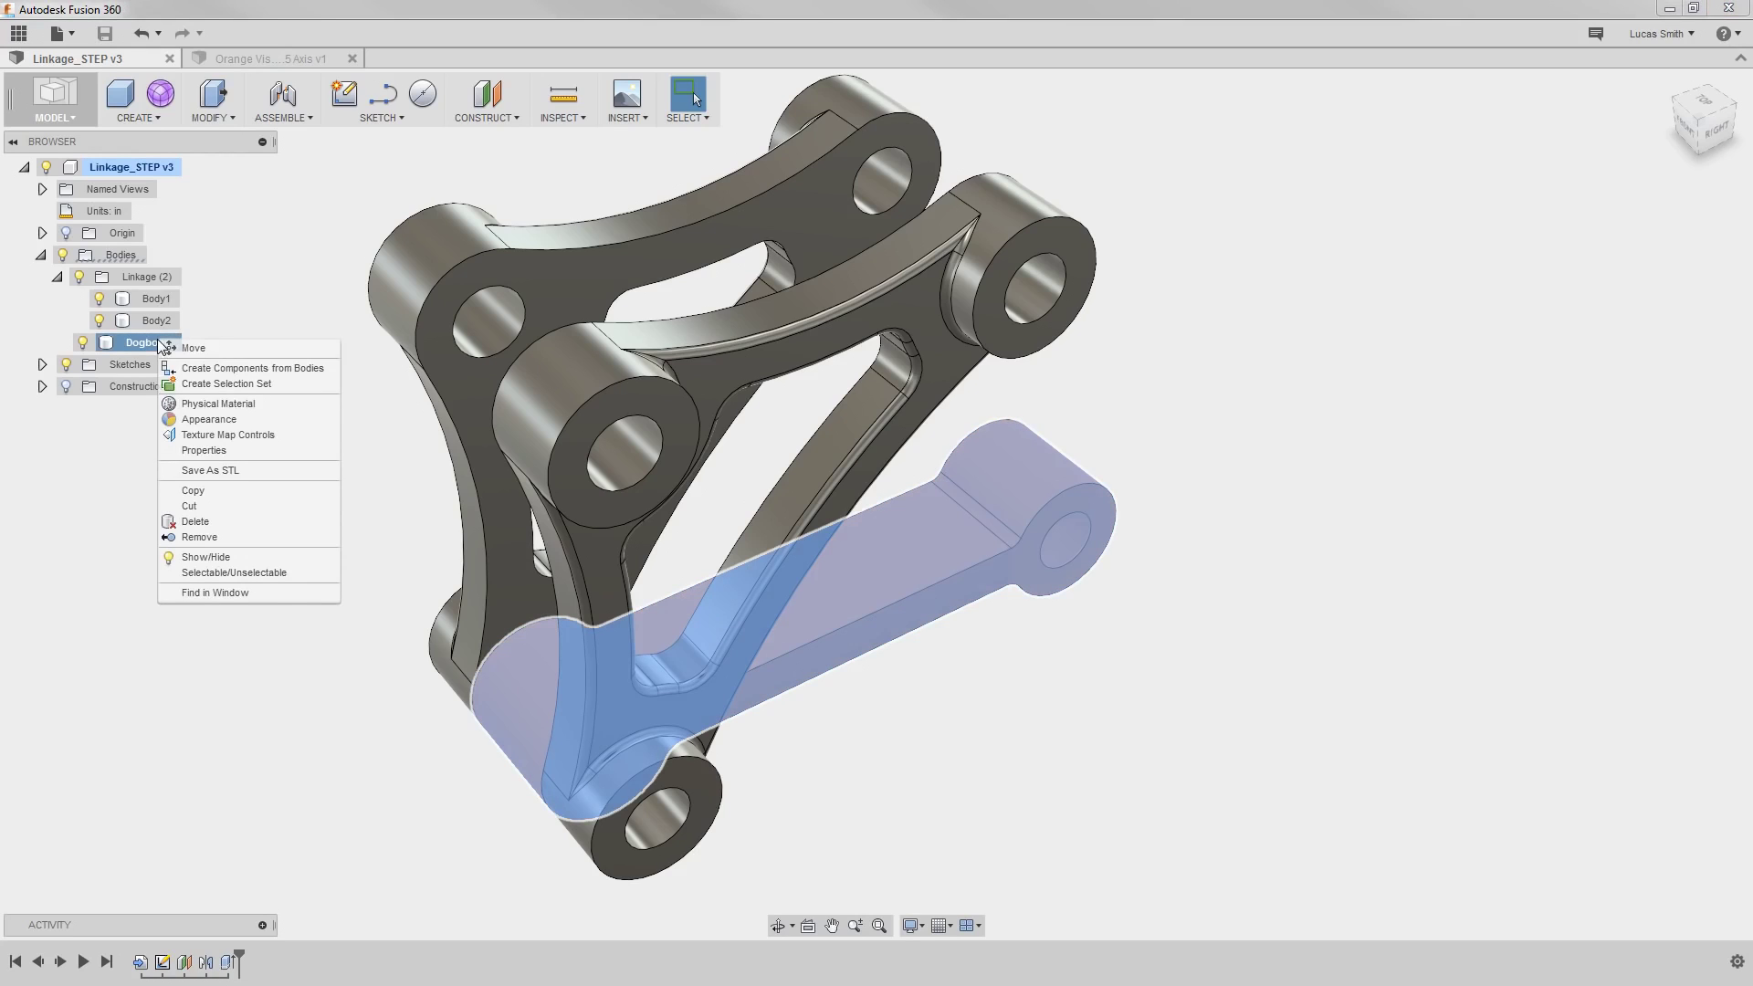
click(287, 369)
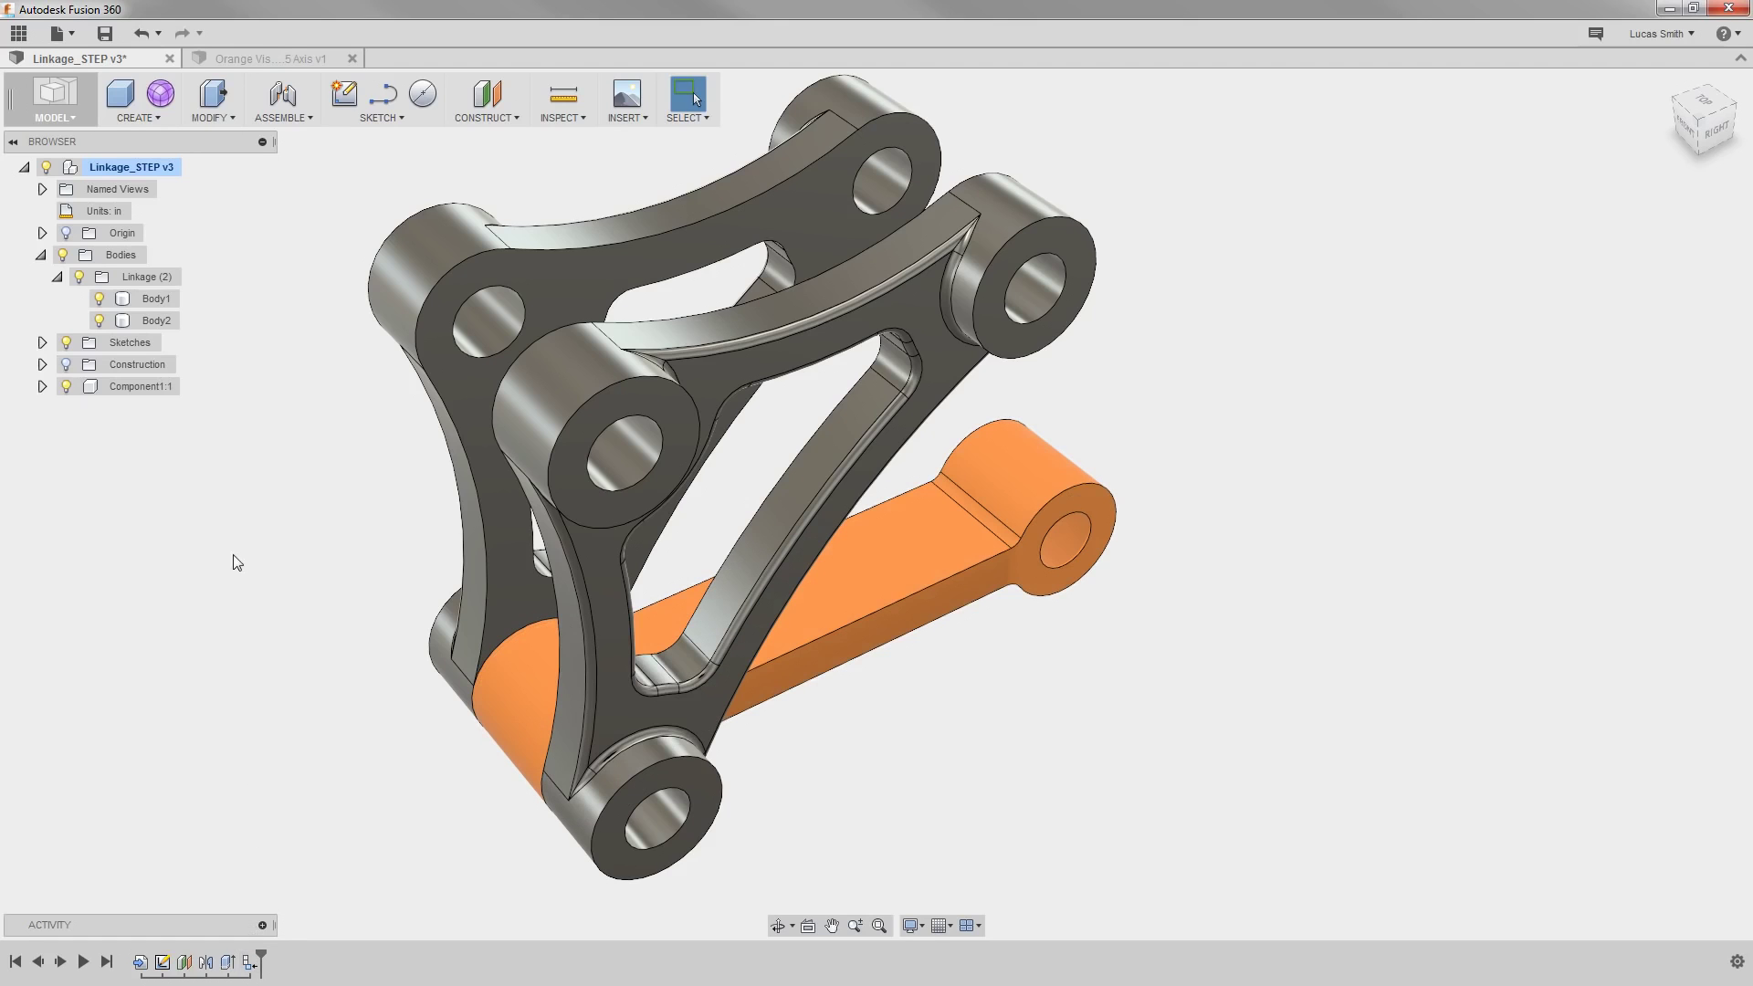
click(73, 173)
Expand Component1:1 to find the Dogbone body, then test-drag the orange arm and undo the move.
click(43, 386)
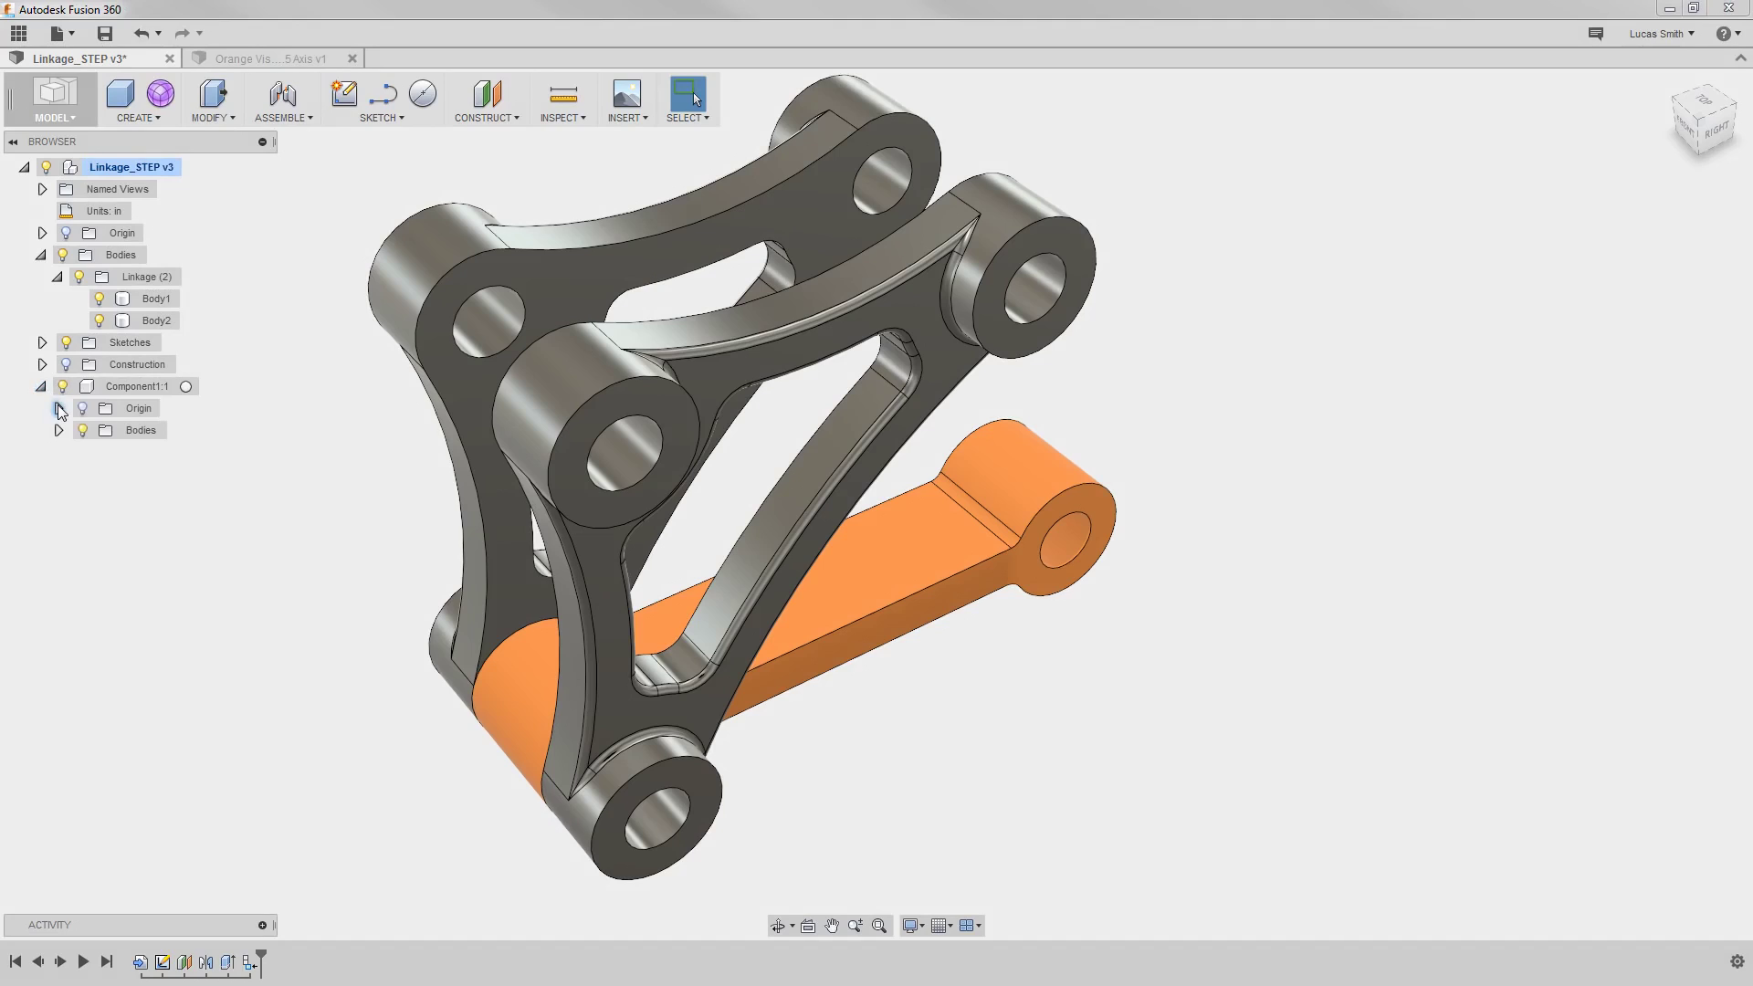
click(58, 409)
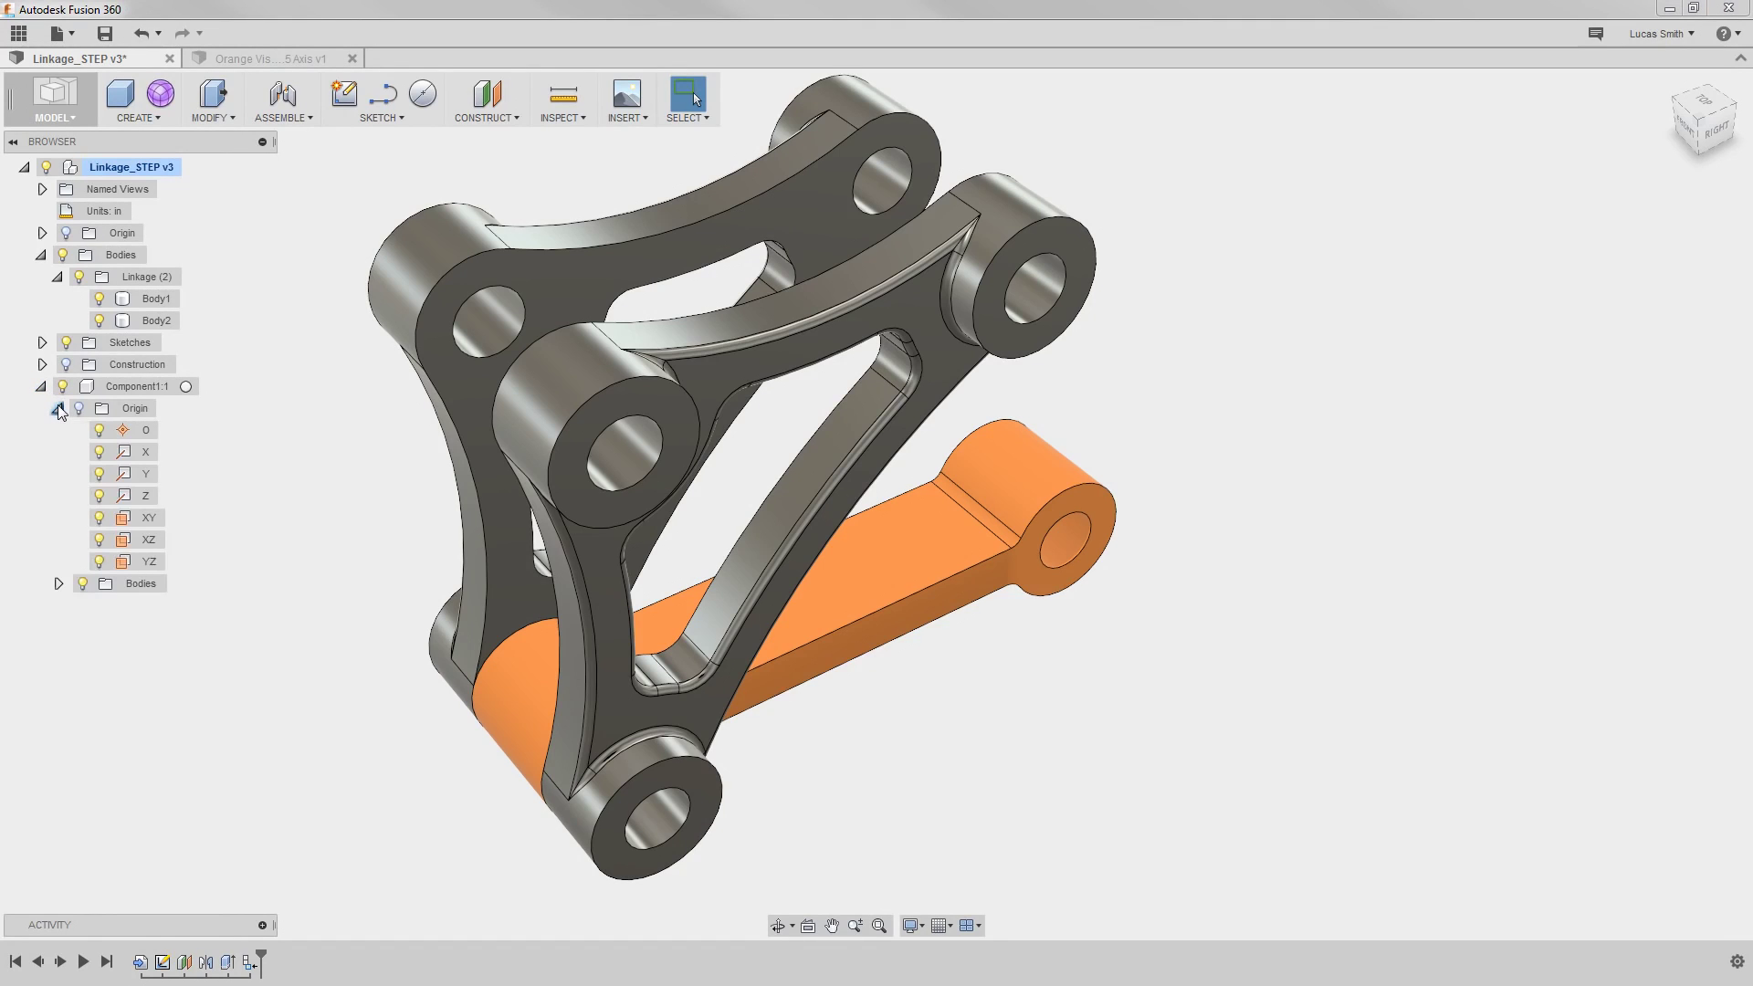
click(58, 408)
click(57, 430)
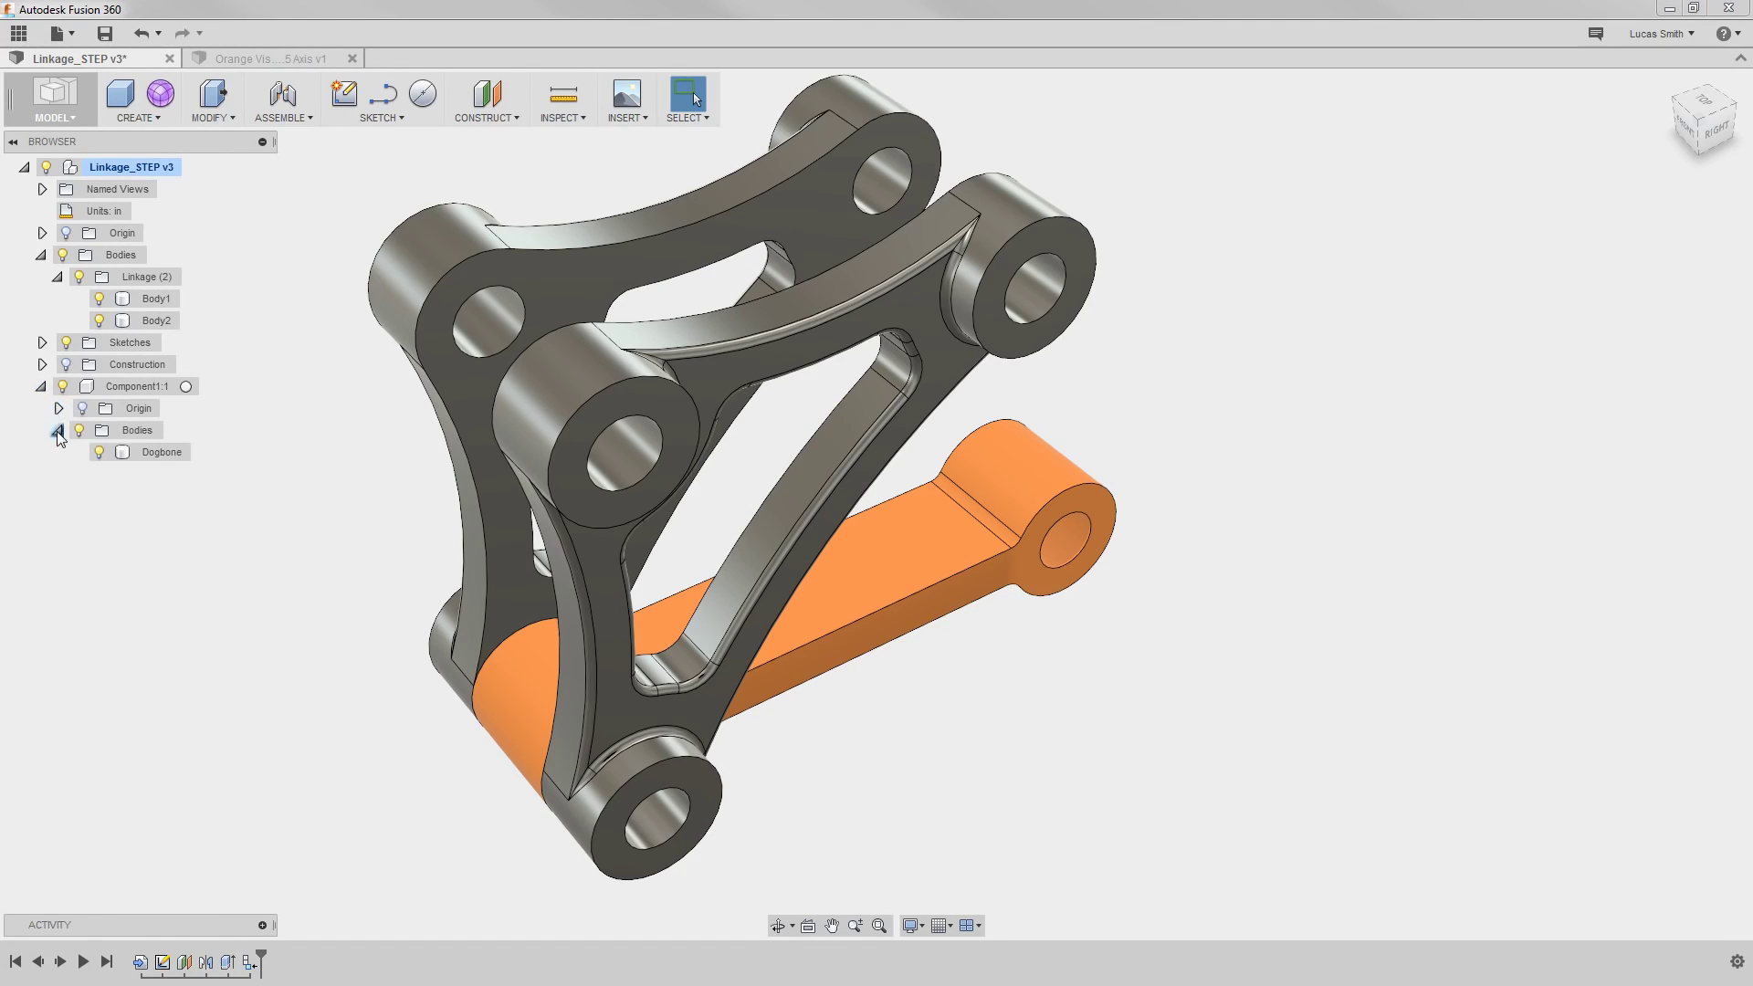
click(57, 430)
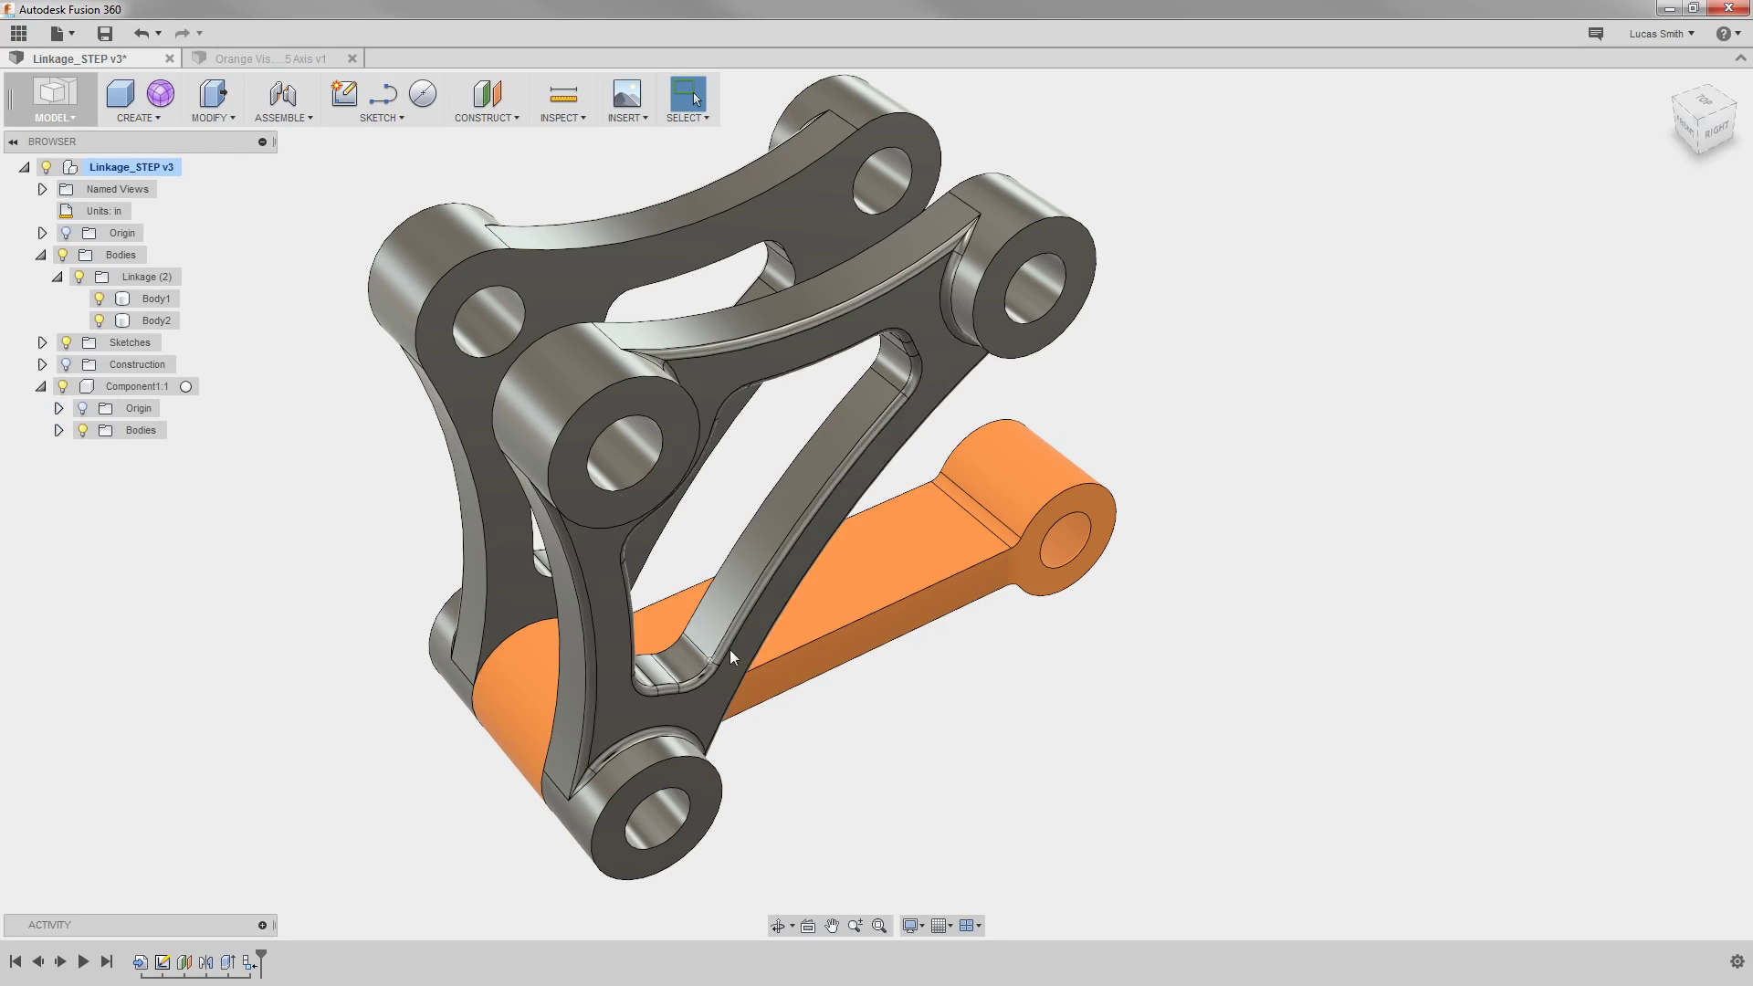
drag(804, 627, 1048, 562)
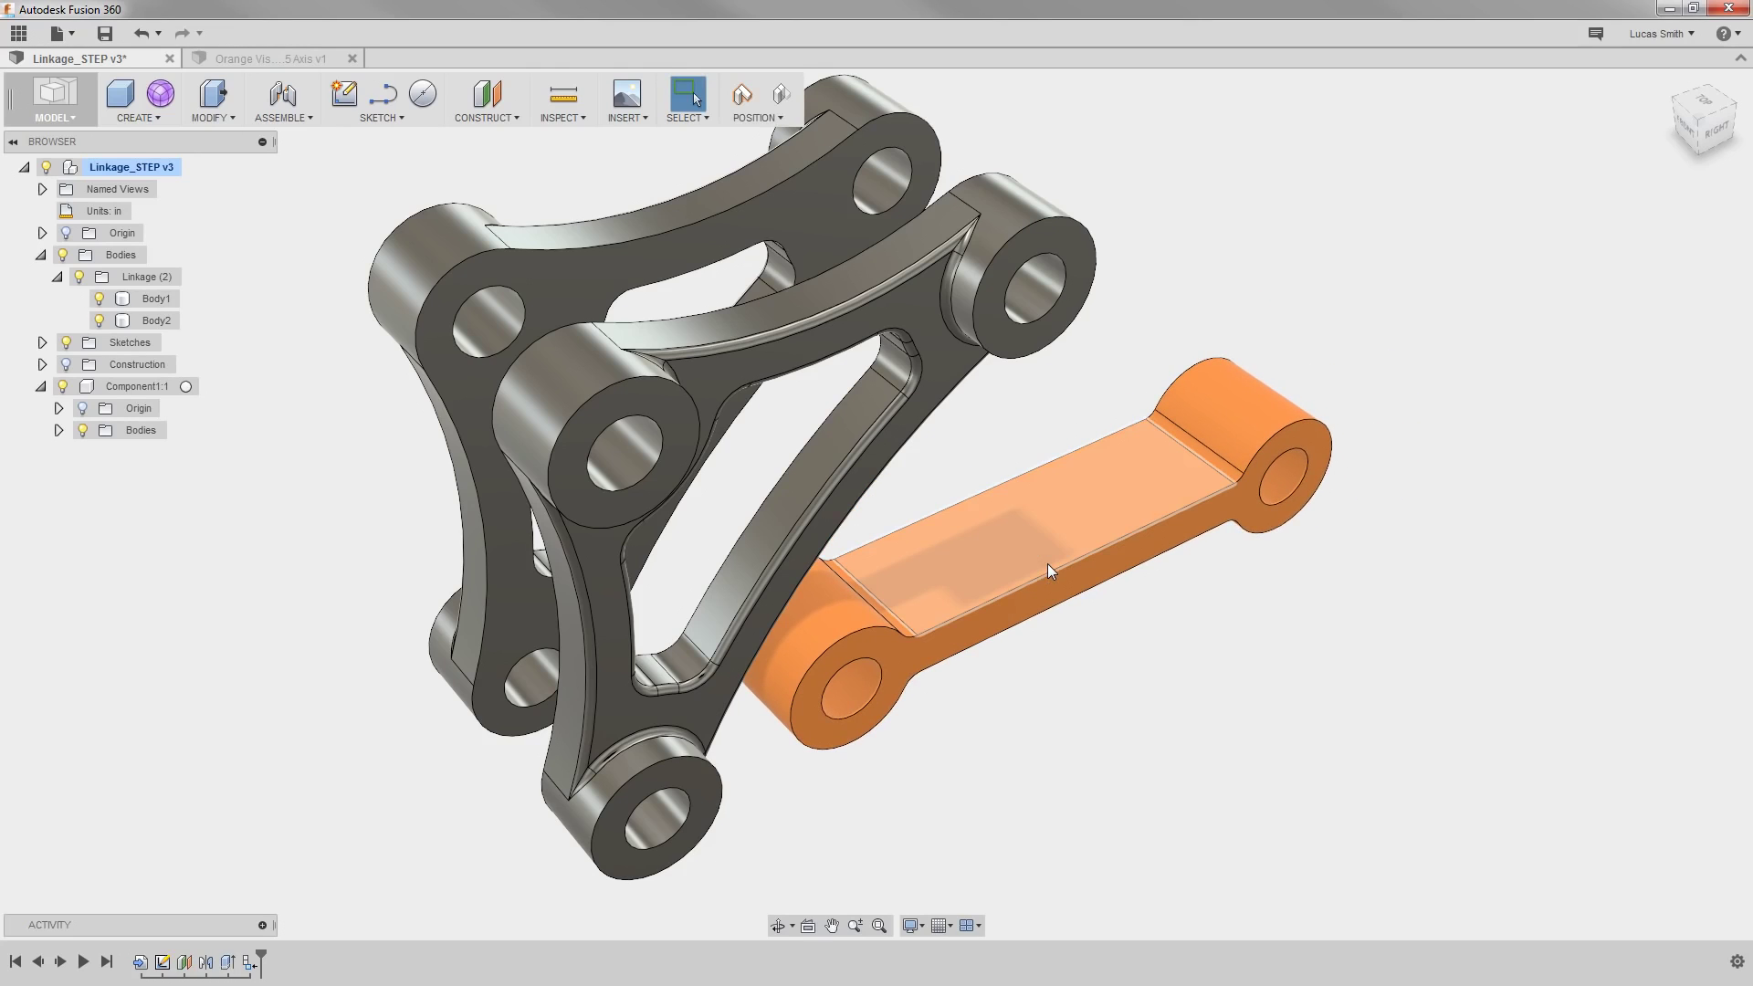
key(ctrl+z)
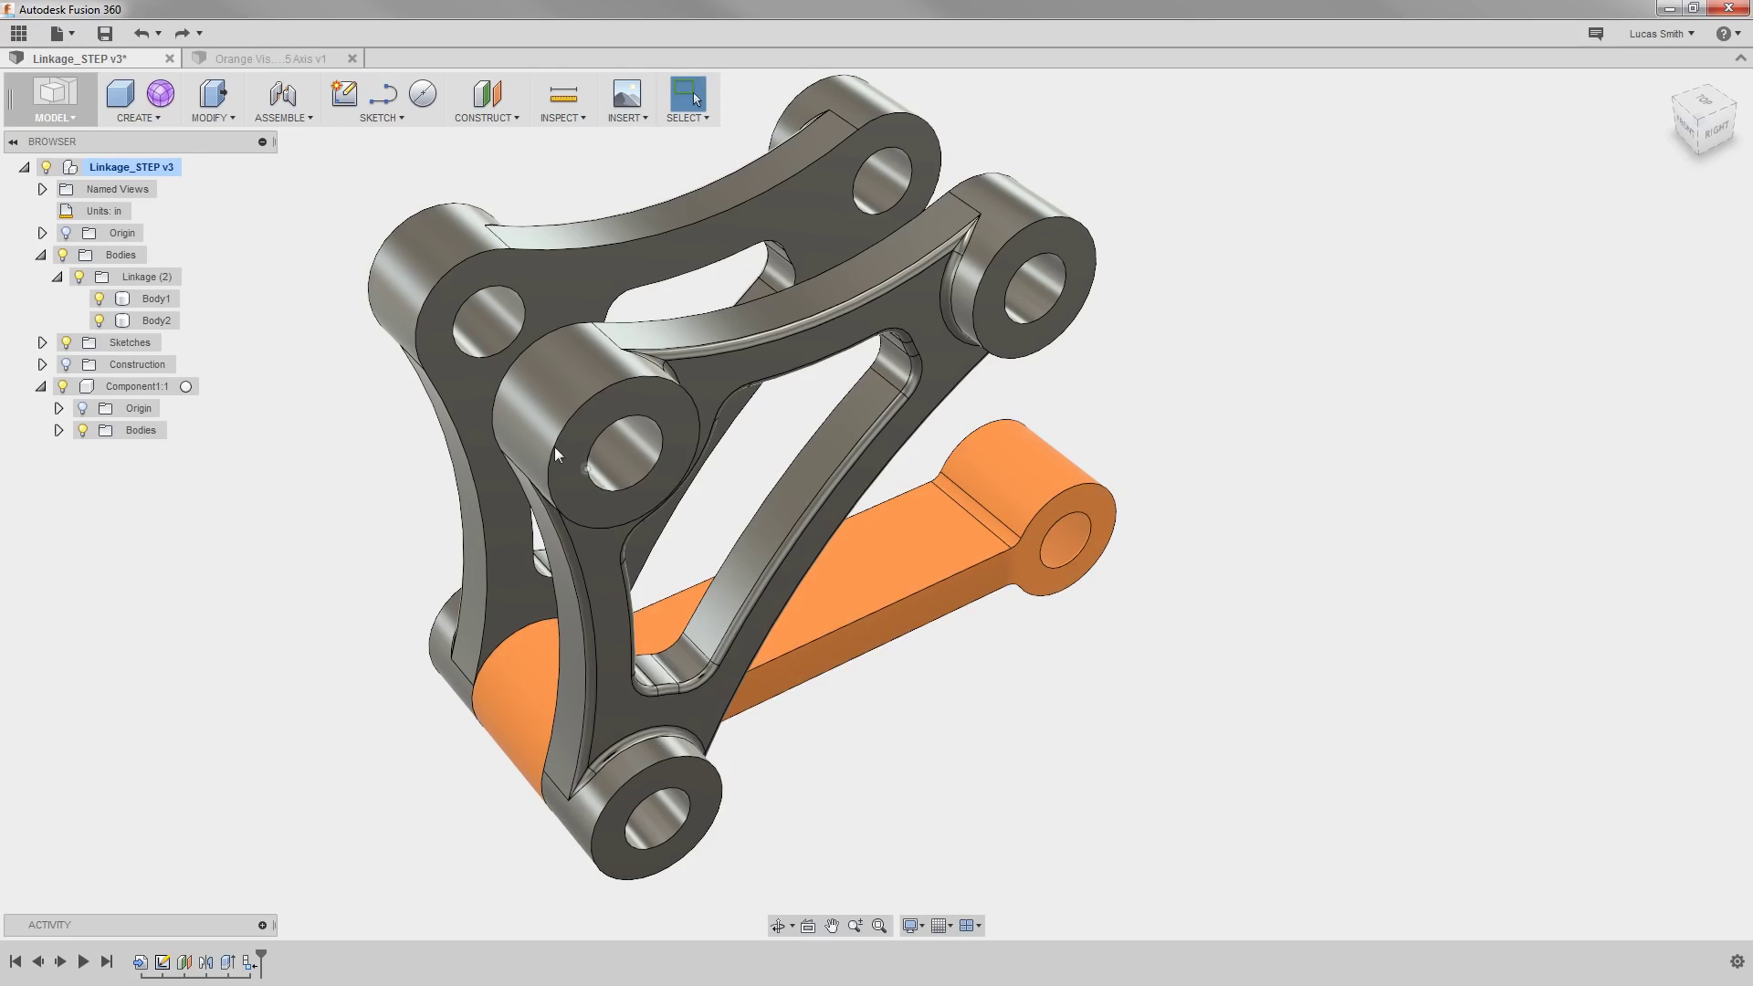
Create an as-built revolute joint between the linkage and orange arm at its lower cylinder, then swing the arm.
click(285, 112)
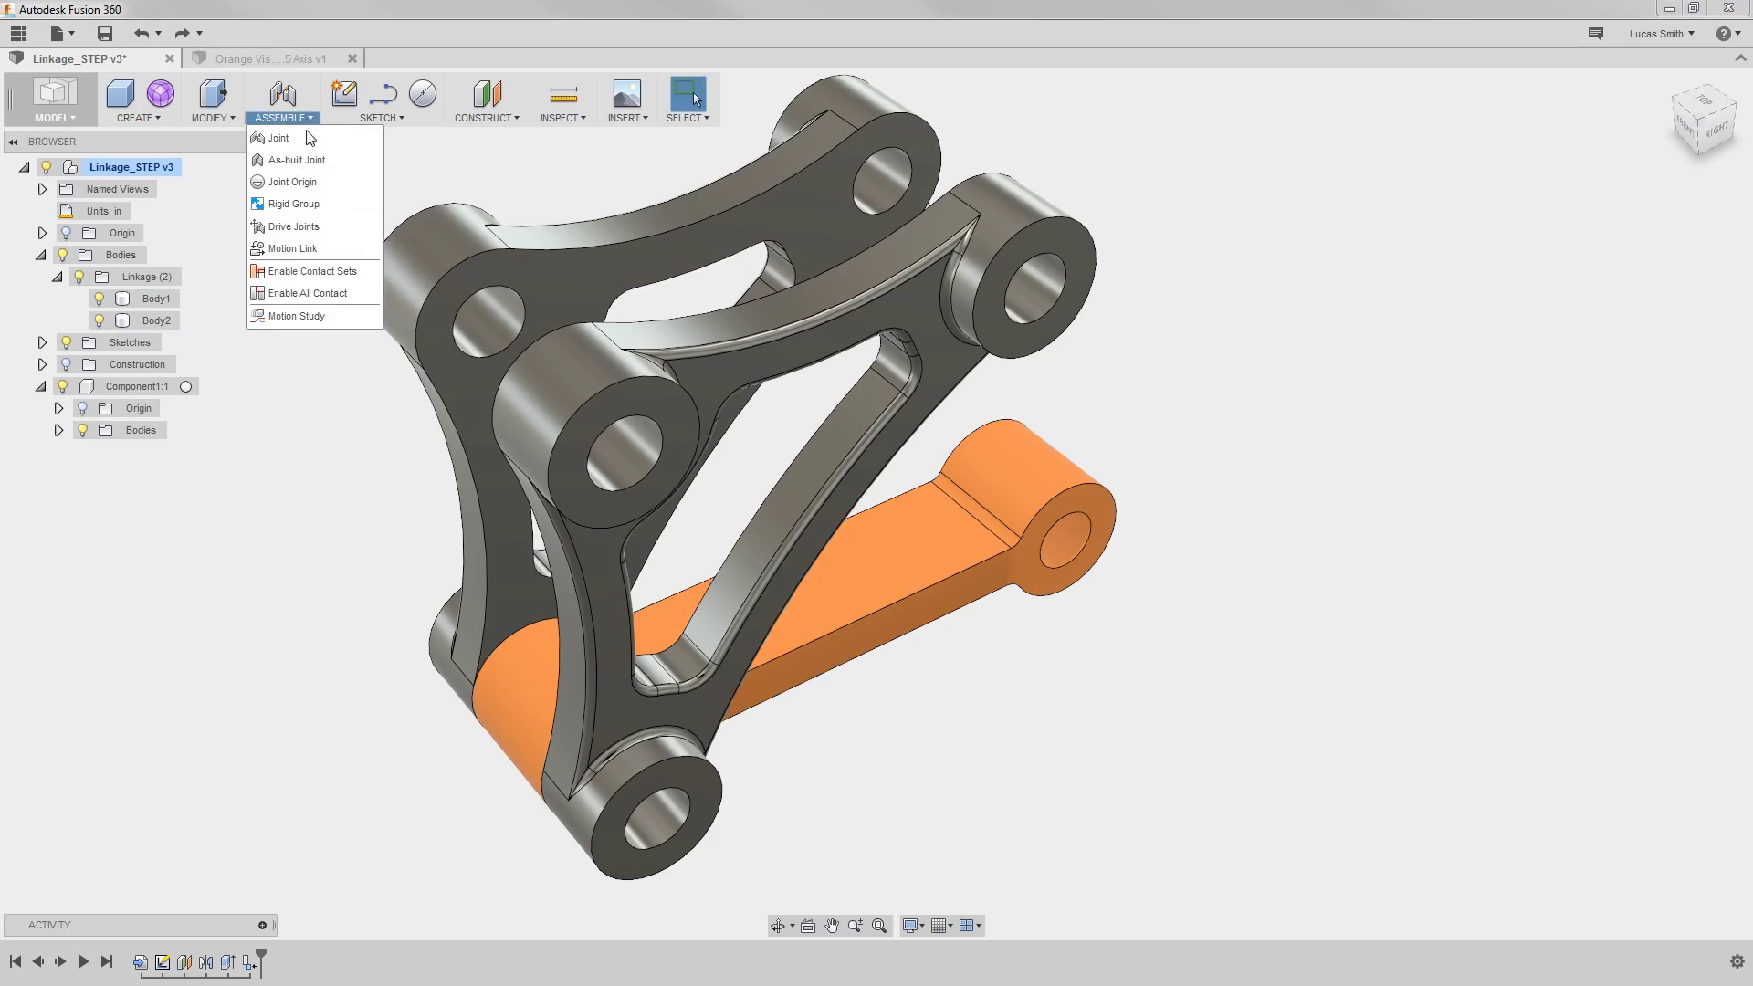
click(308, 158)
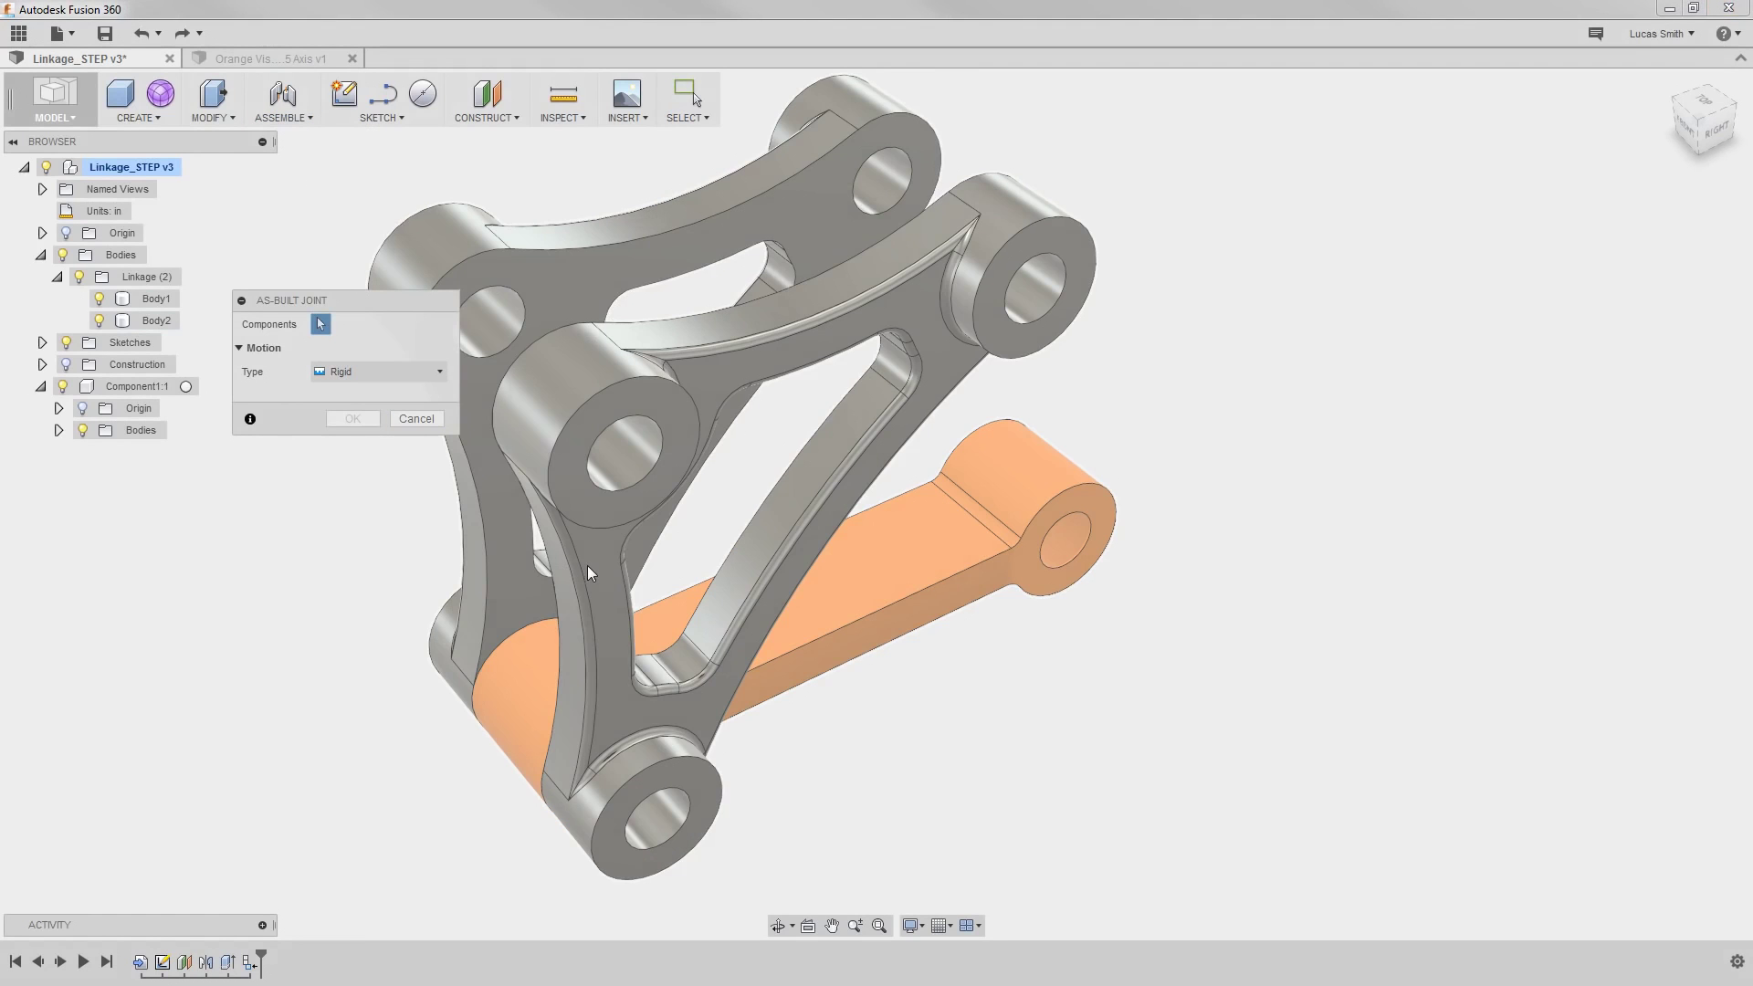
click(588, 571)
click(528, 693)
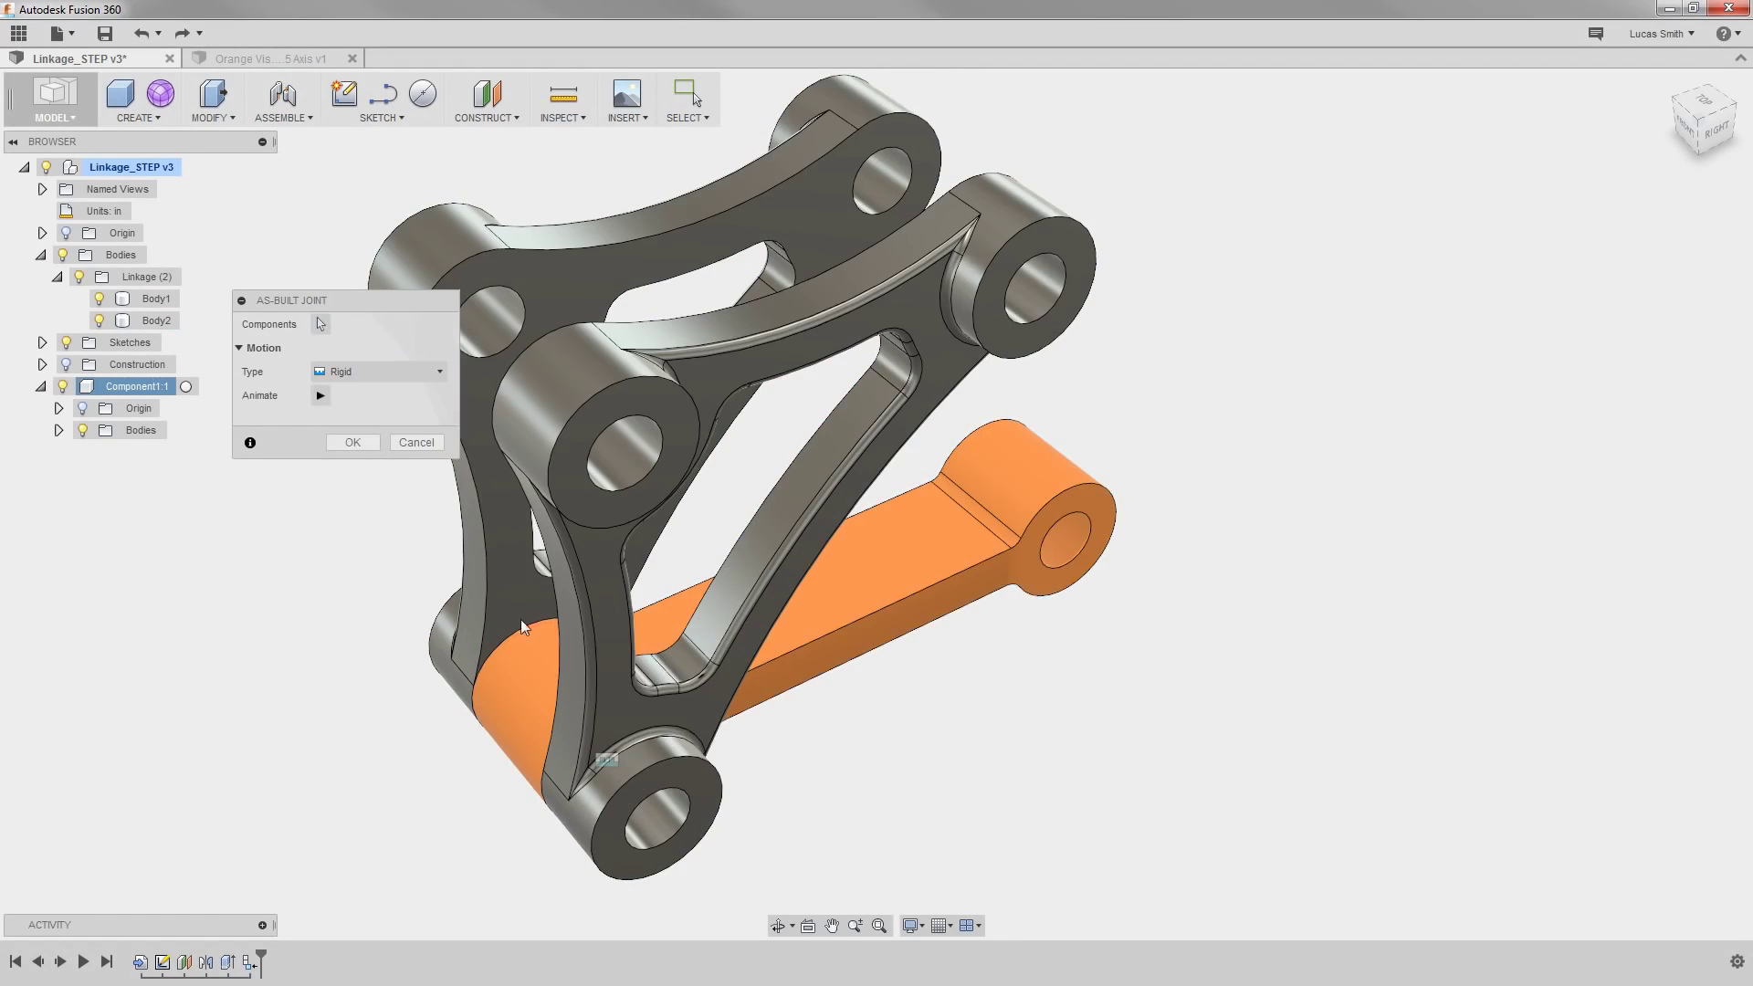
click(409, 370)
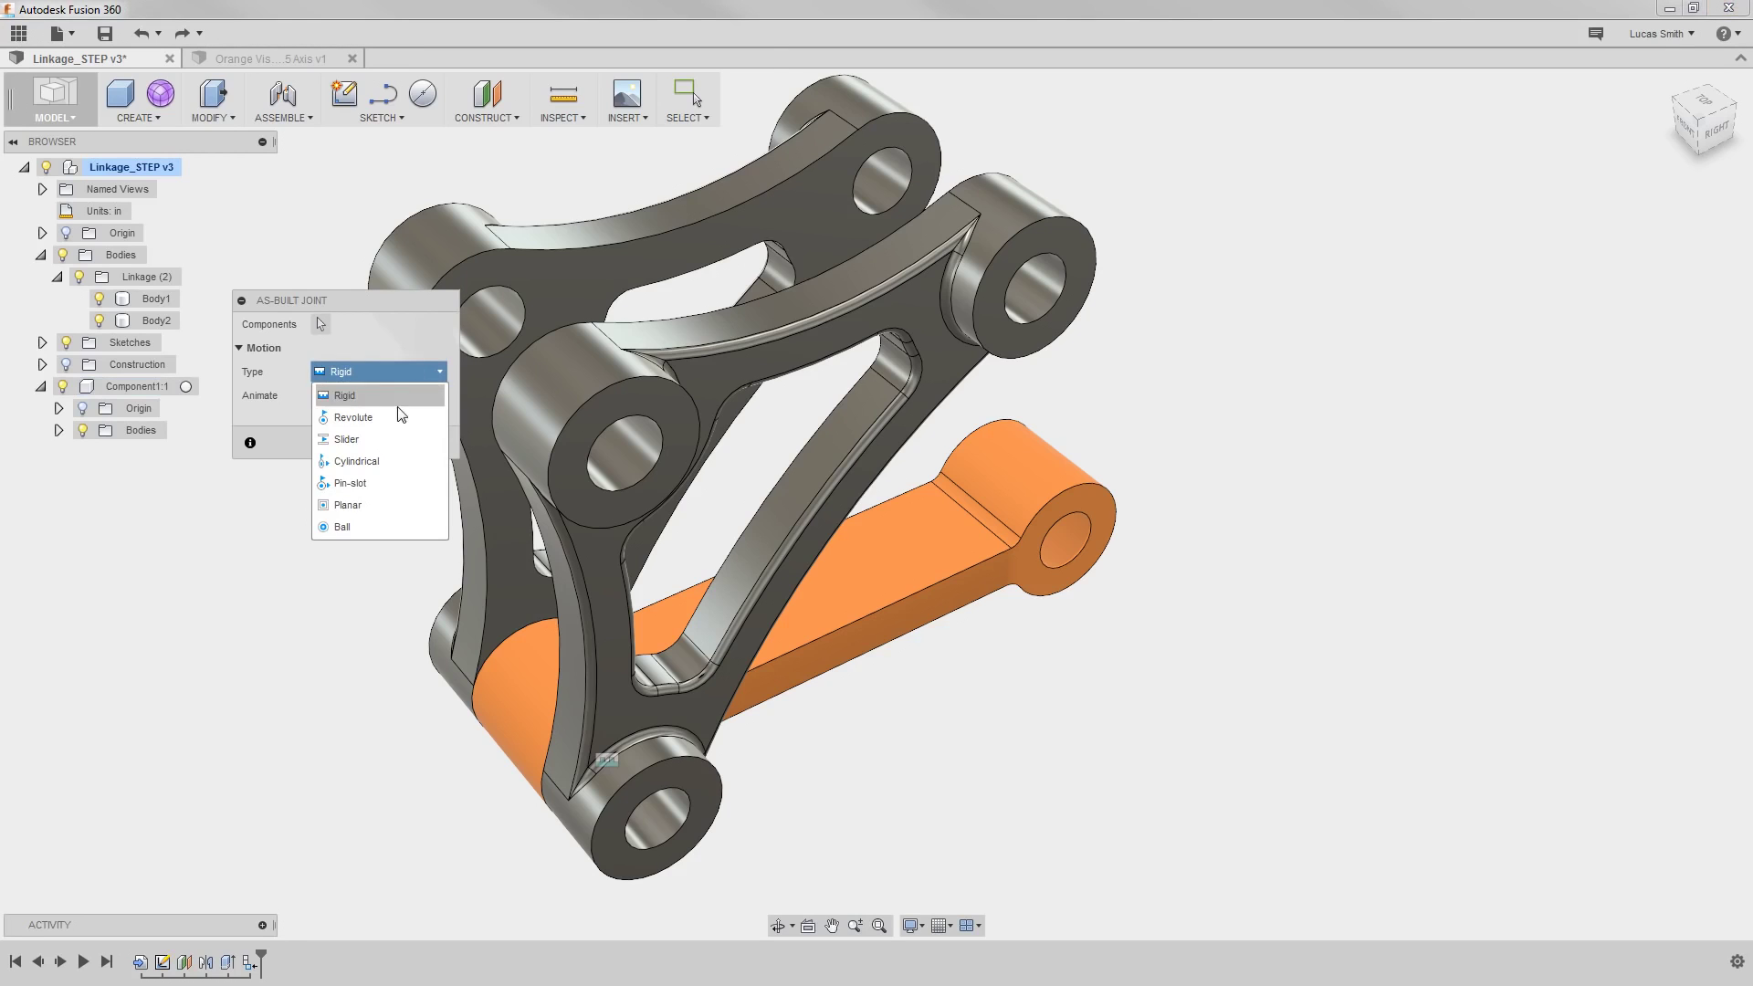
click(401, 416)
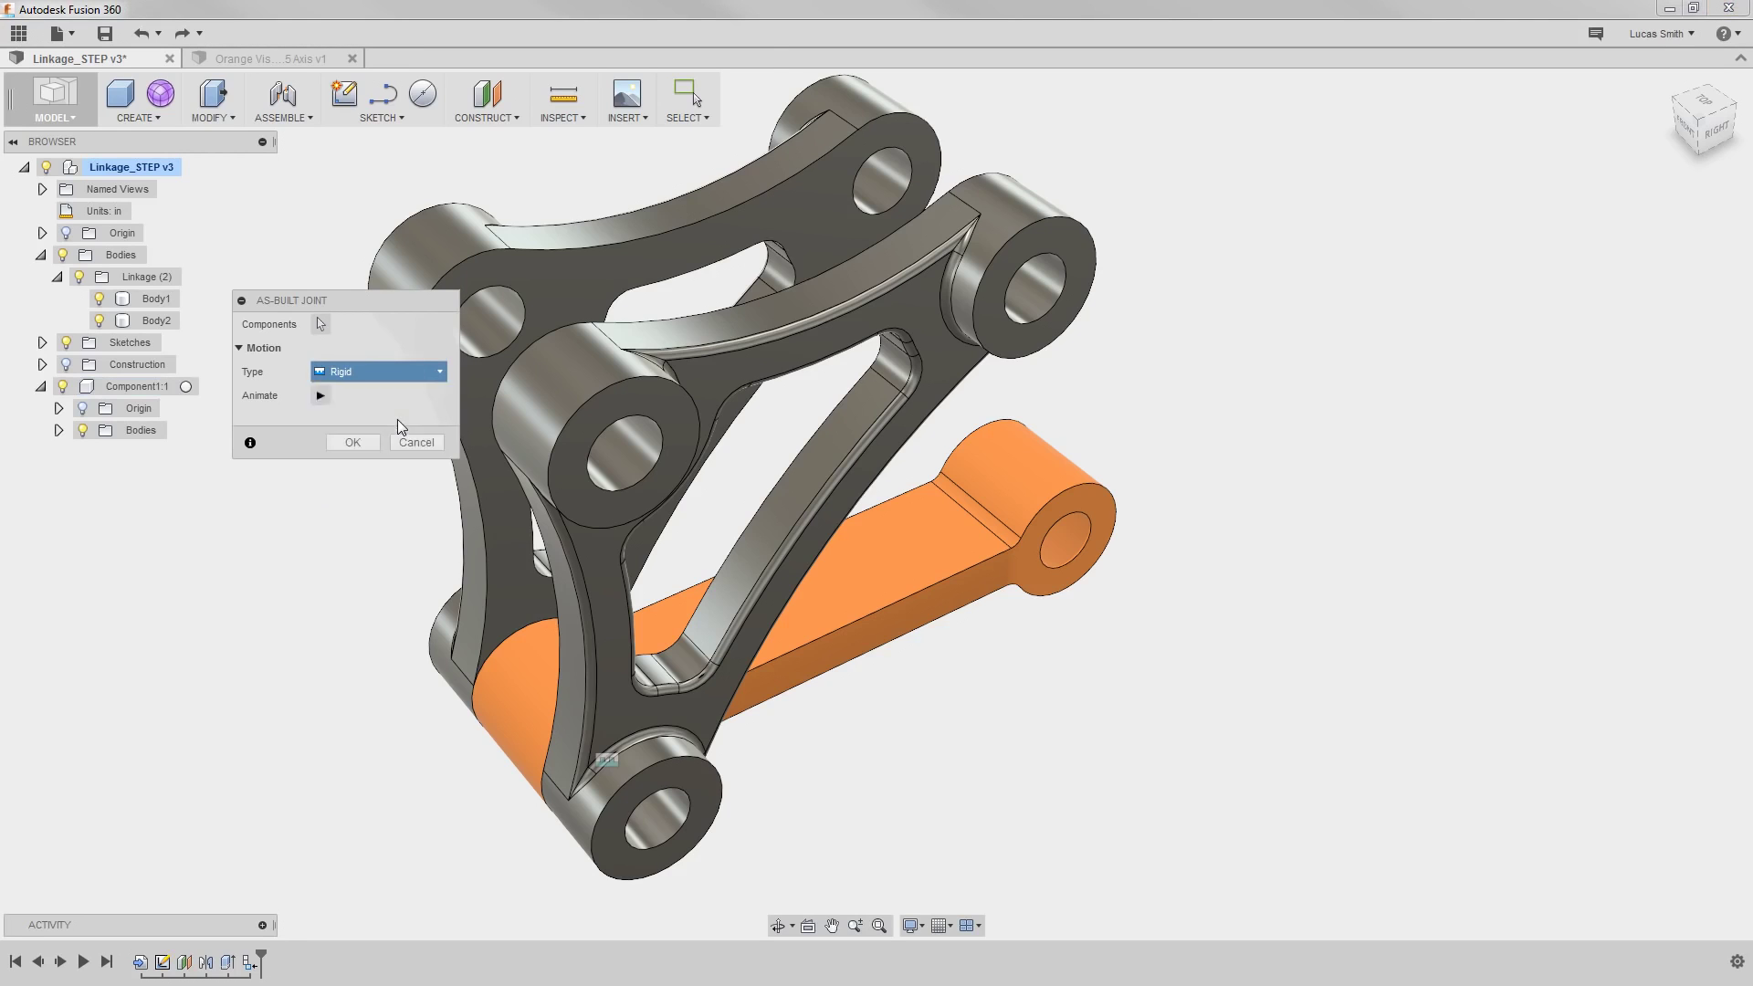
click(537, 676)
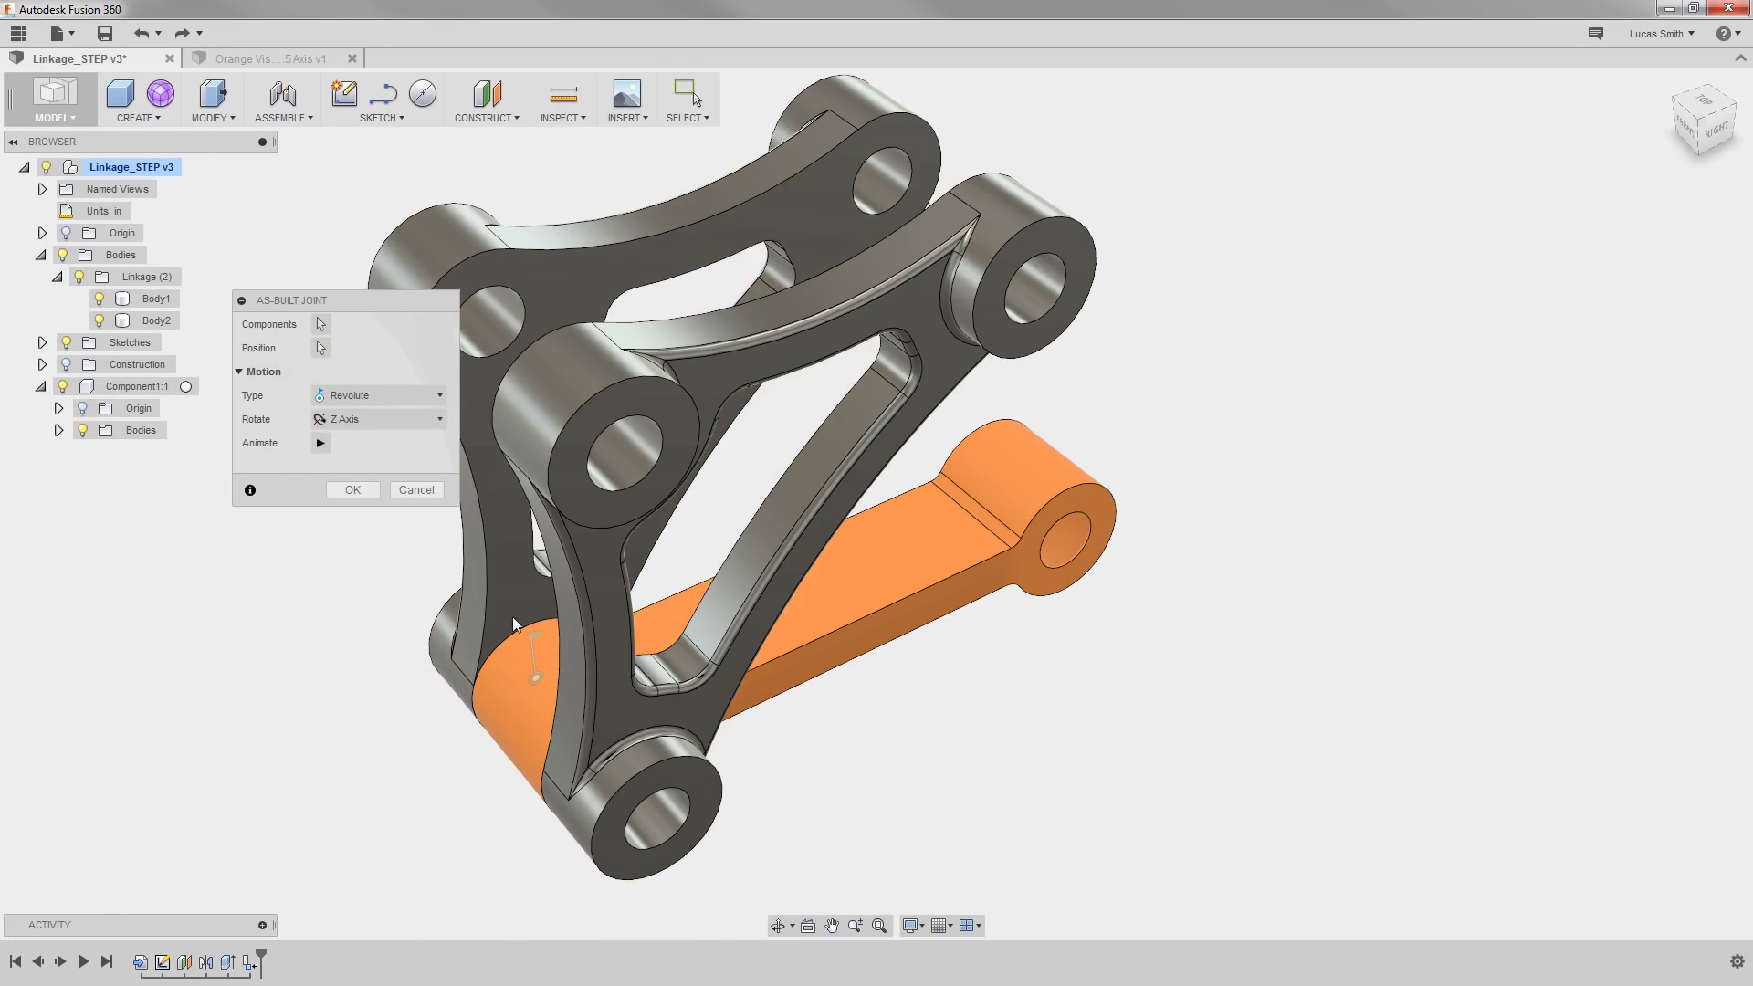
click(352, 490)
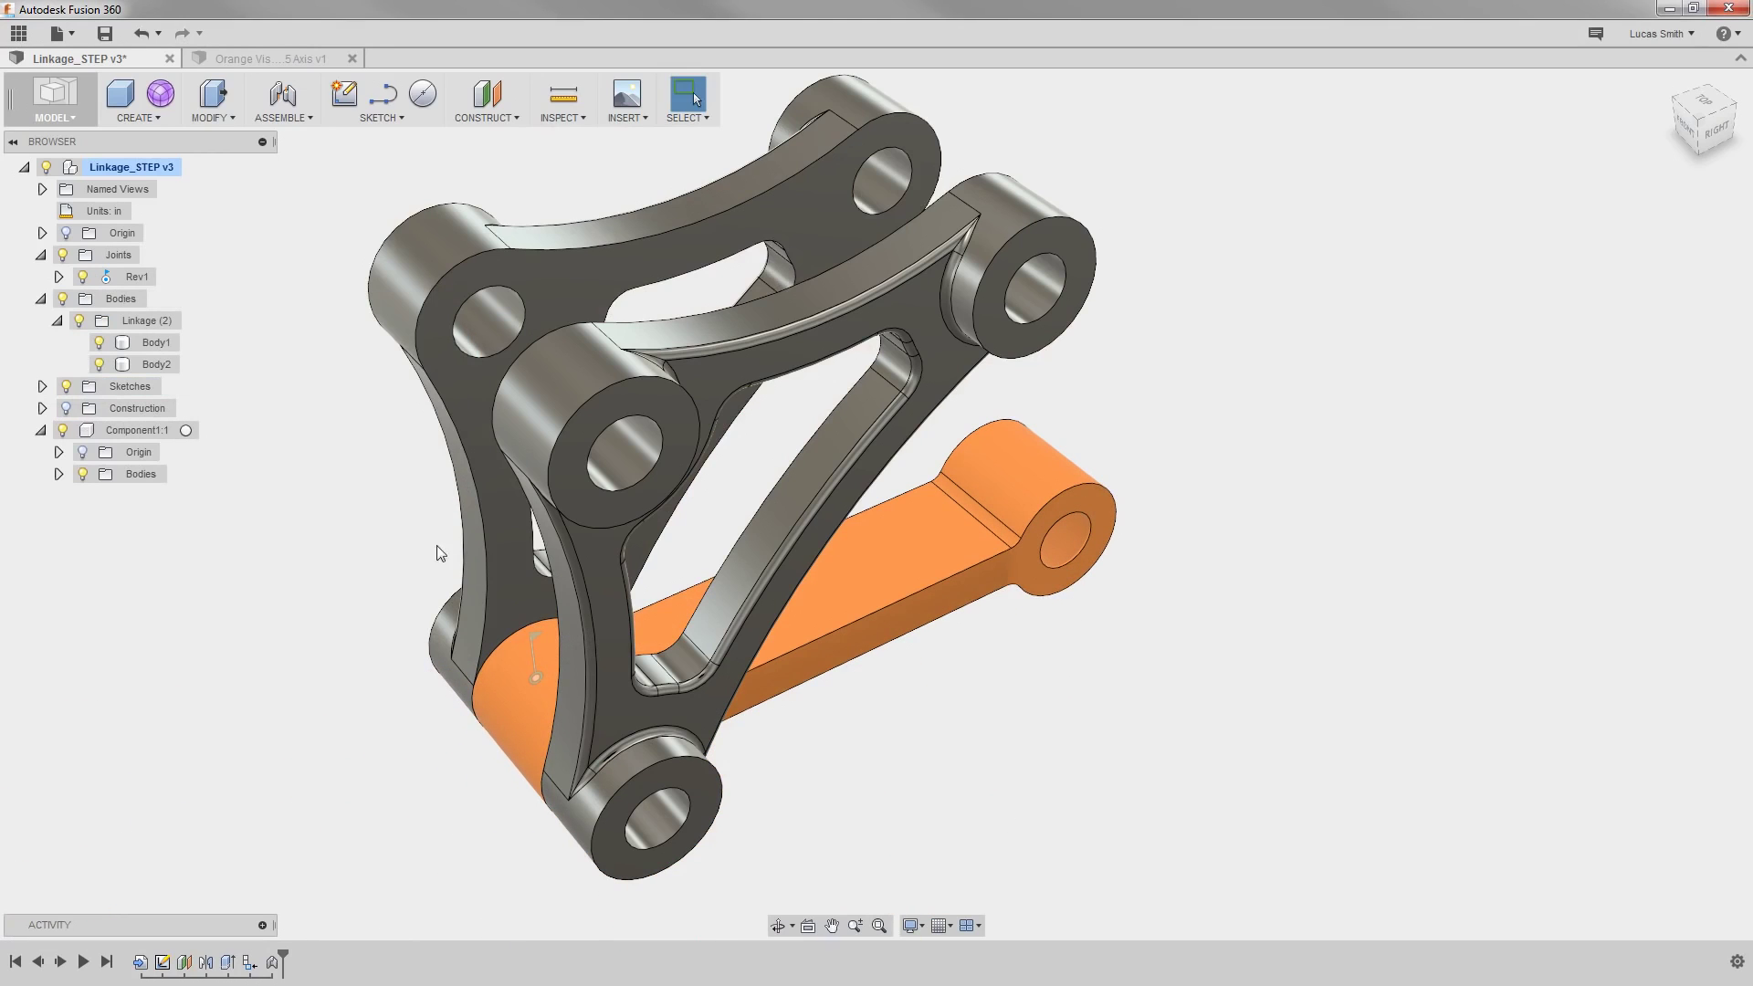
drag(851, 582, 962, 561)
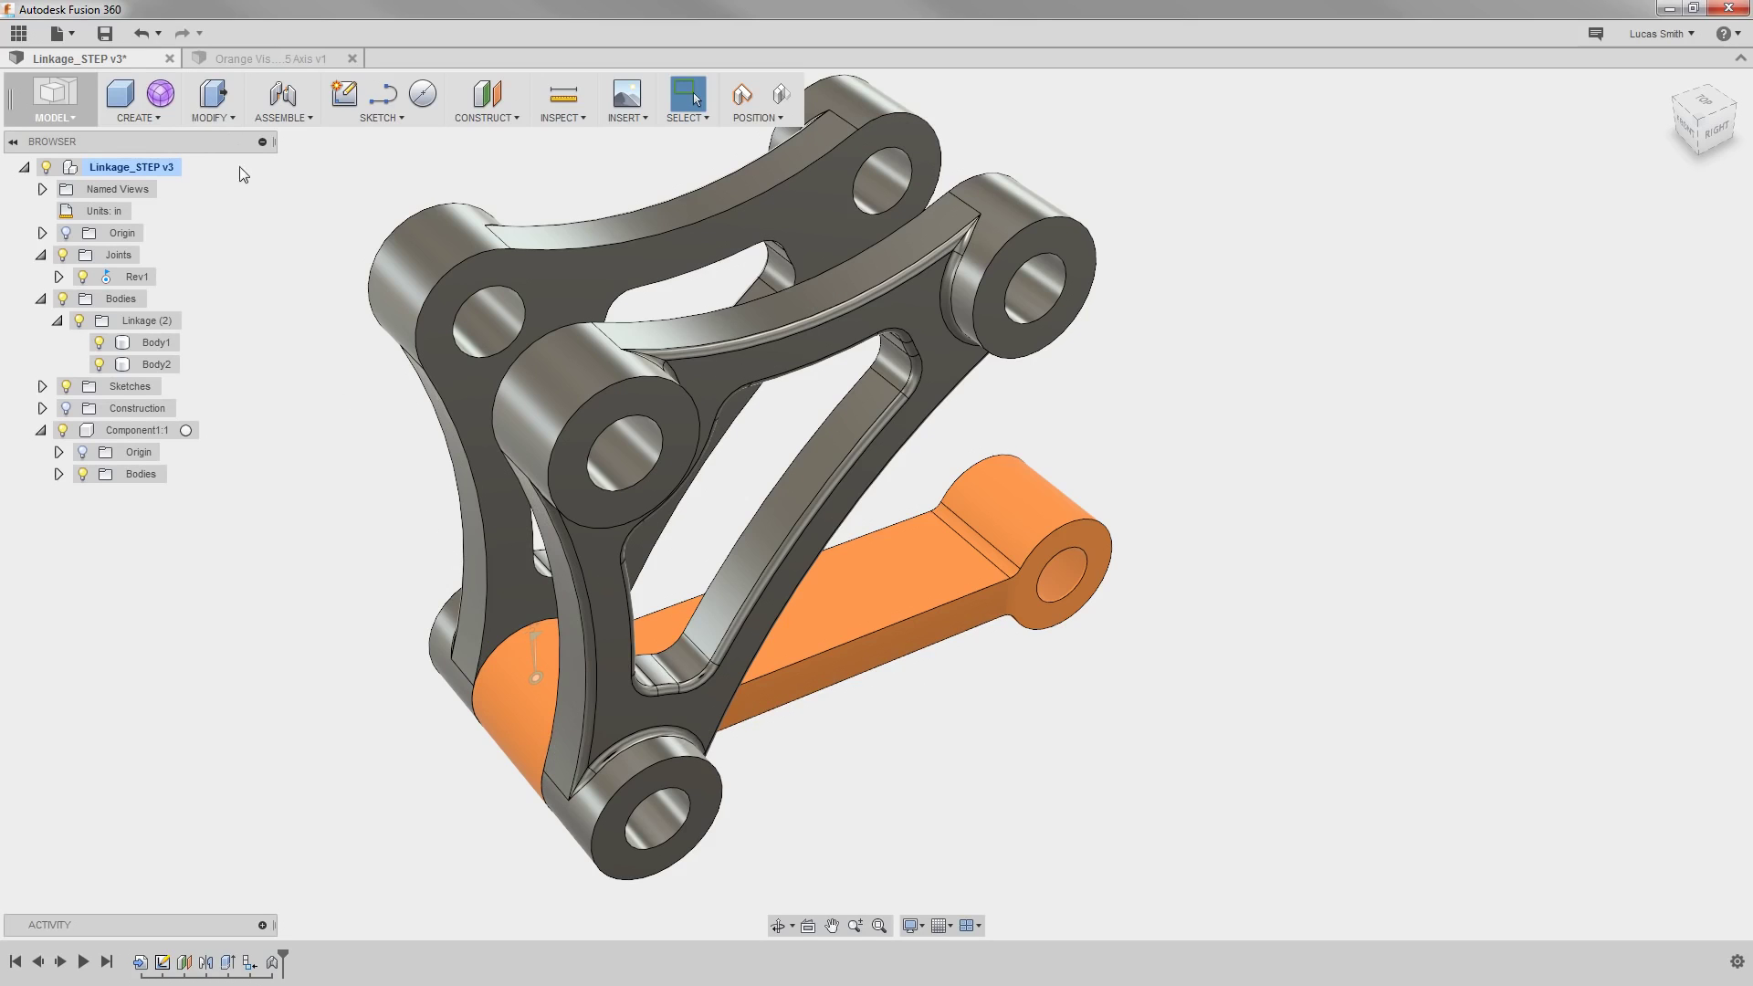
Start a 0.05 in fillet on the orange arm's lower and upper outline edges.
click(225, 119)
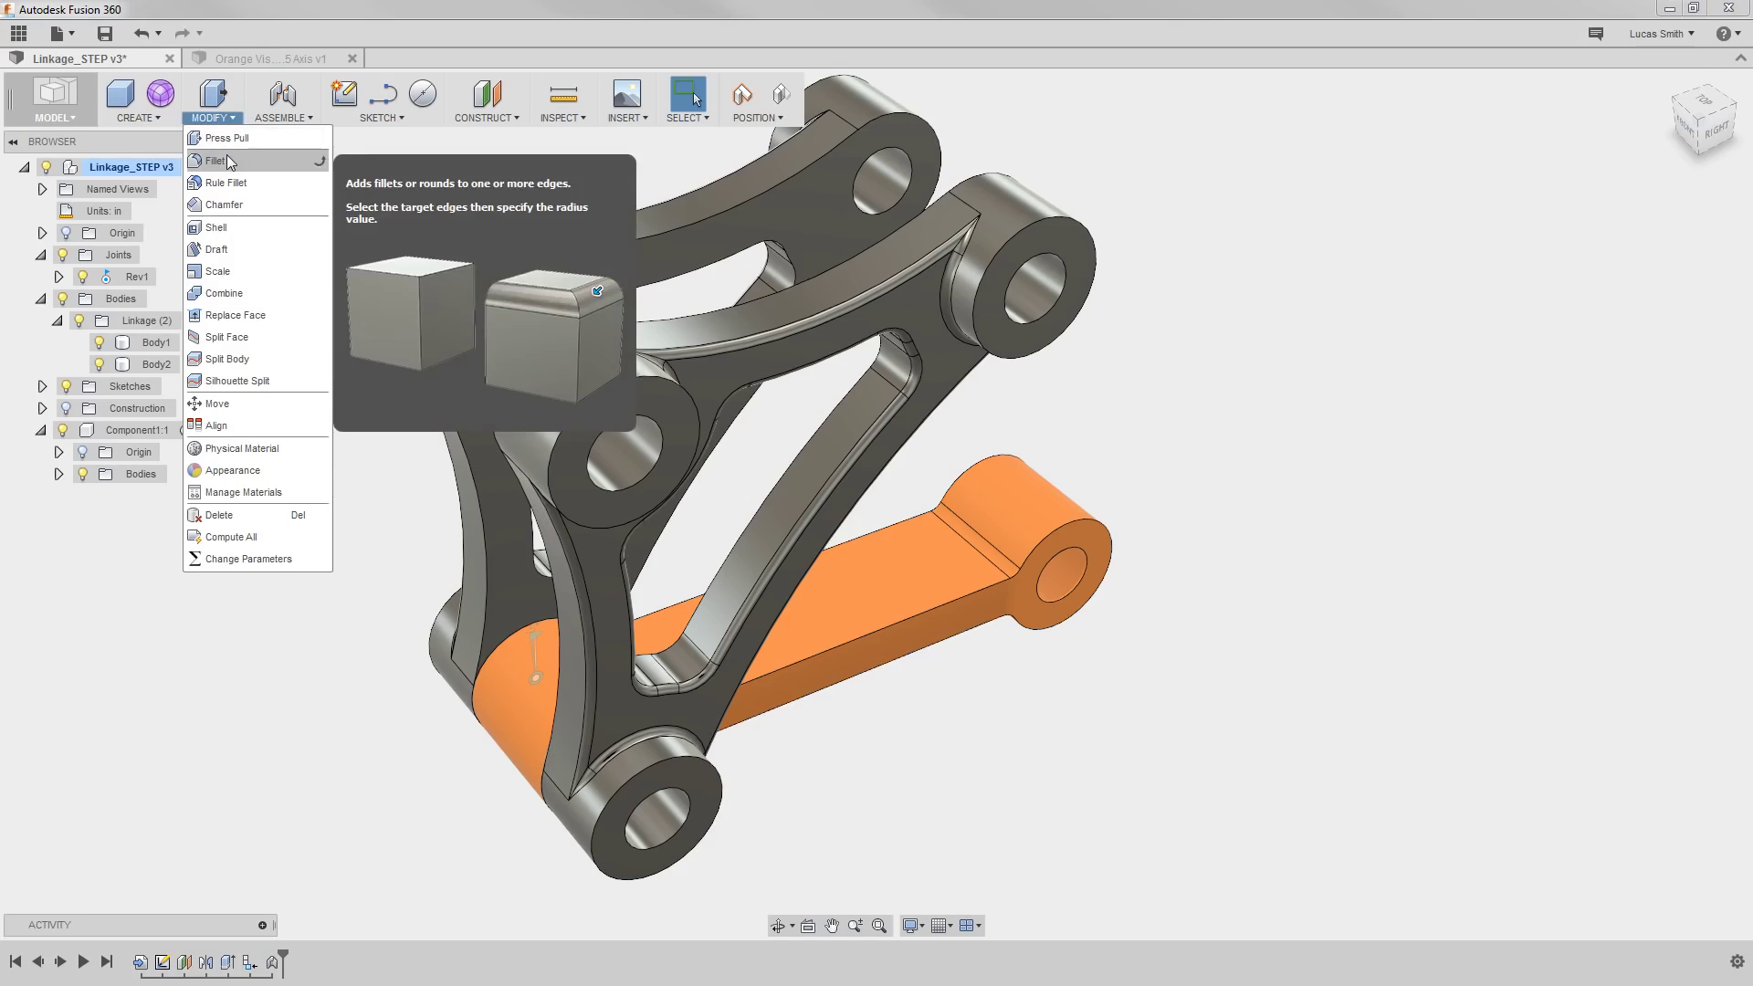
click(227, 159)
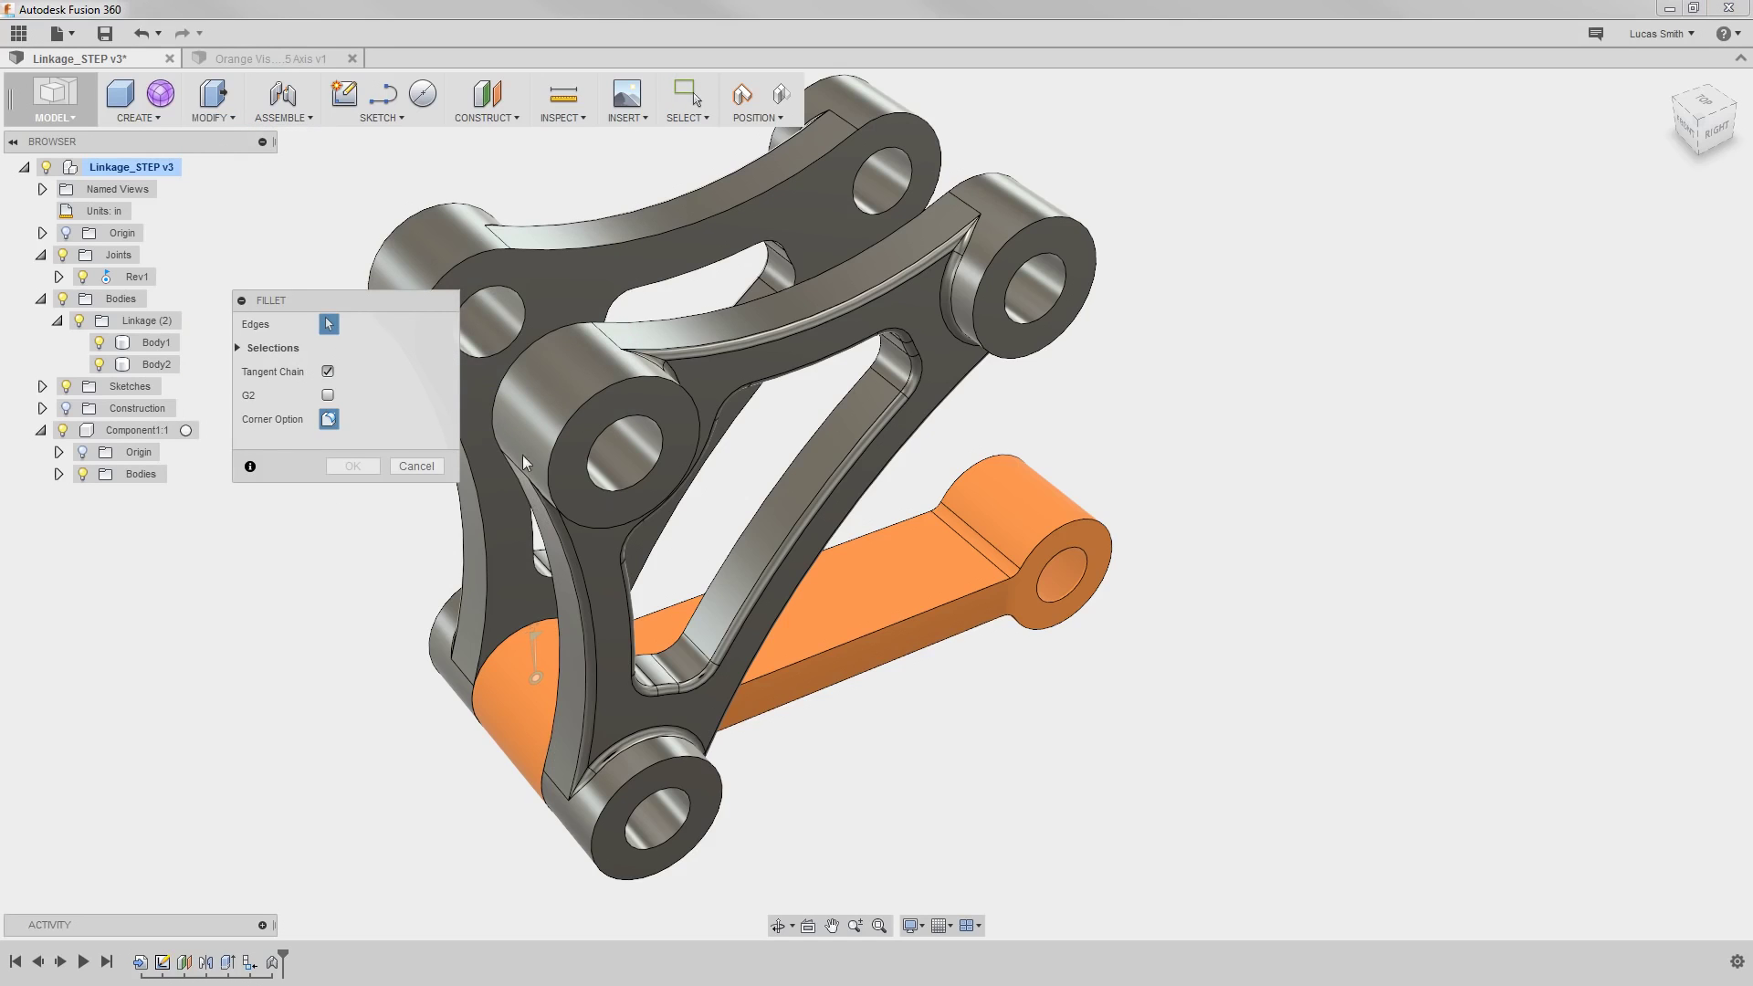
click(896, 617)
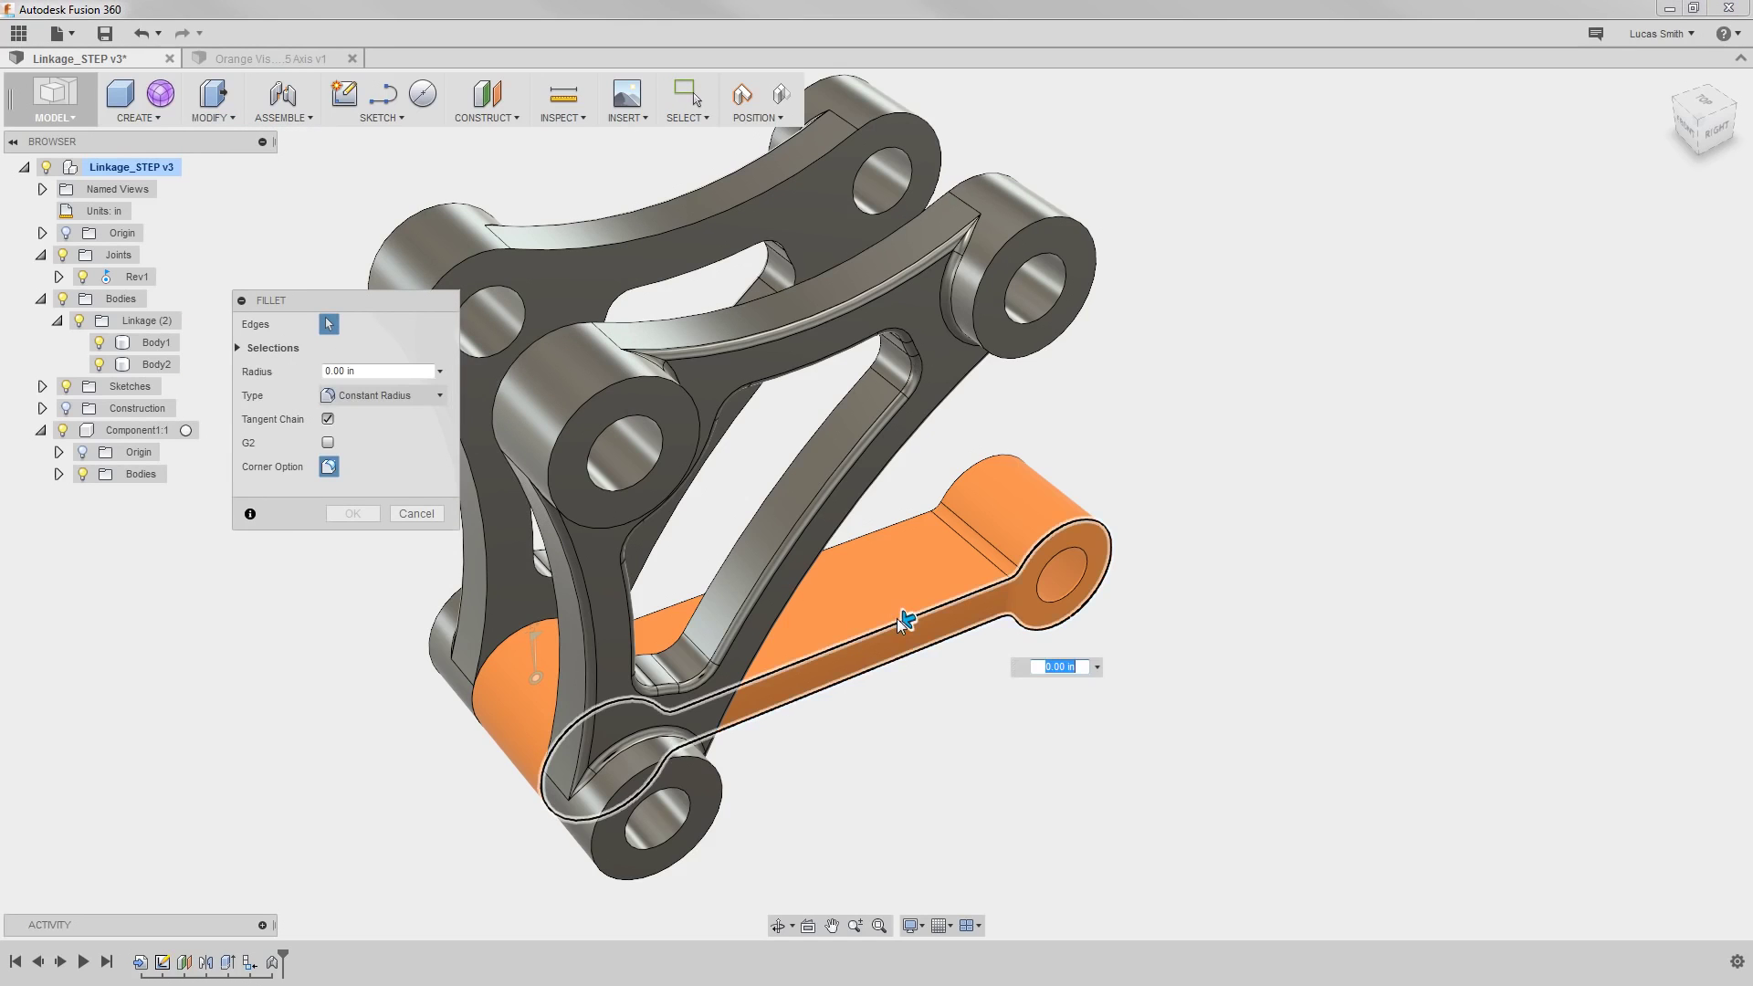
click(870, 529)
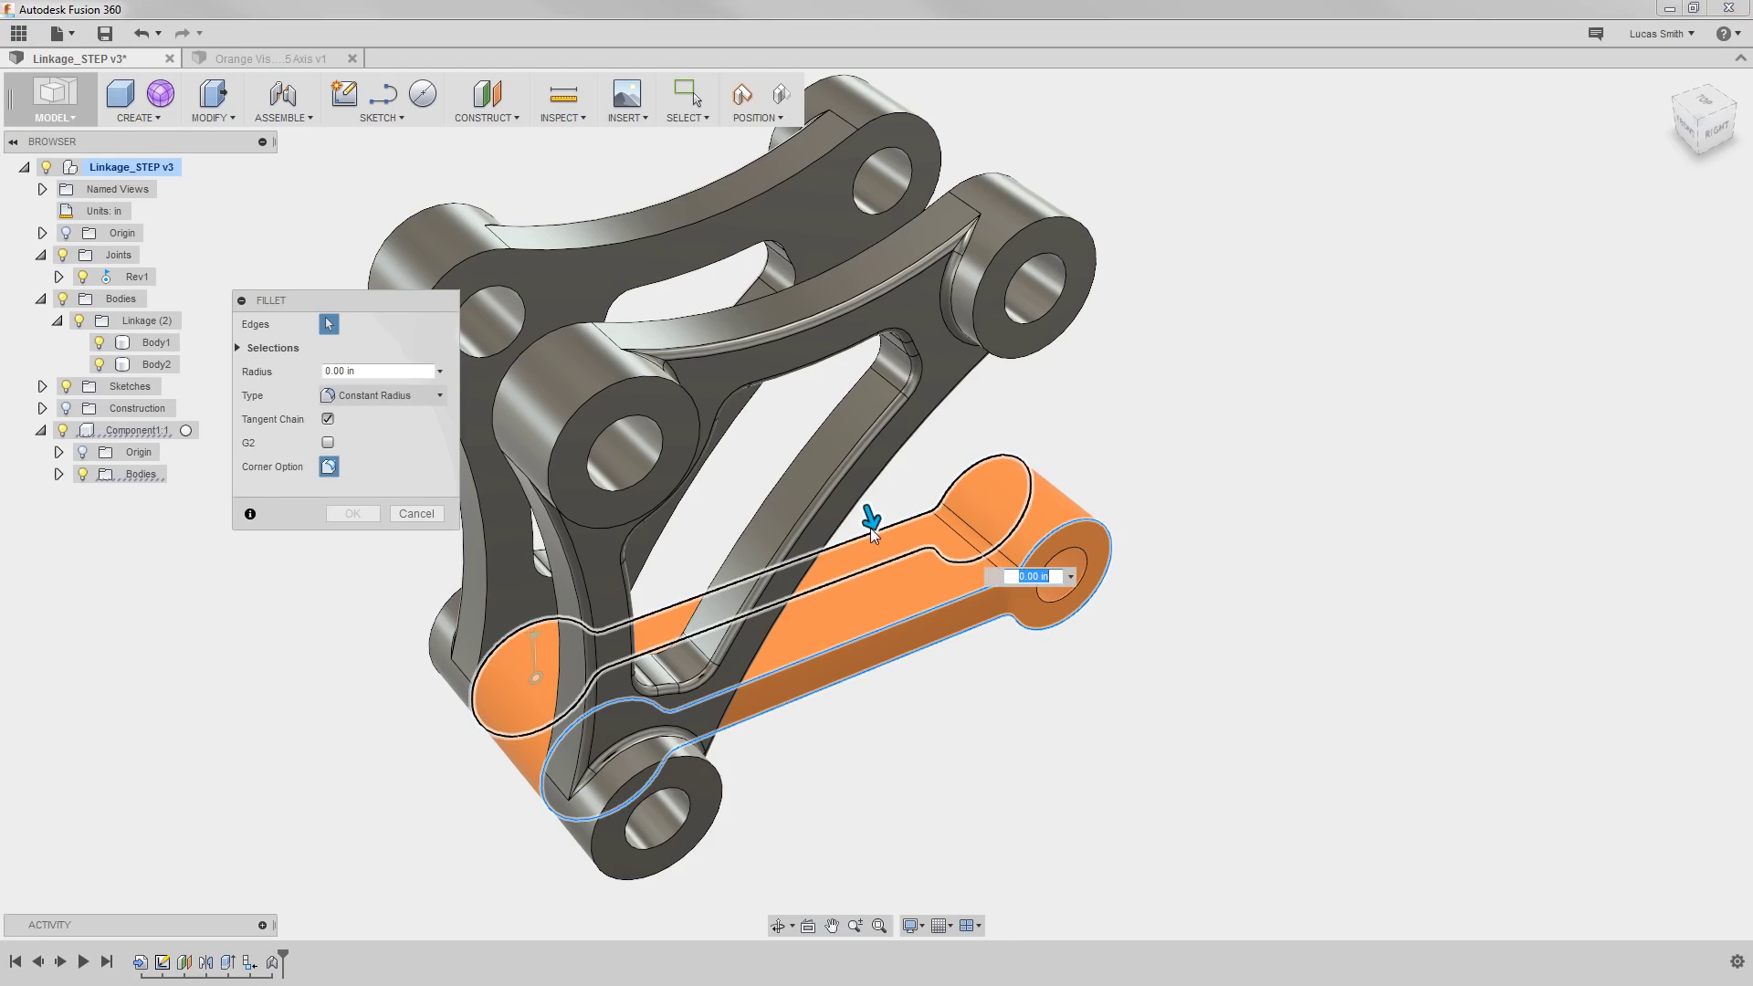
text(.05)
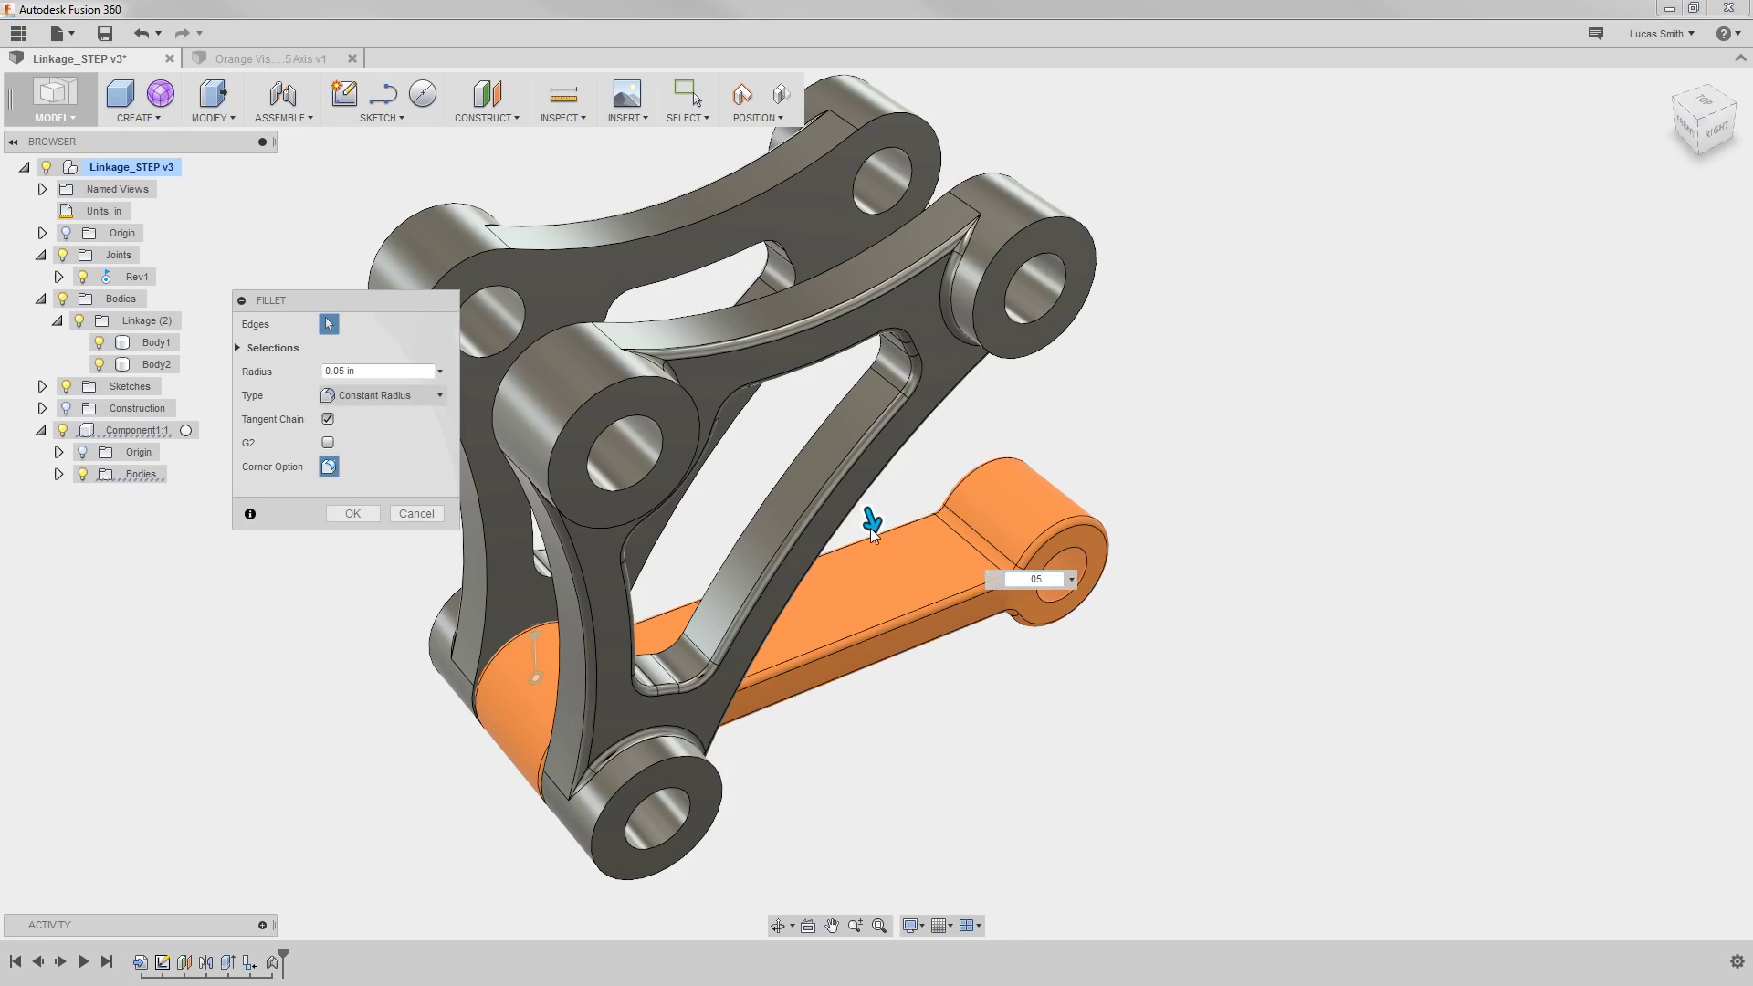
Add the six linkage boss rim edges to the 0.05 in fillet and apply it.
click(1006, 355)
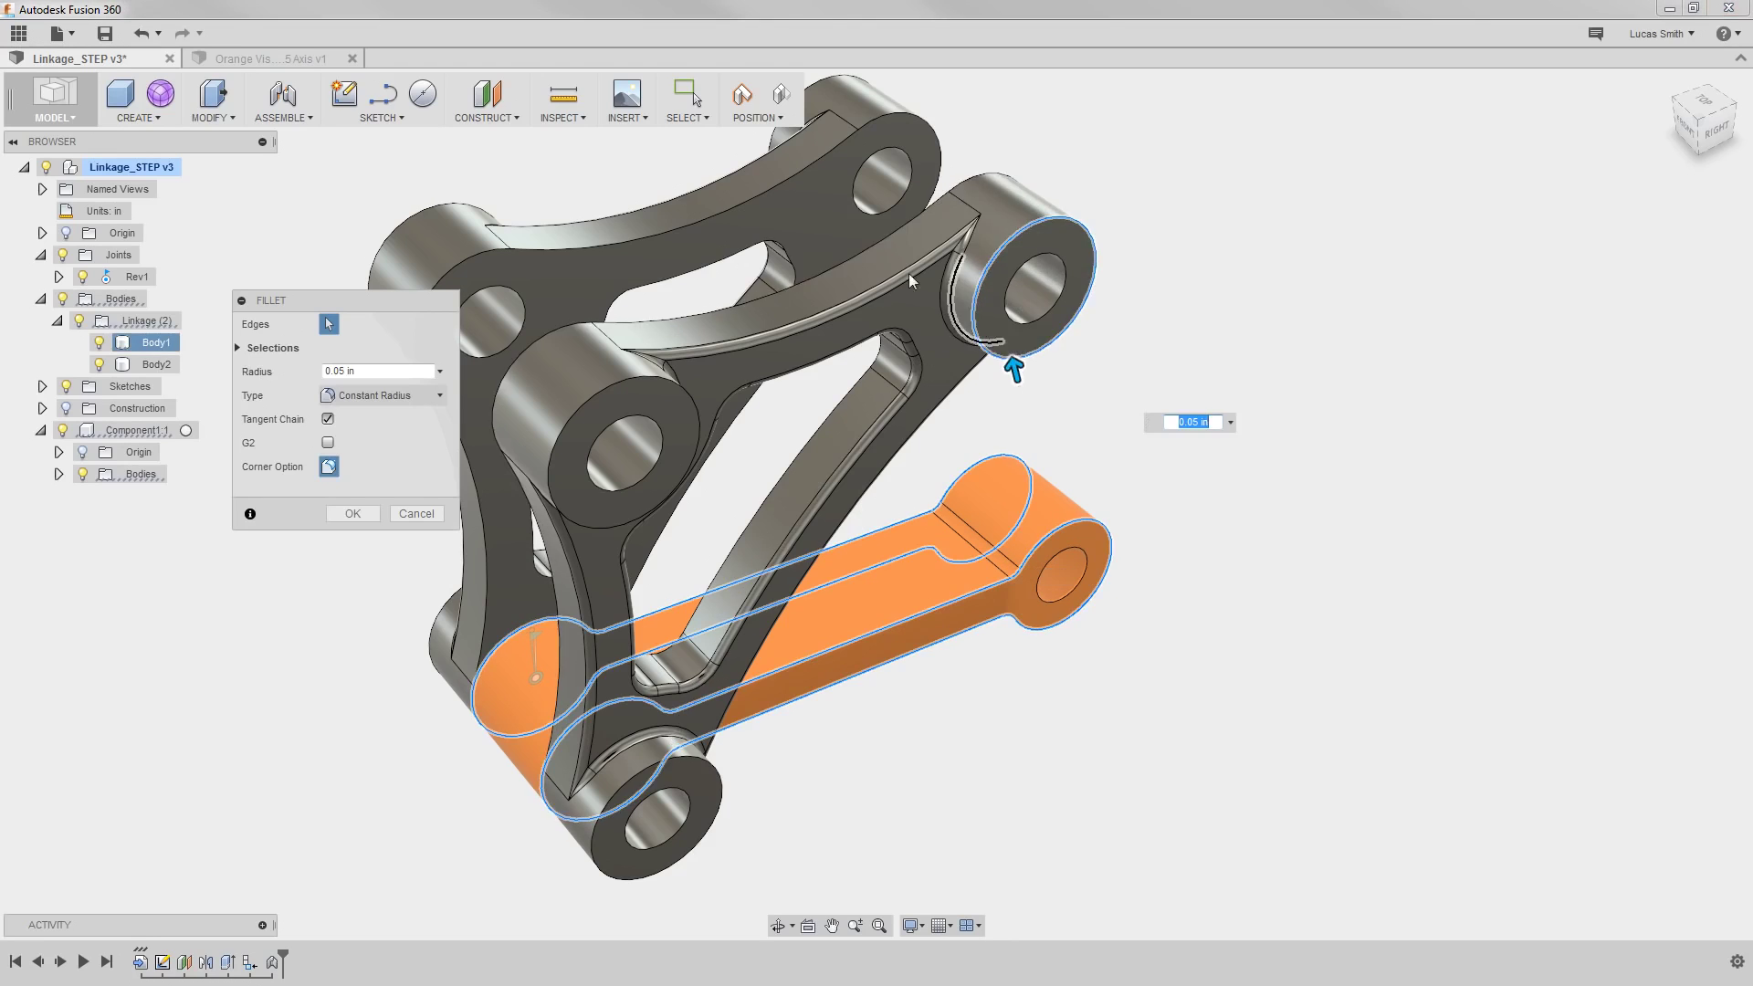
click(819, 82)
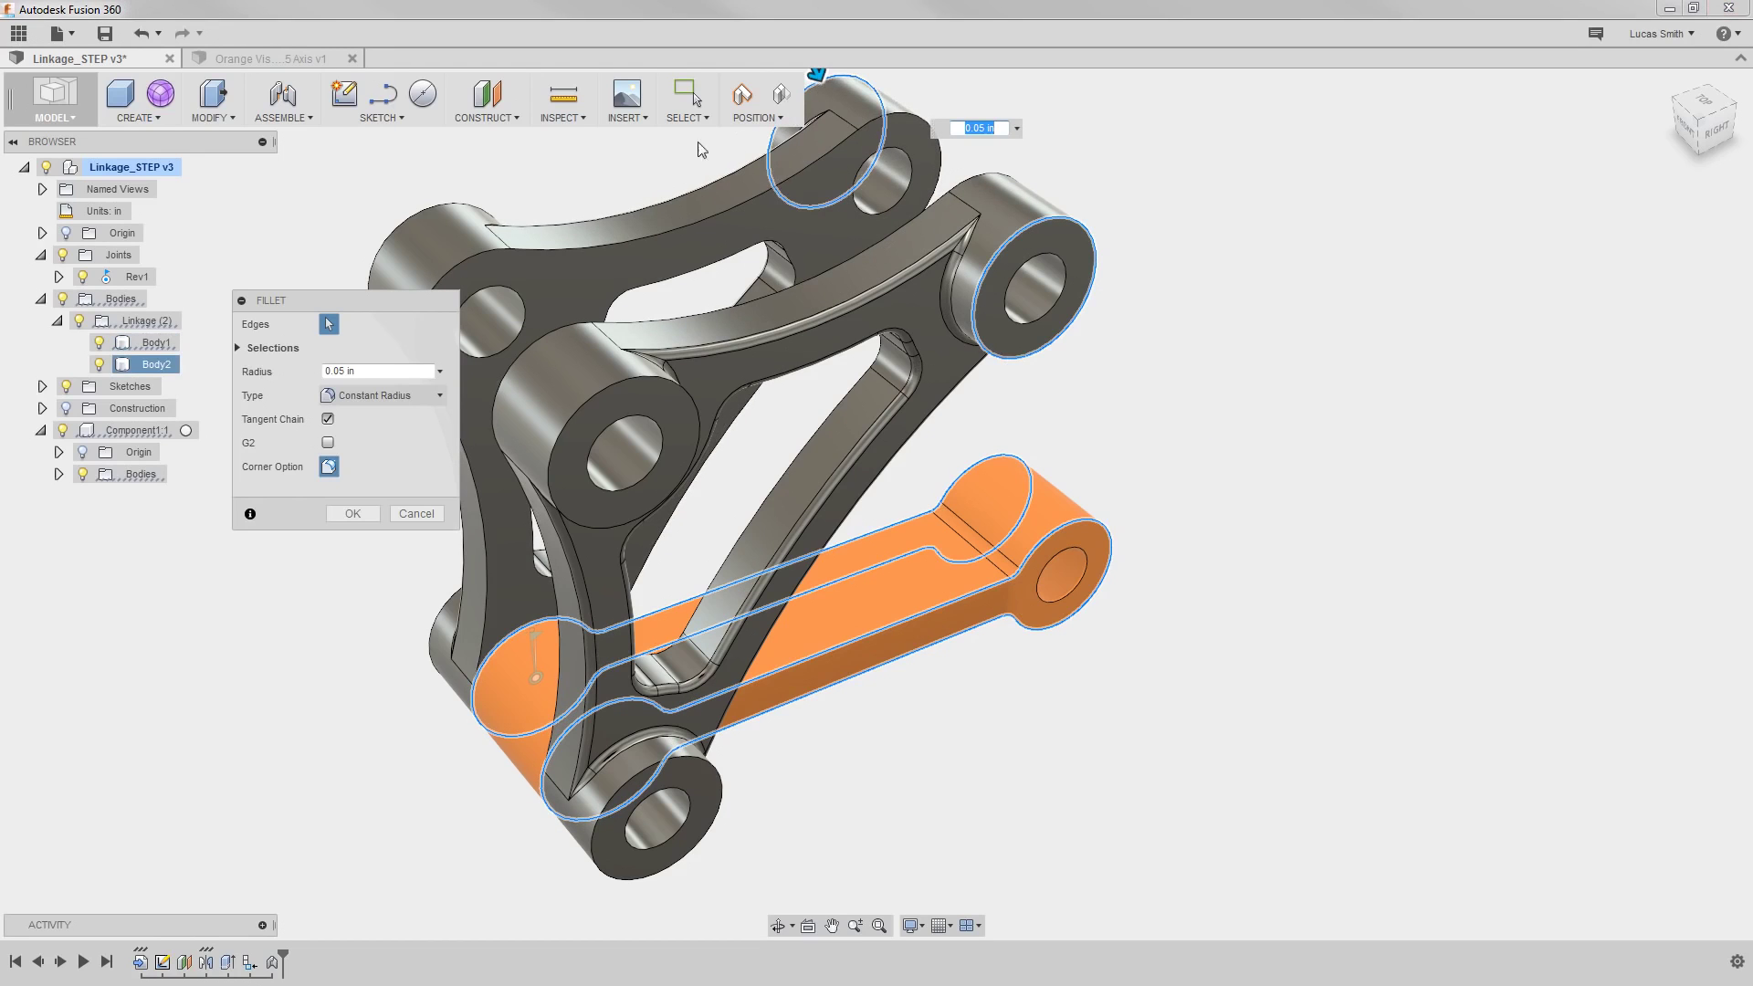
click(459, 212)
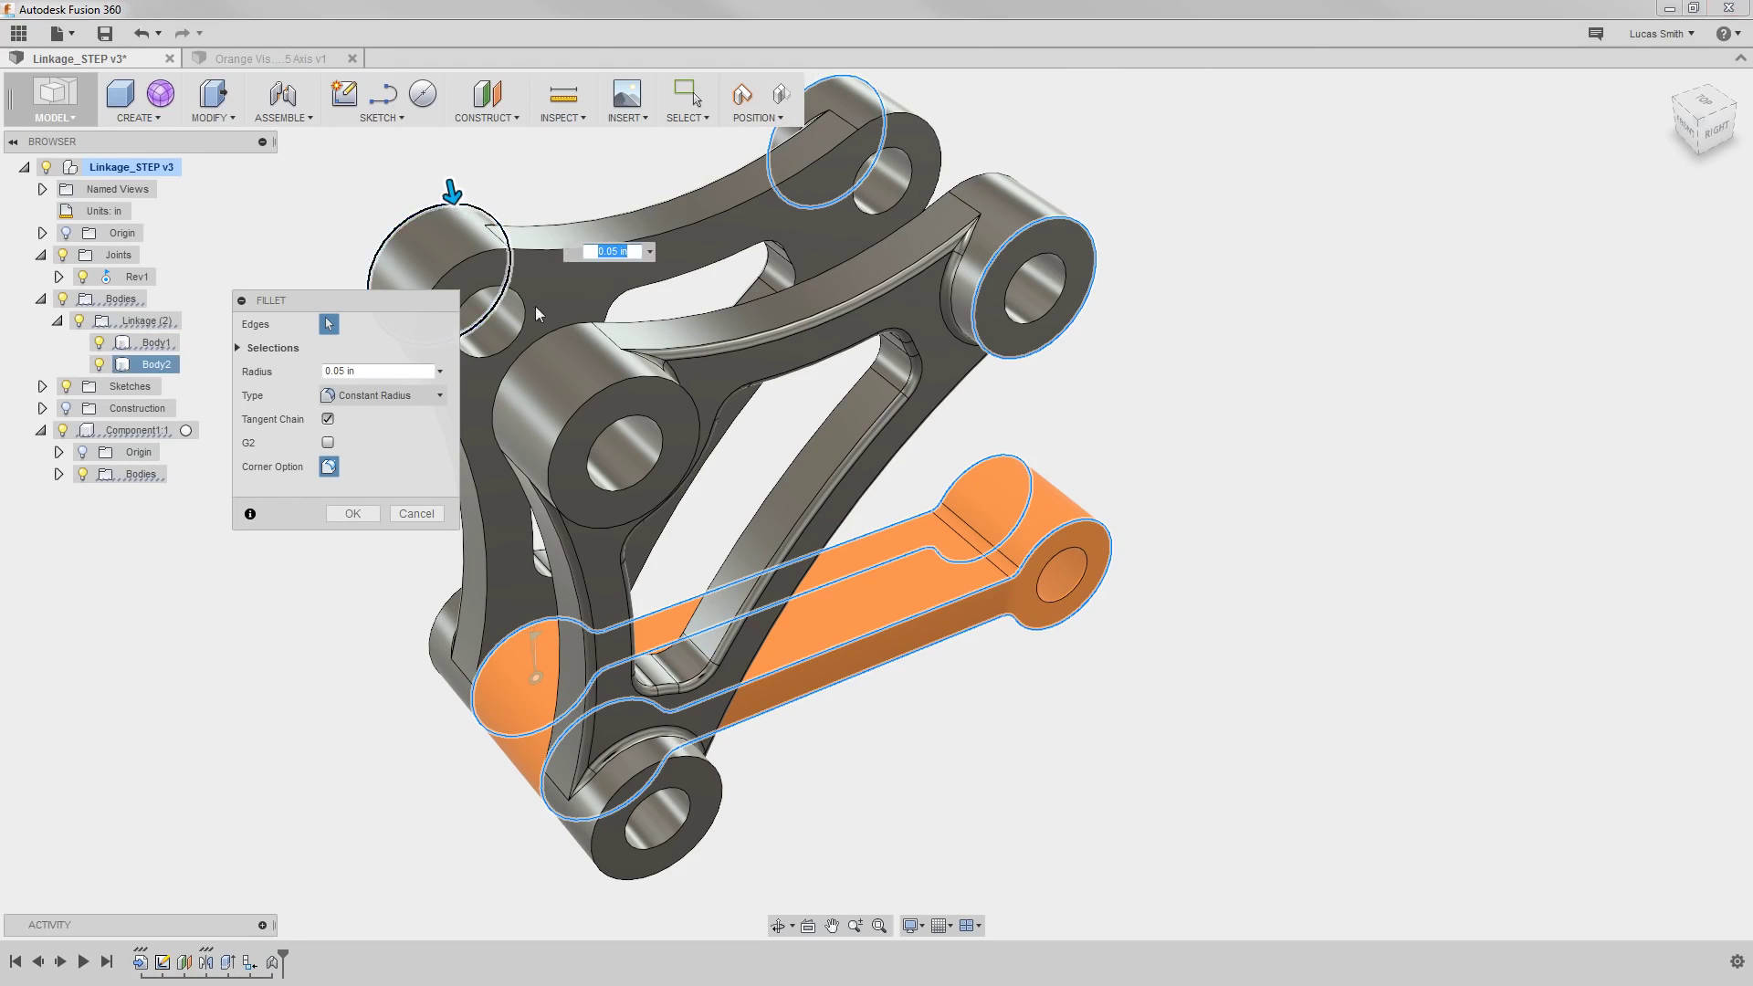
click(599, 397)
click(551, 610)
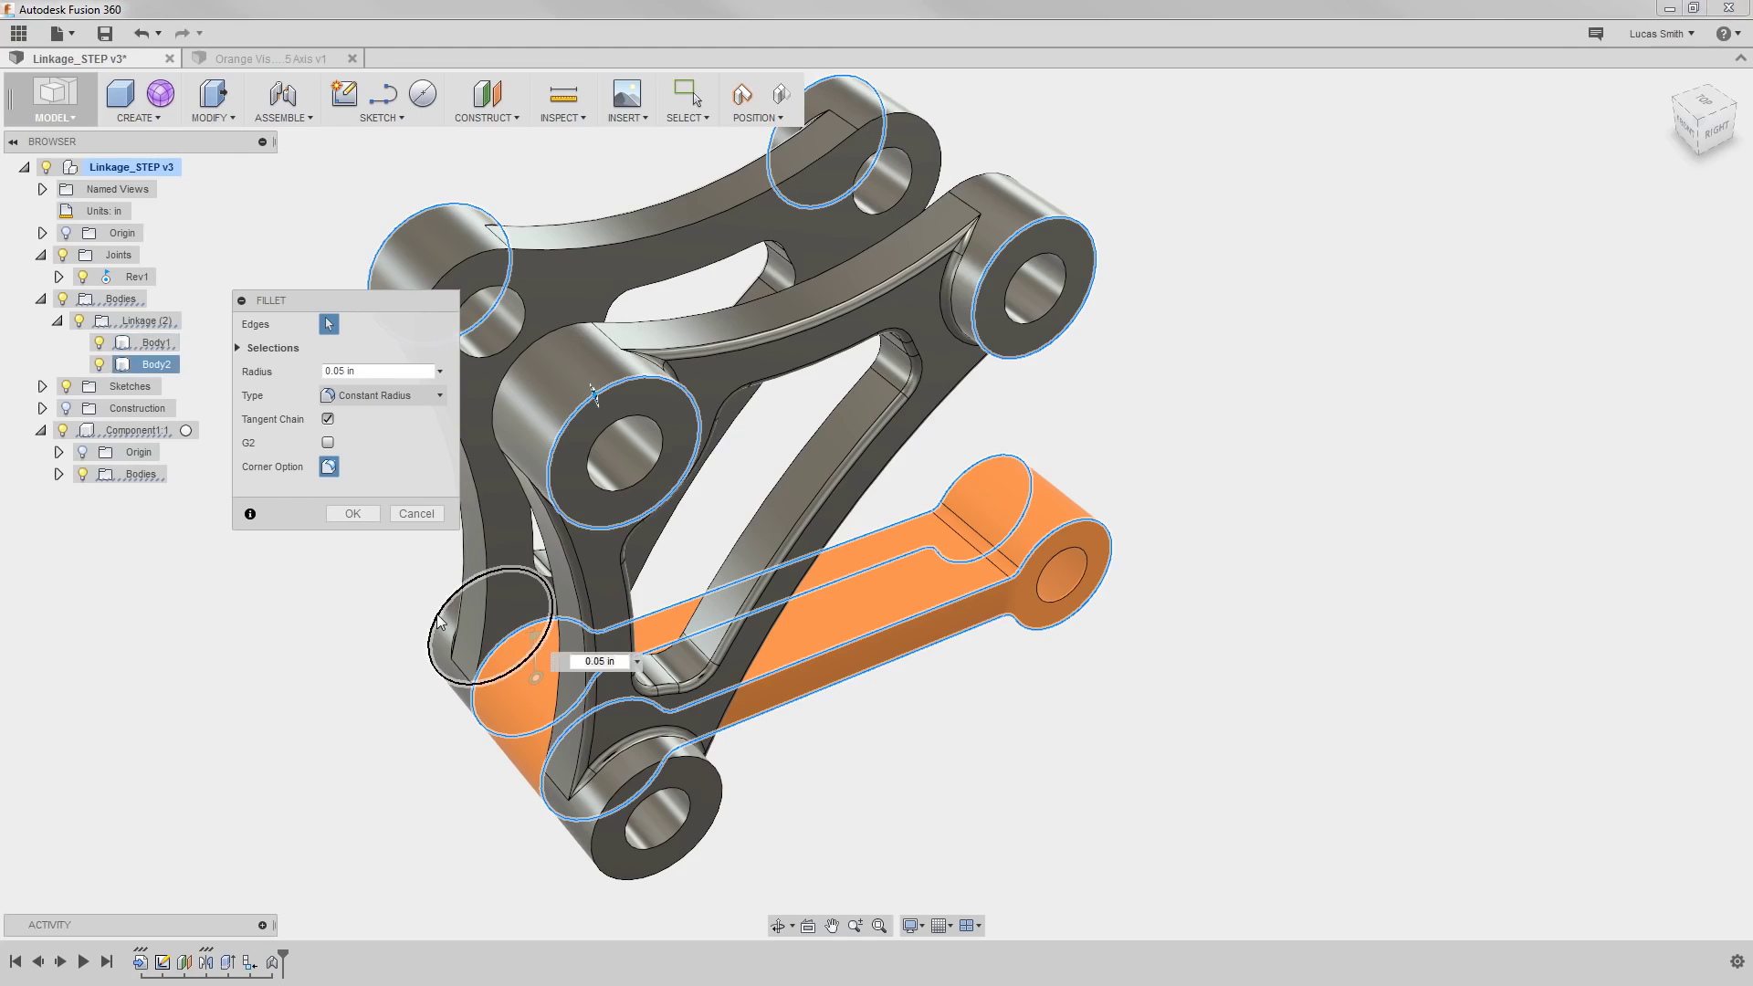
click(599, 875)
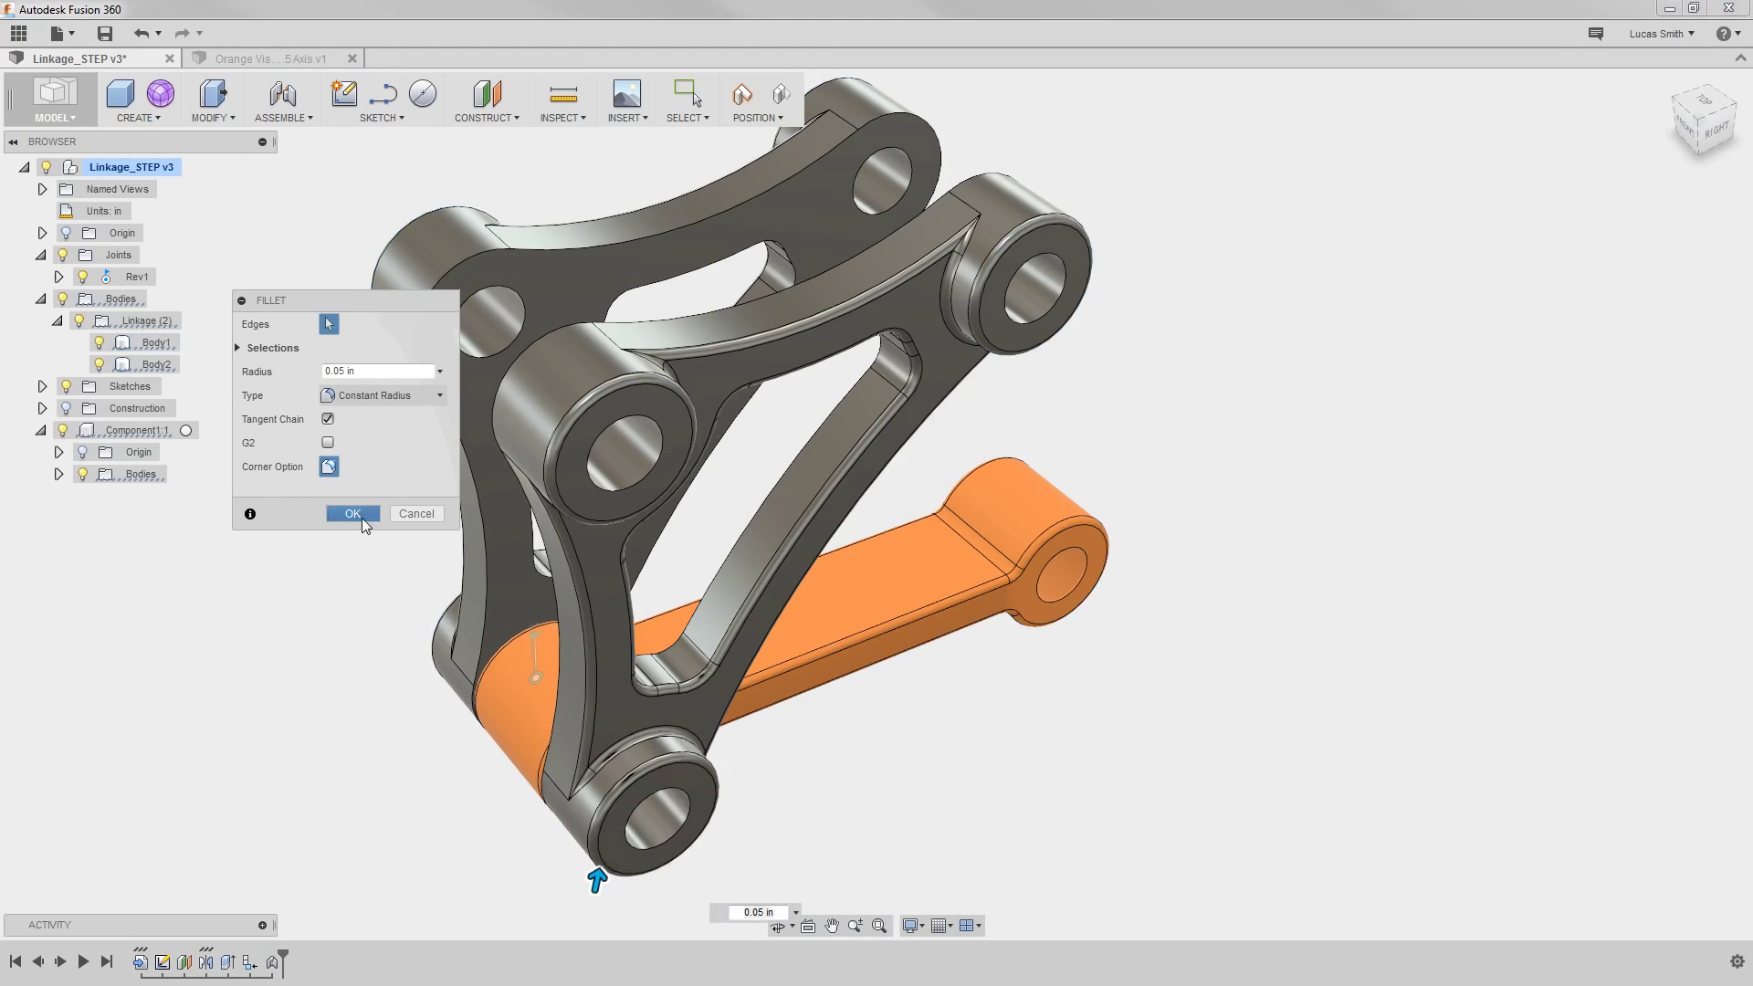
click(361, 517)
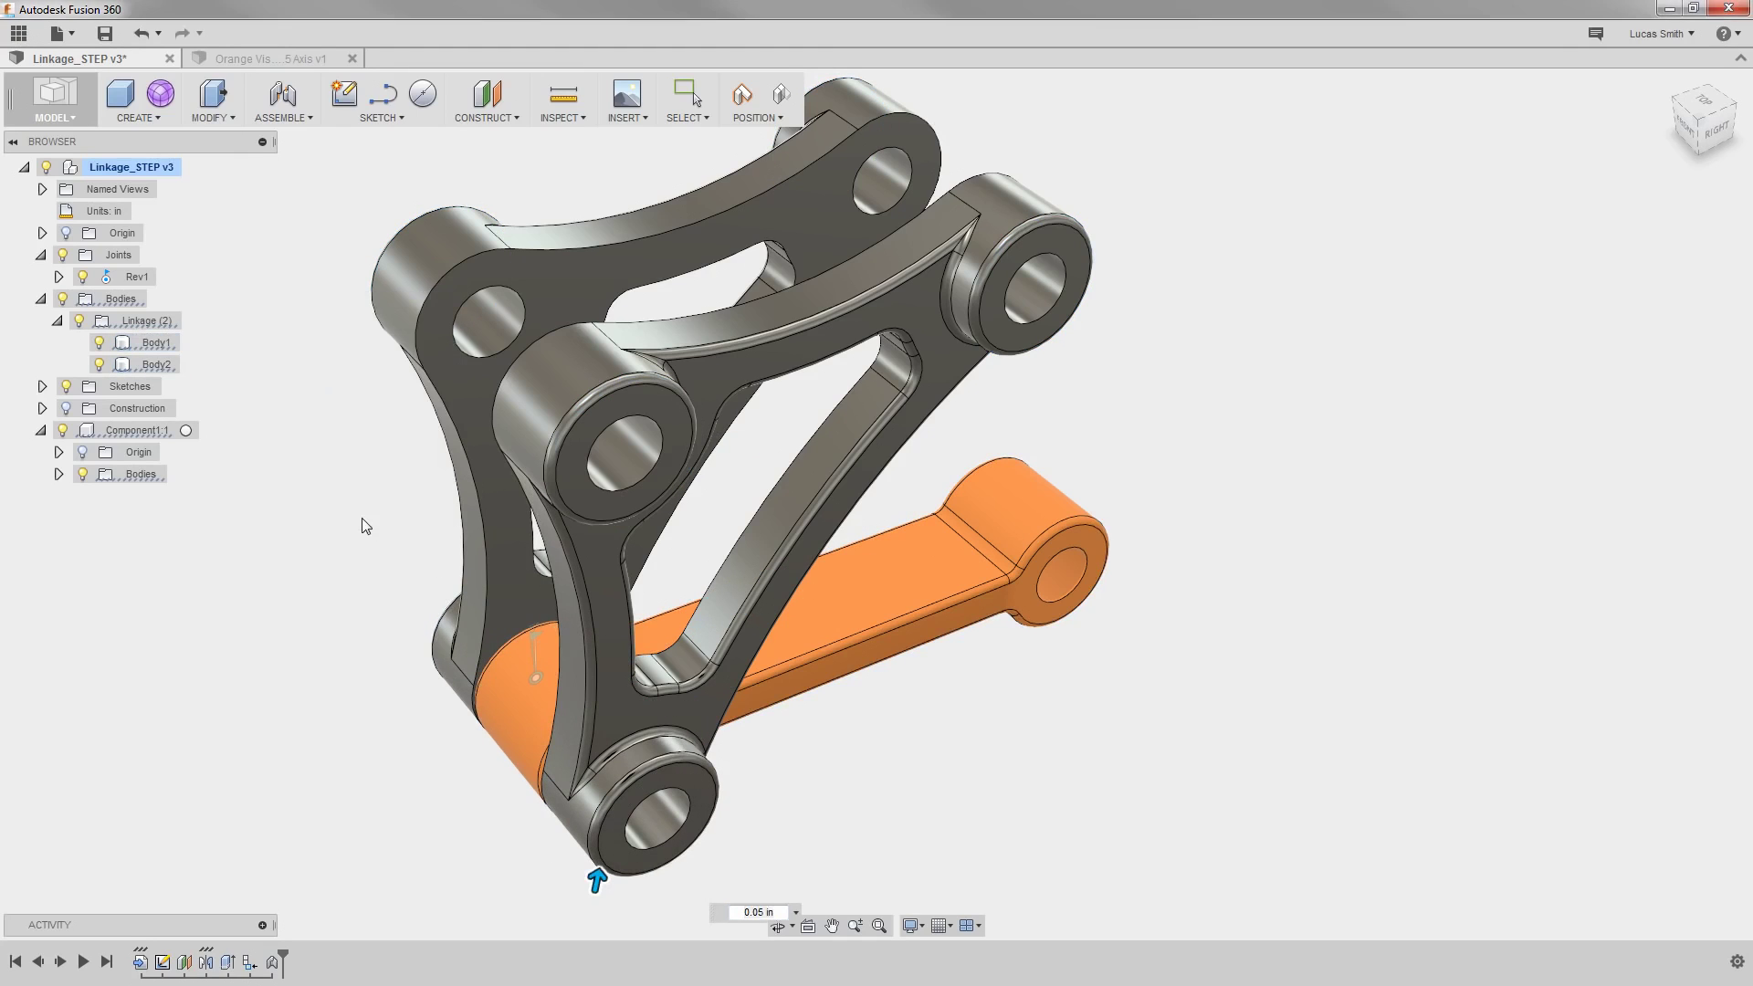
Save the design as version 4 with the description 'Added dogbone'.
click(115, 34)
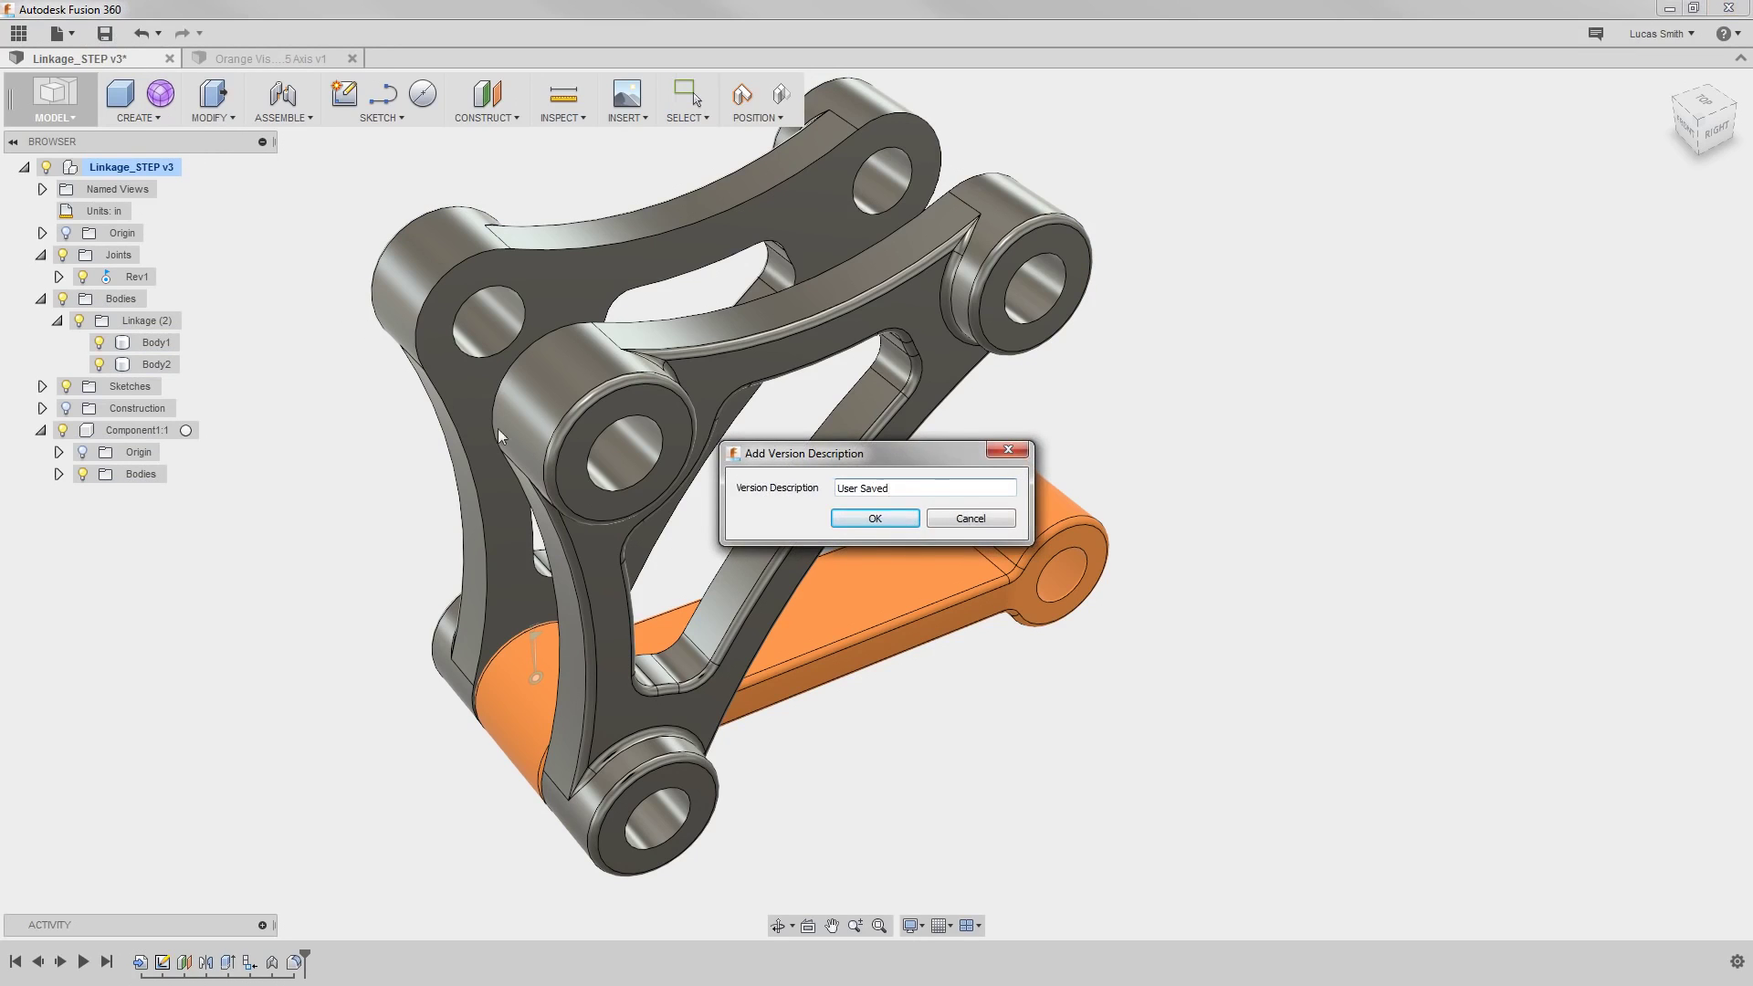
triple_click(940, 490)
text(Added dogbone)
click(849, 520)
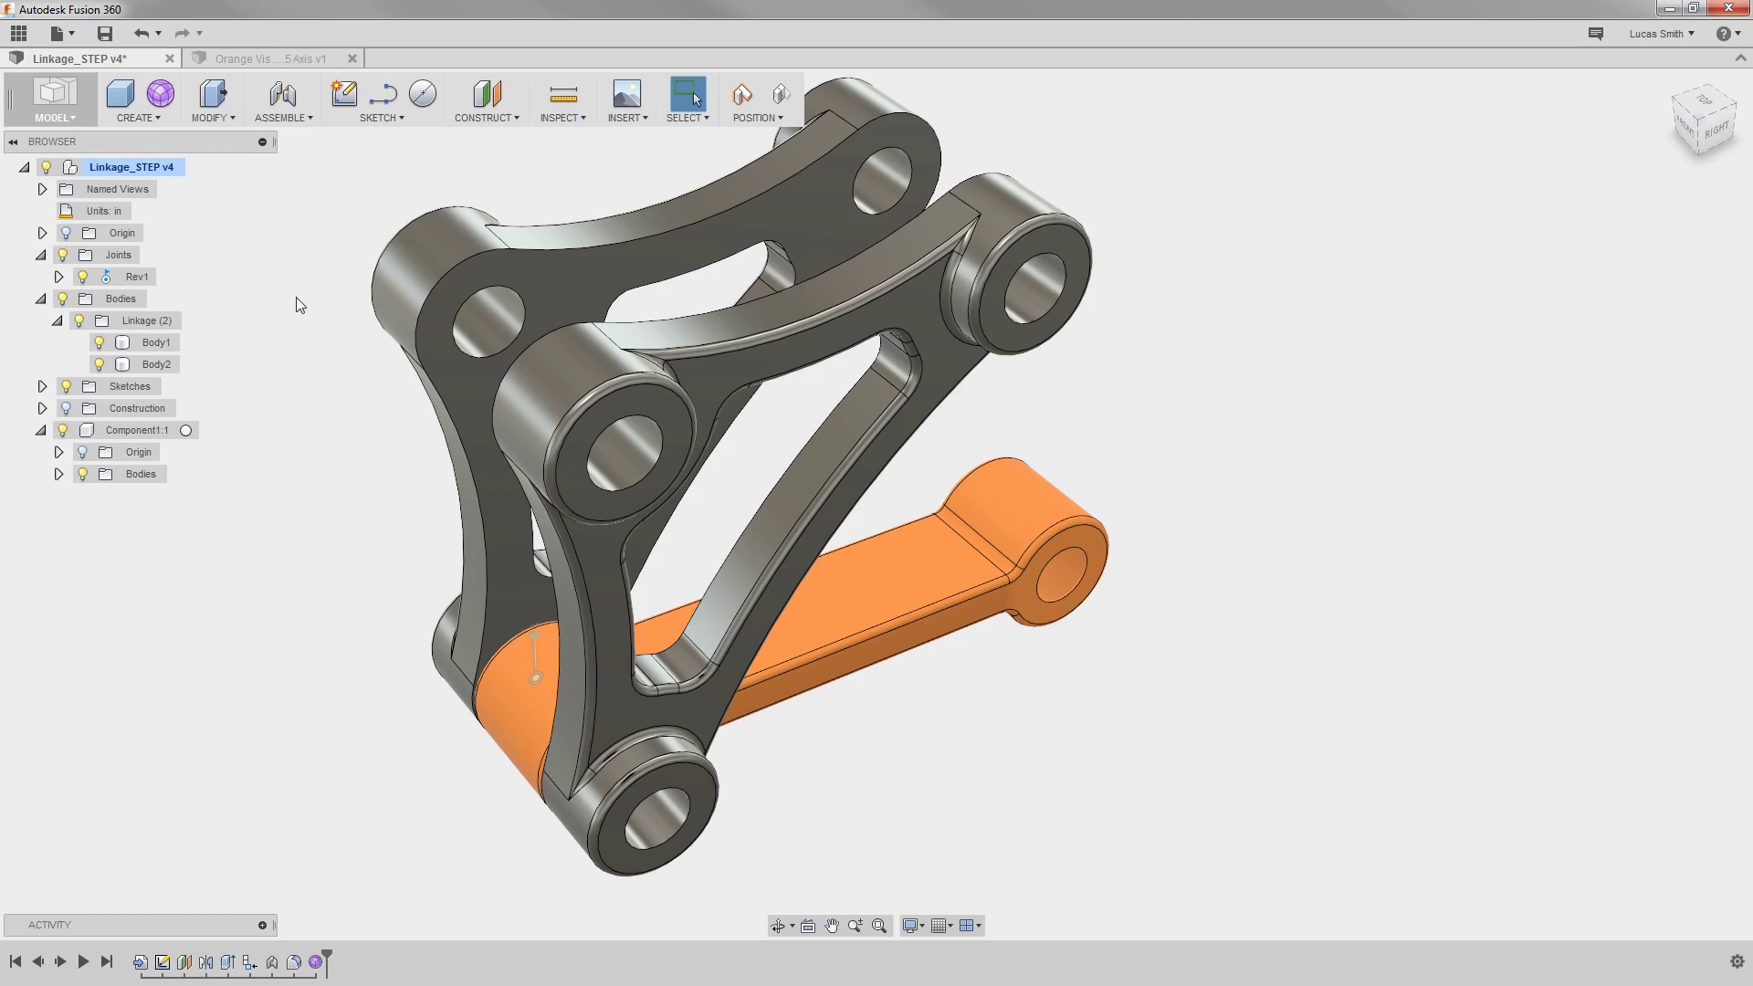
Enter the freeform sculpt environment and browse its create commands.
click(161, 95)
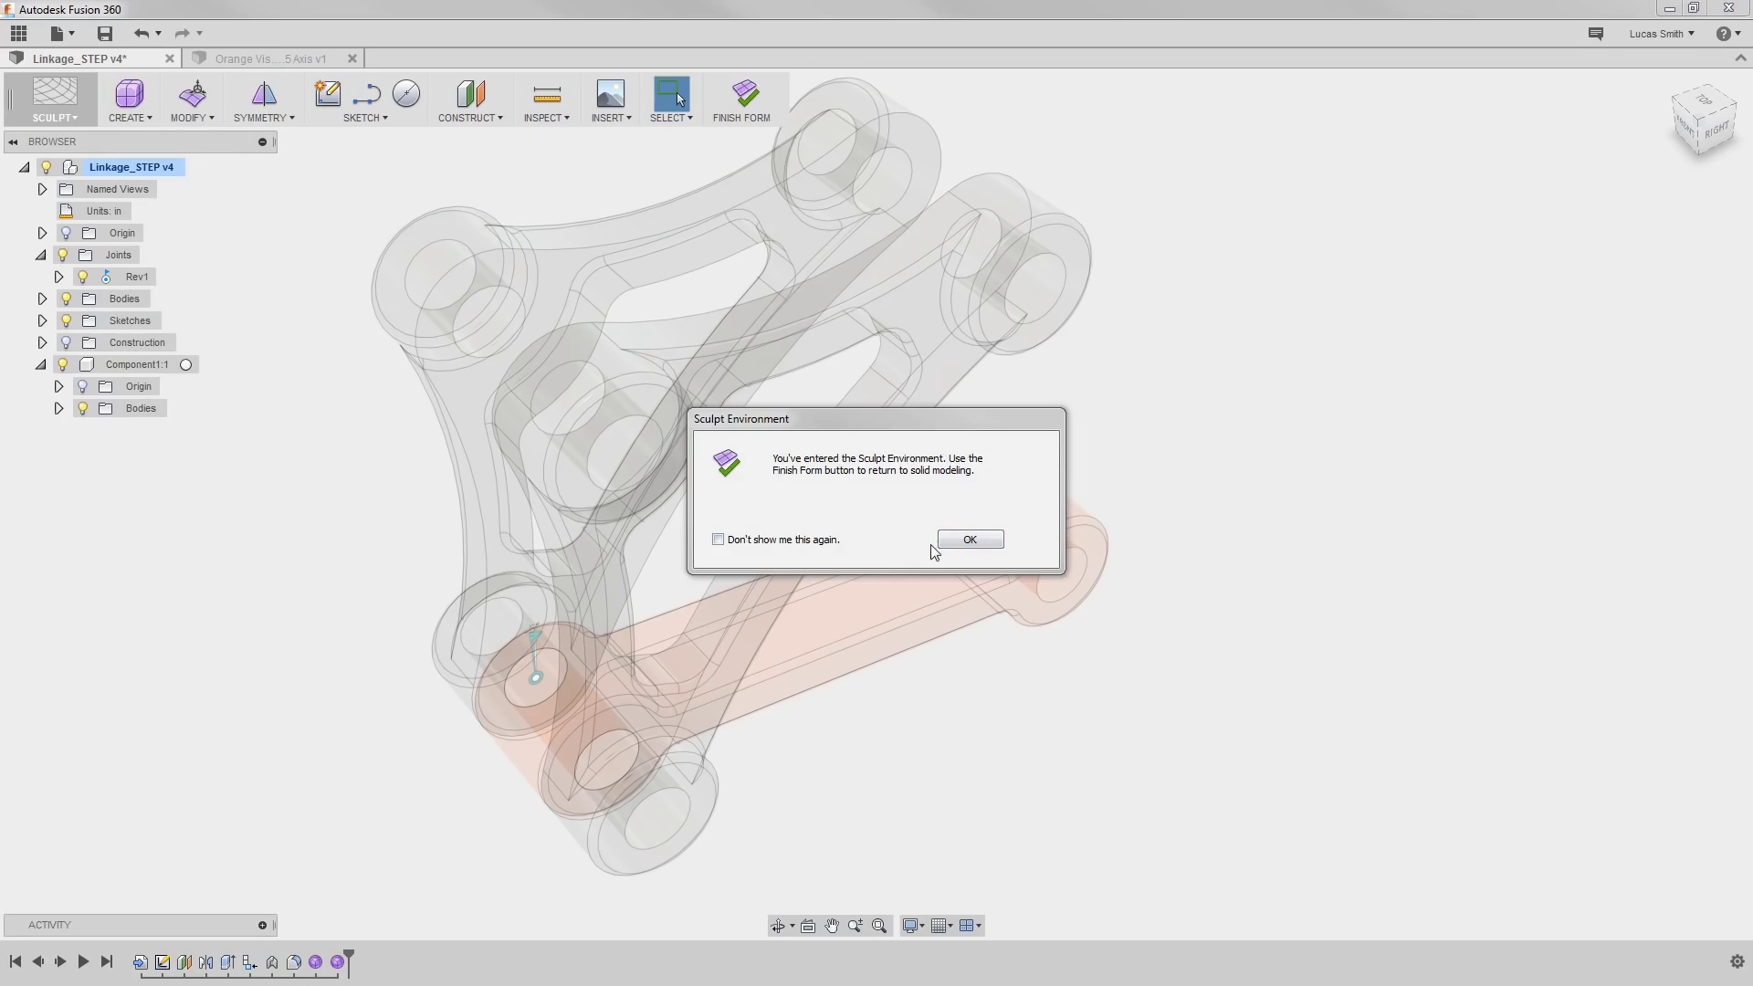
click(965, 540)
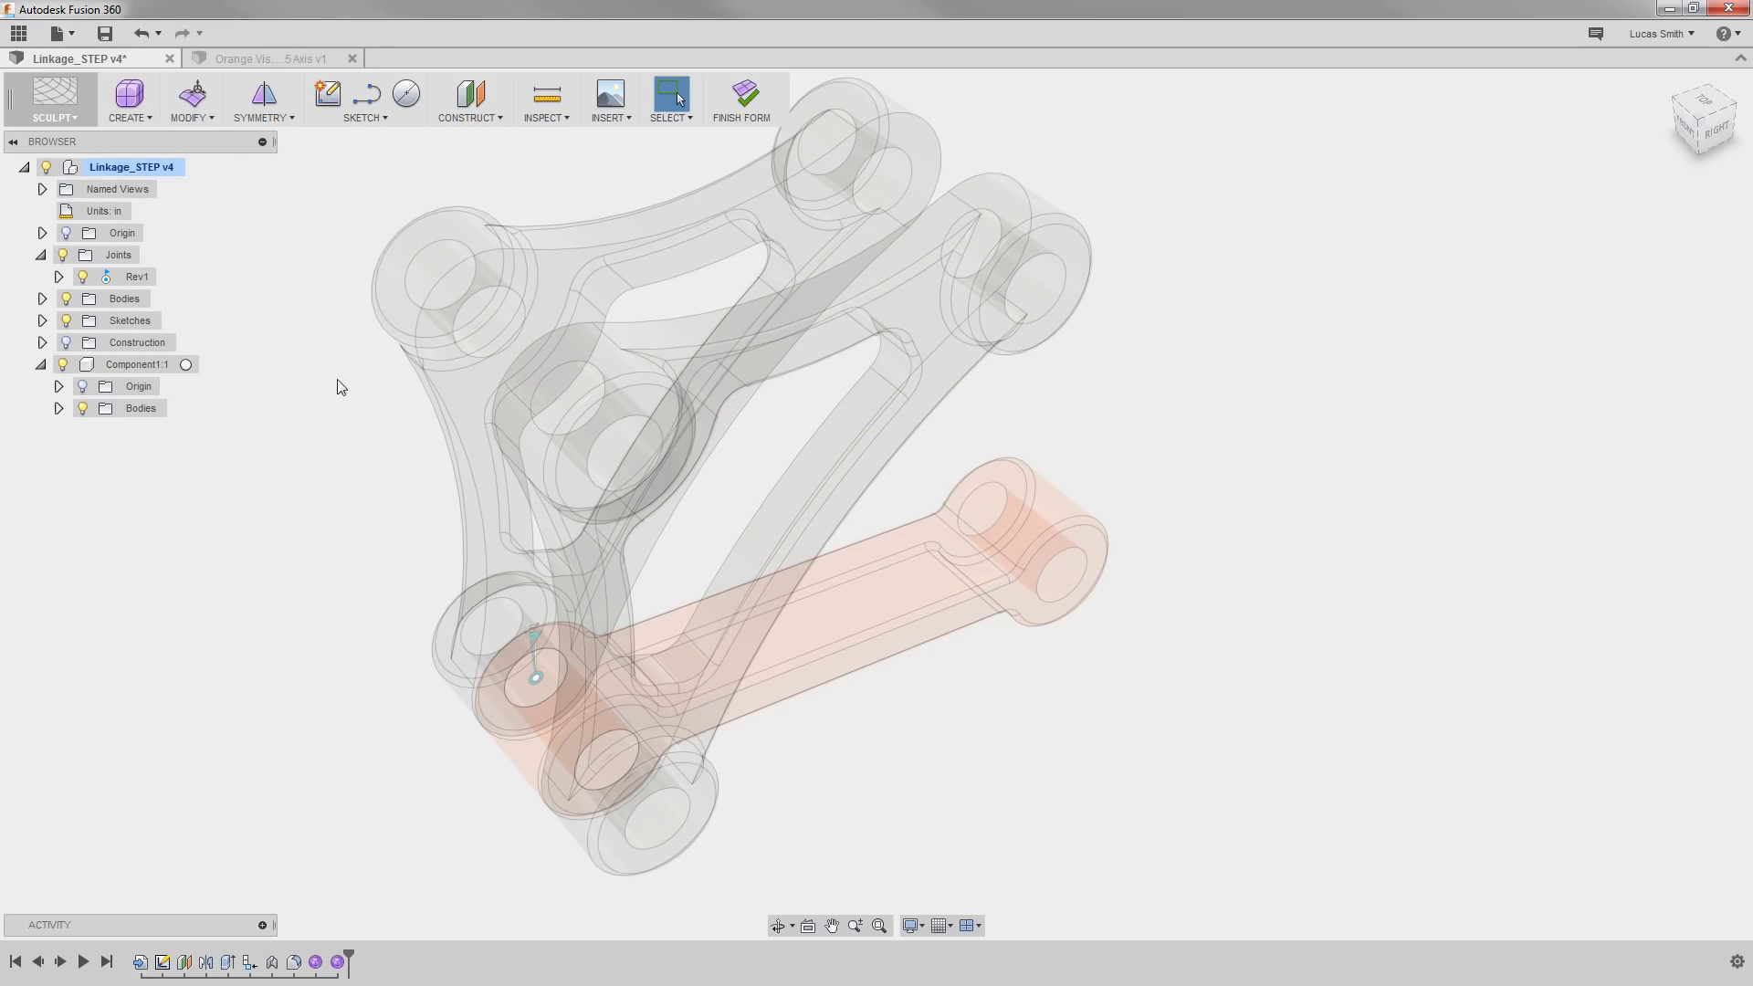
click(139, 120)
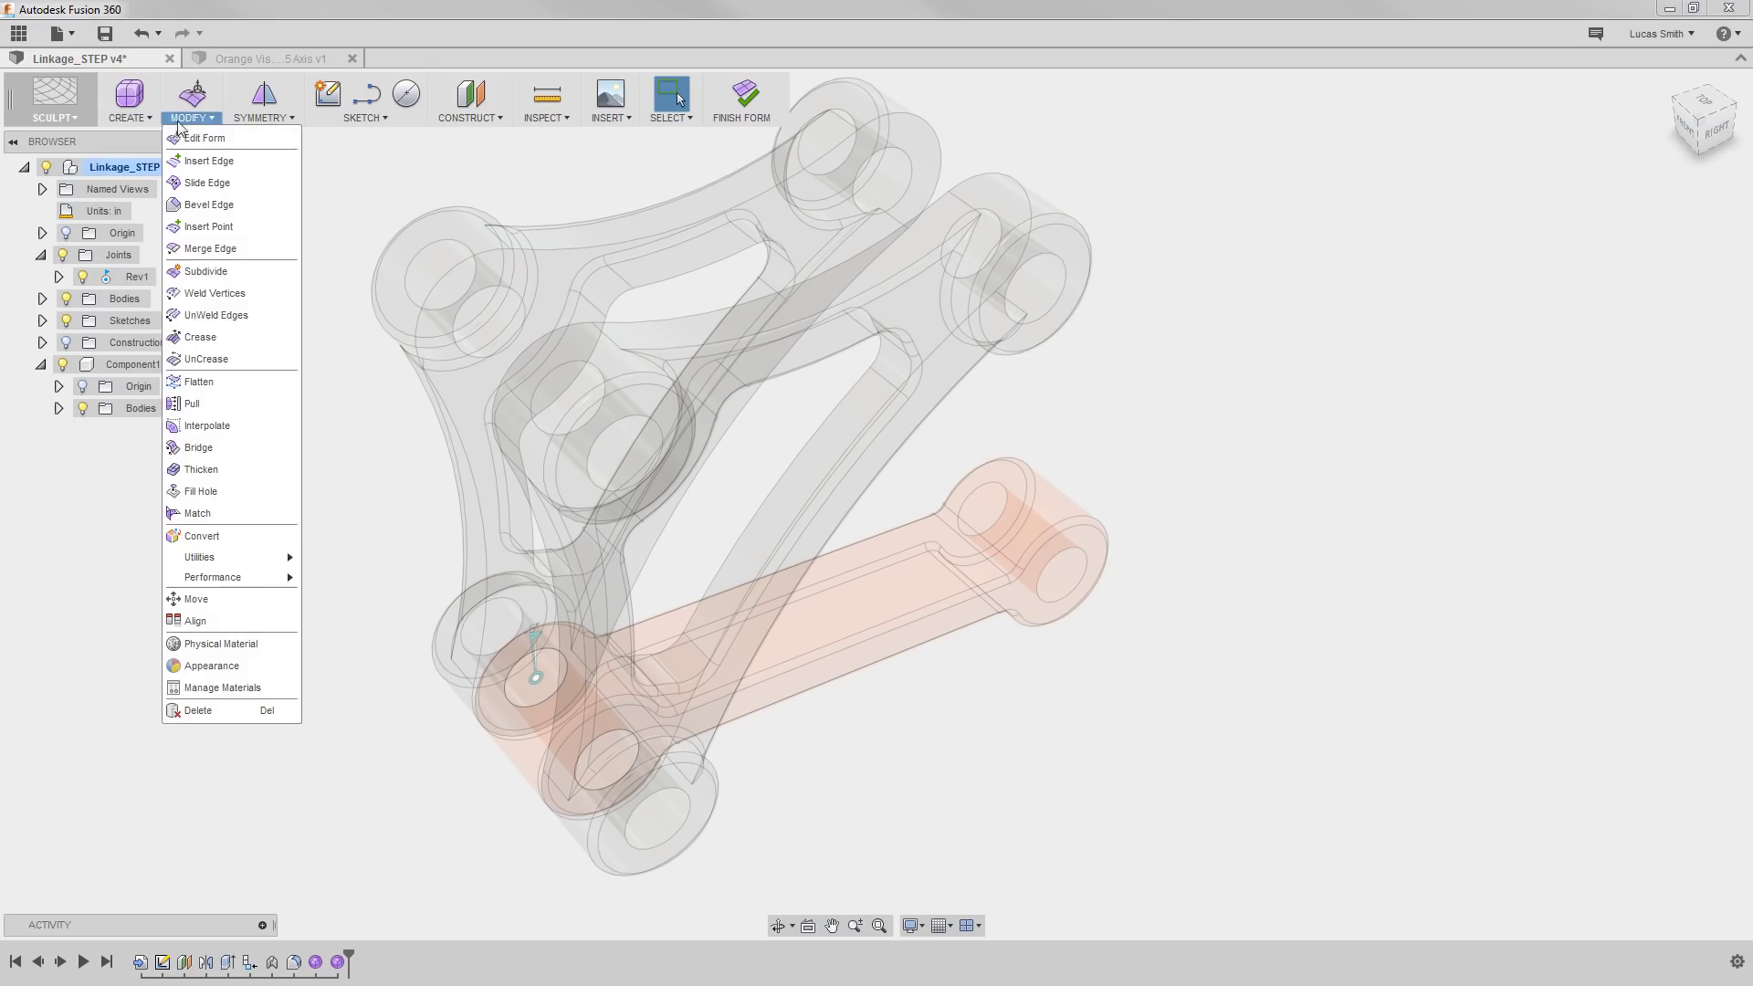
mouse_move(240, 123)
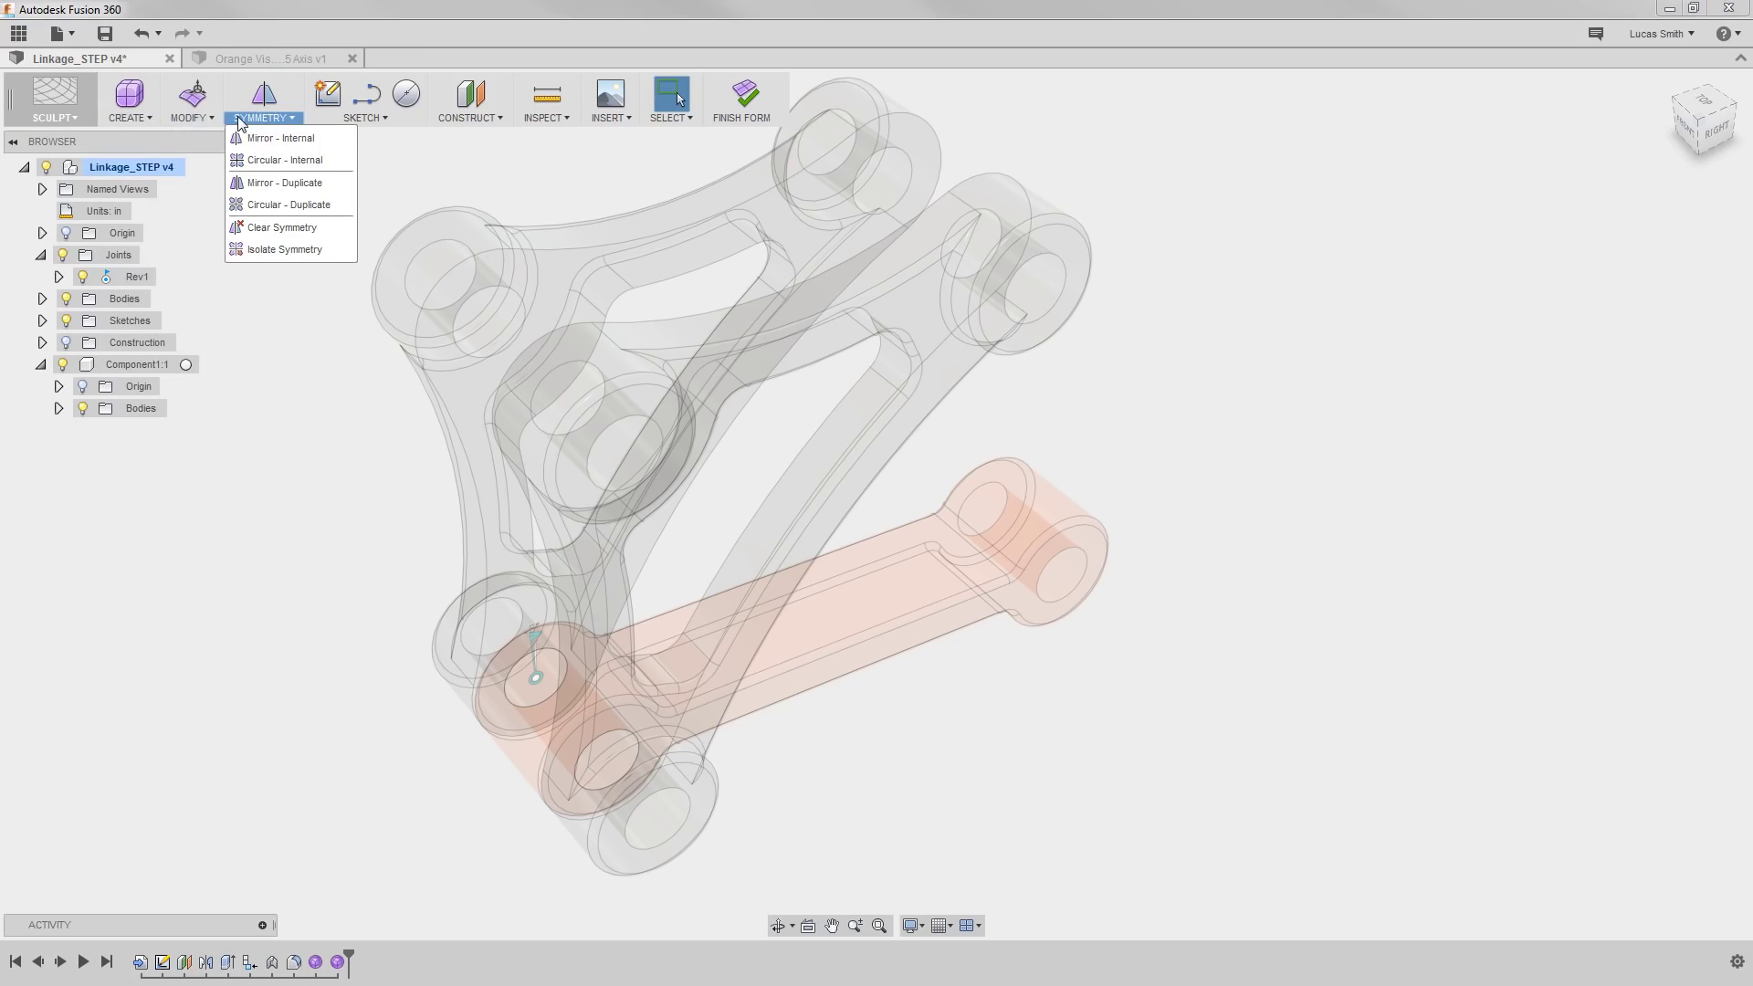
click(261, 315)
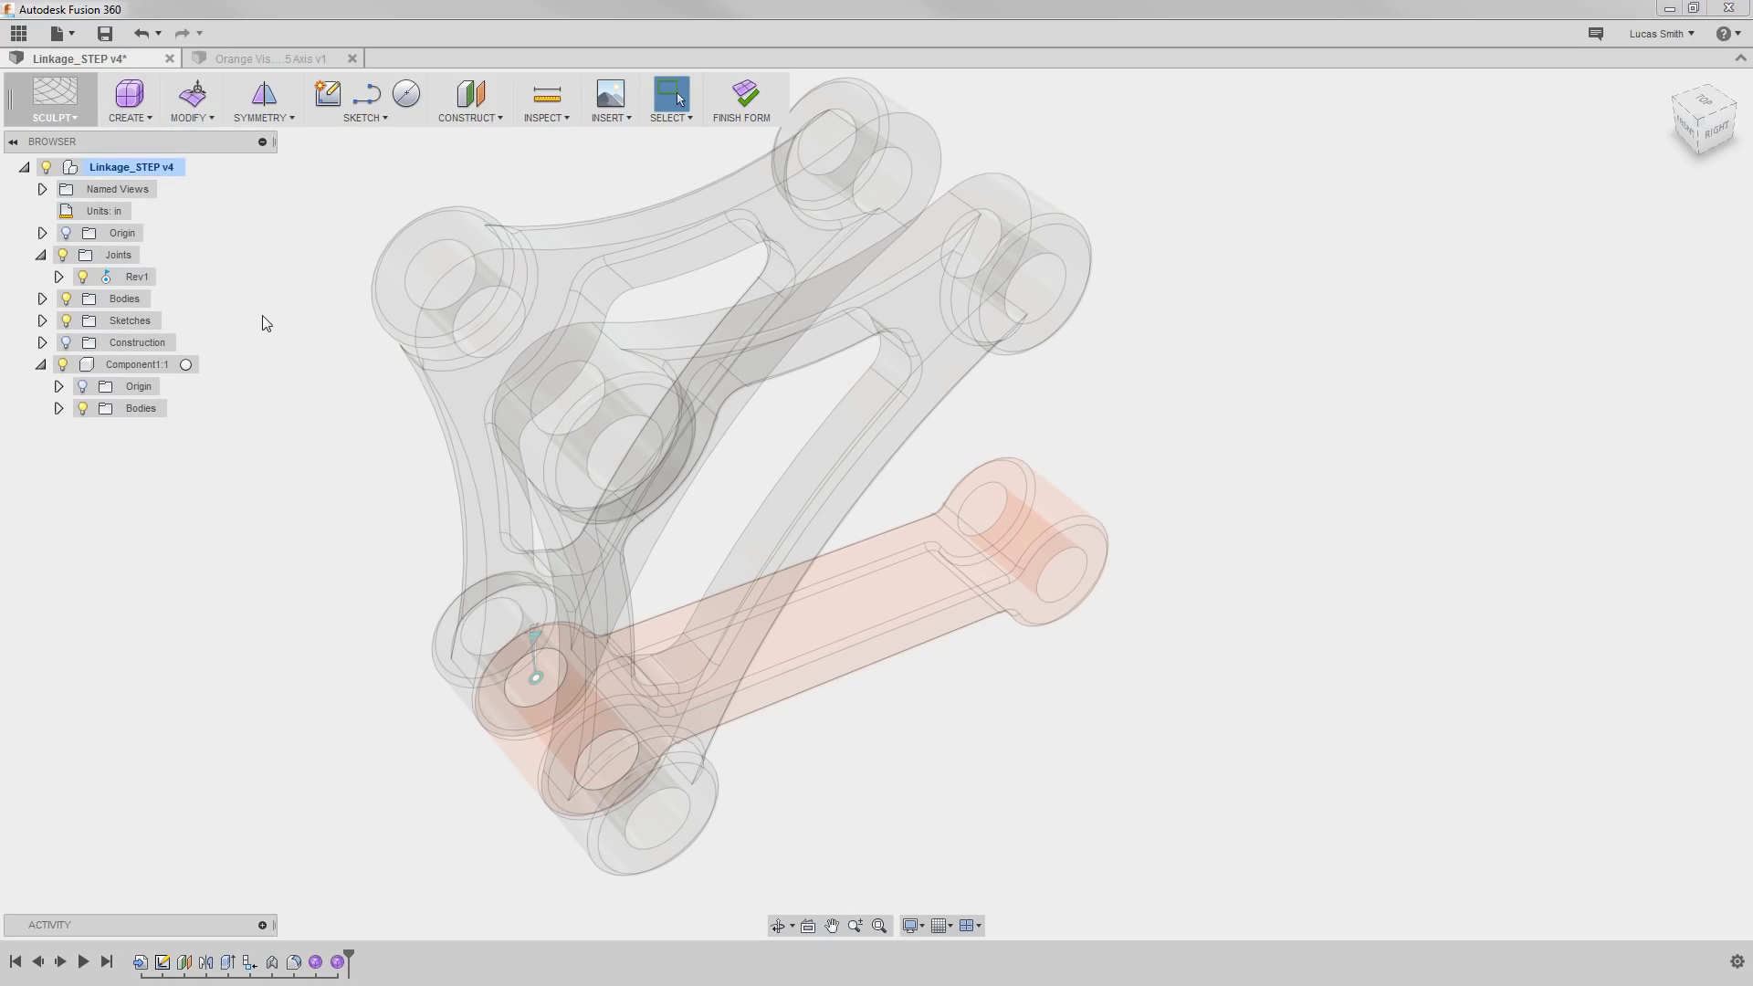
Switch to the Patch workspace and browse its CREATE and MODIFY surface tools.
click(66, 114)
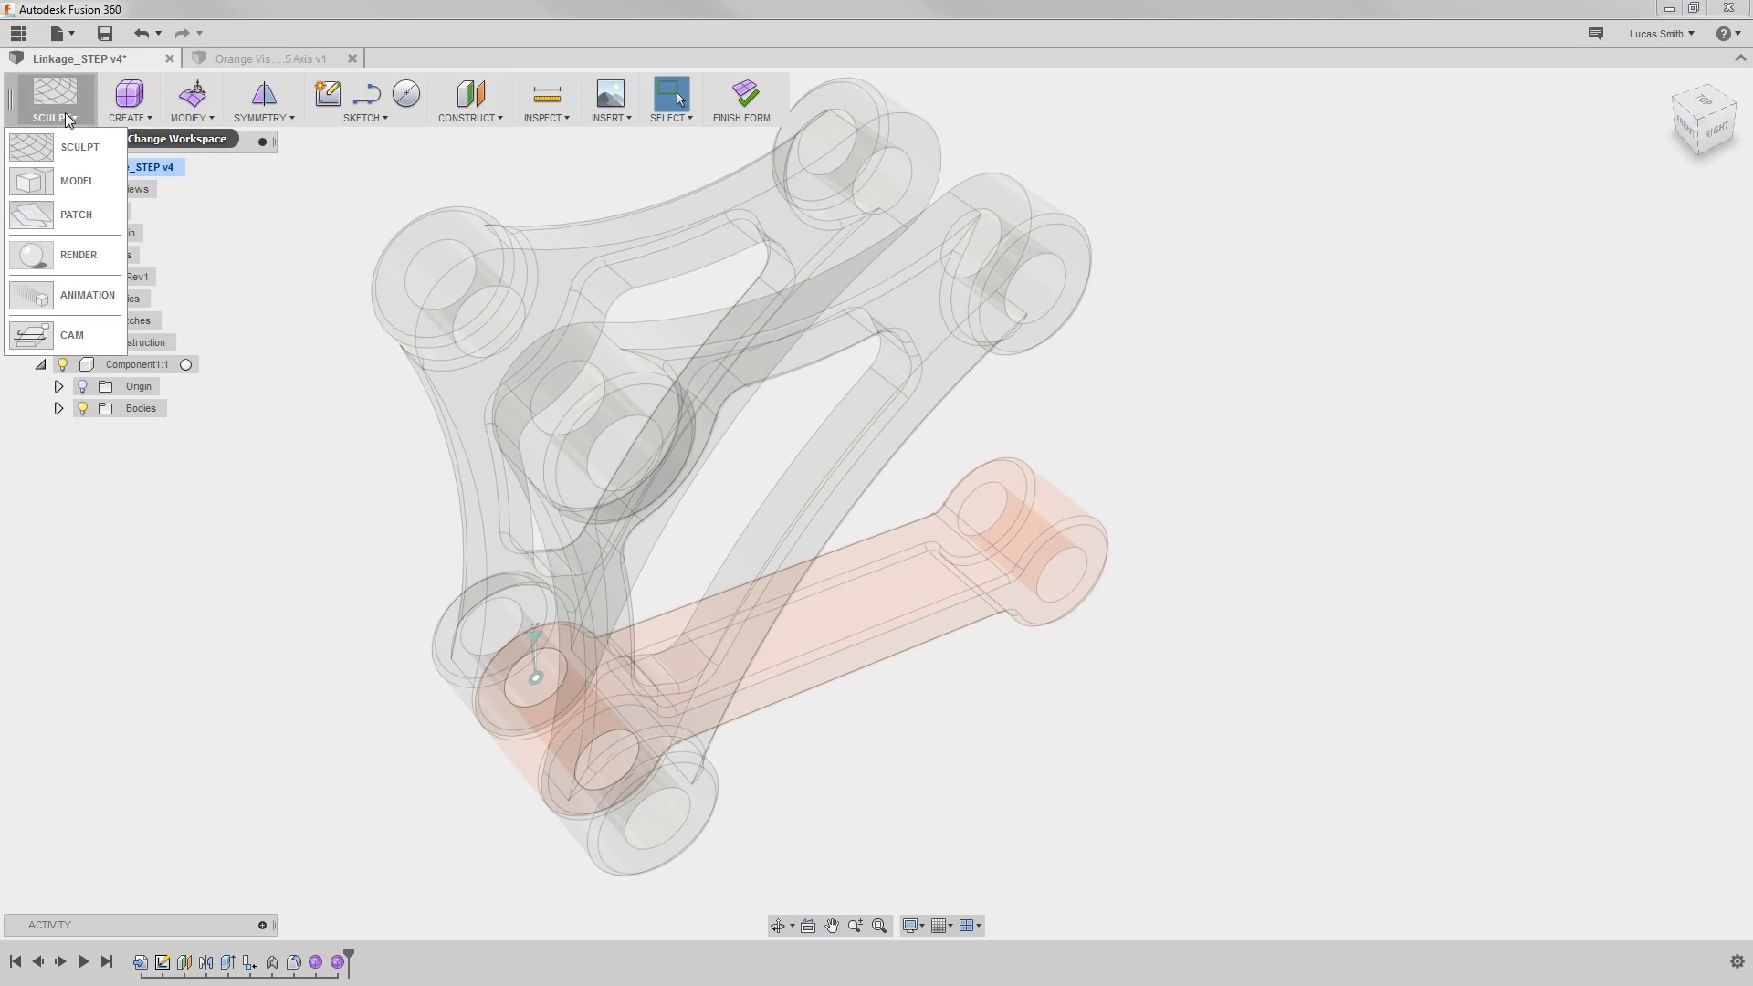
click(87, 215)
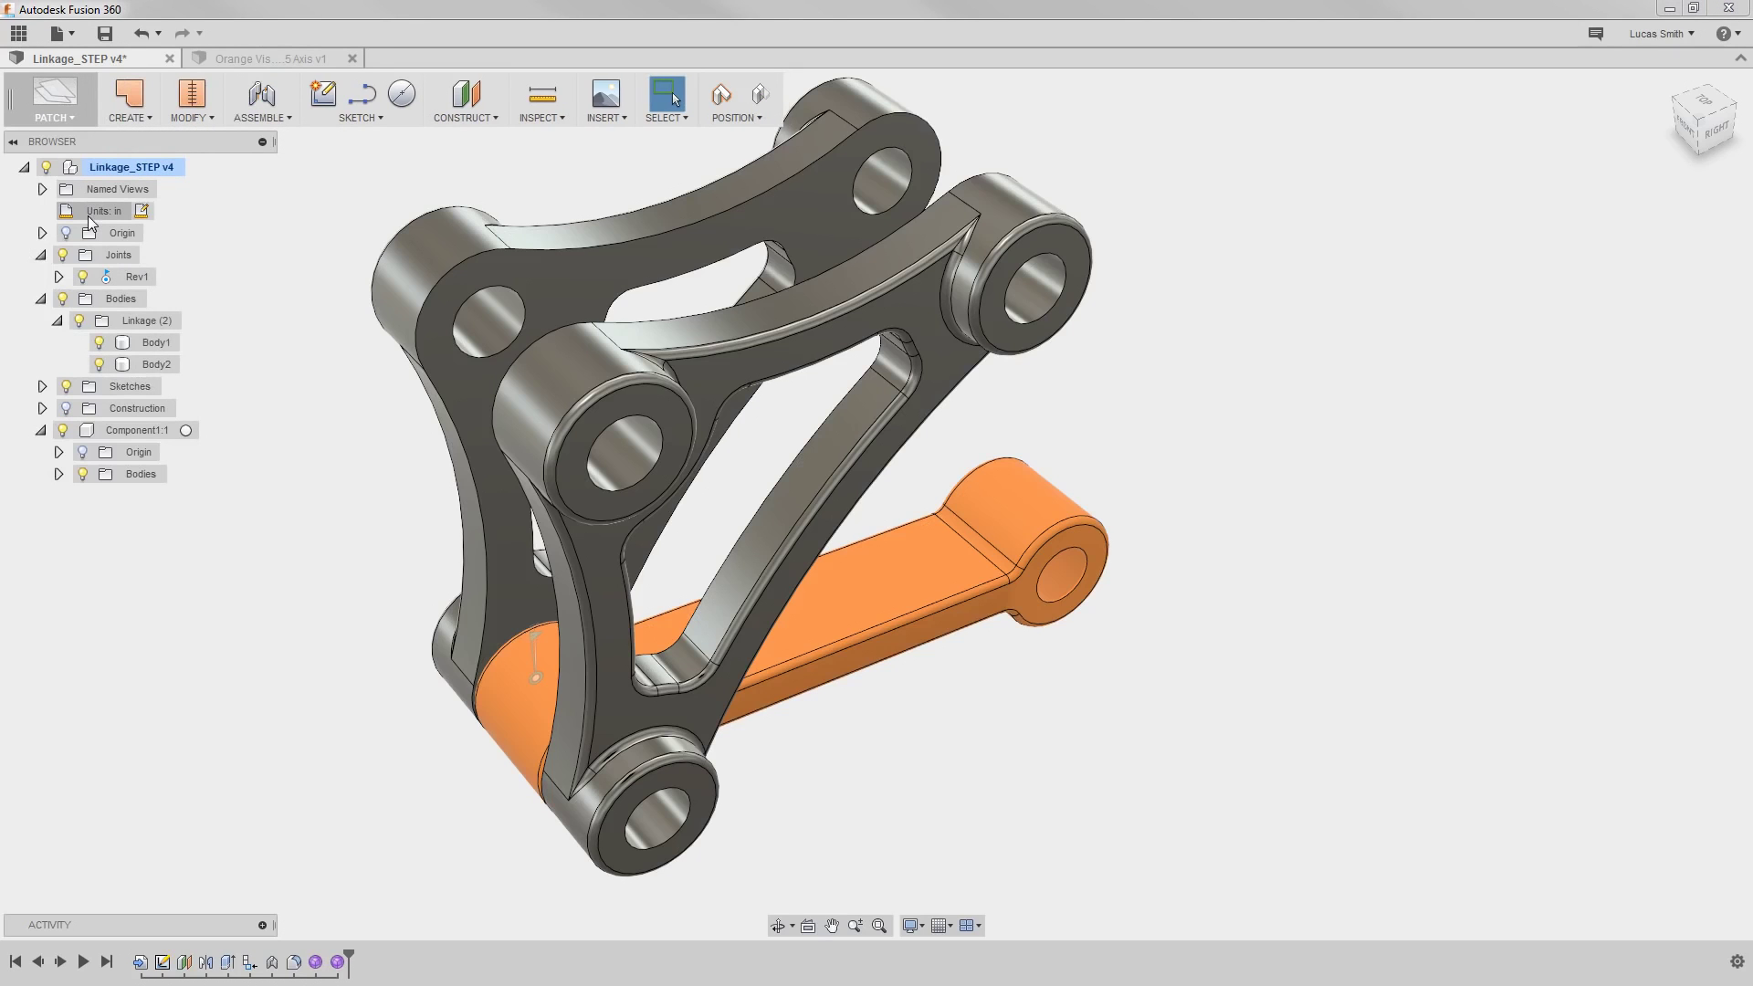
click(150, 121)
click(192, 117)
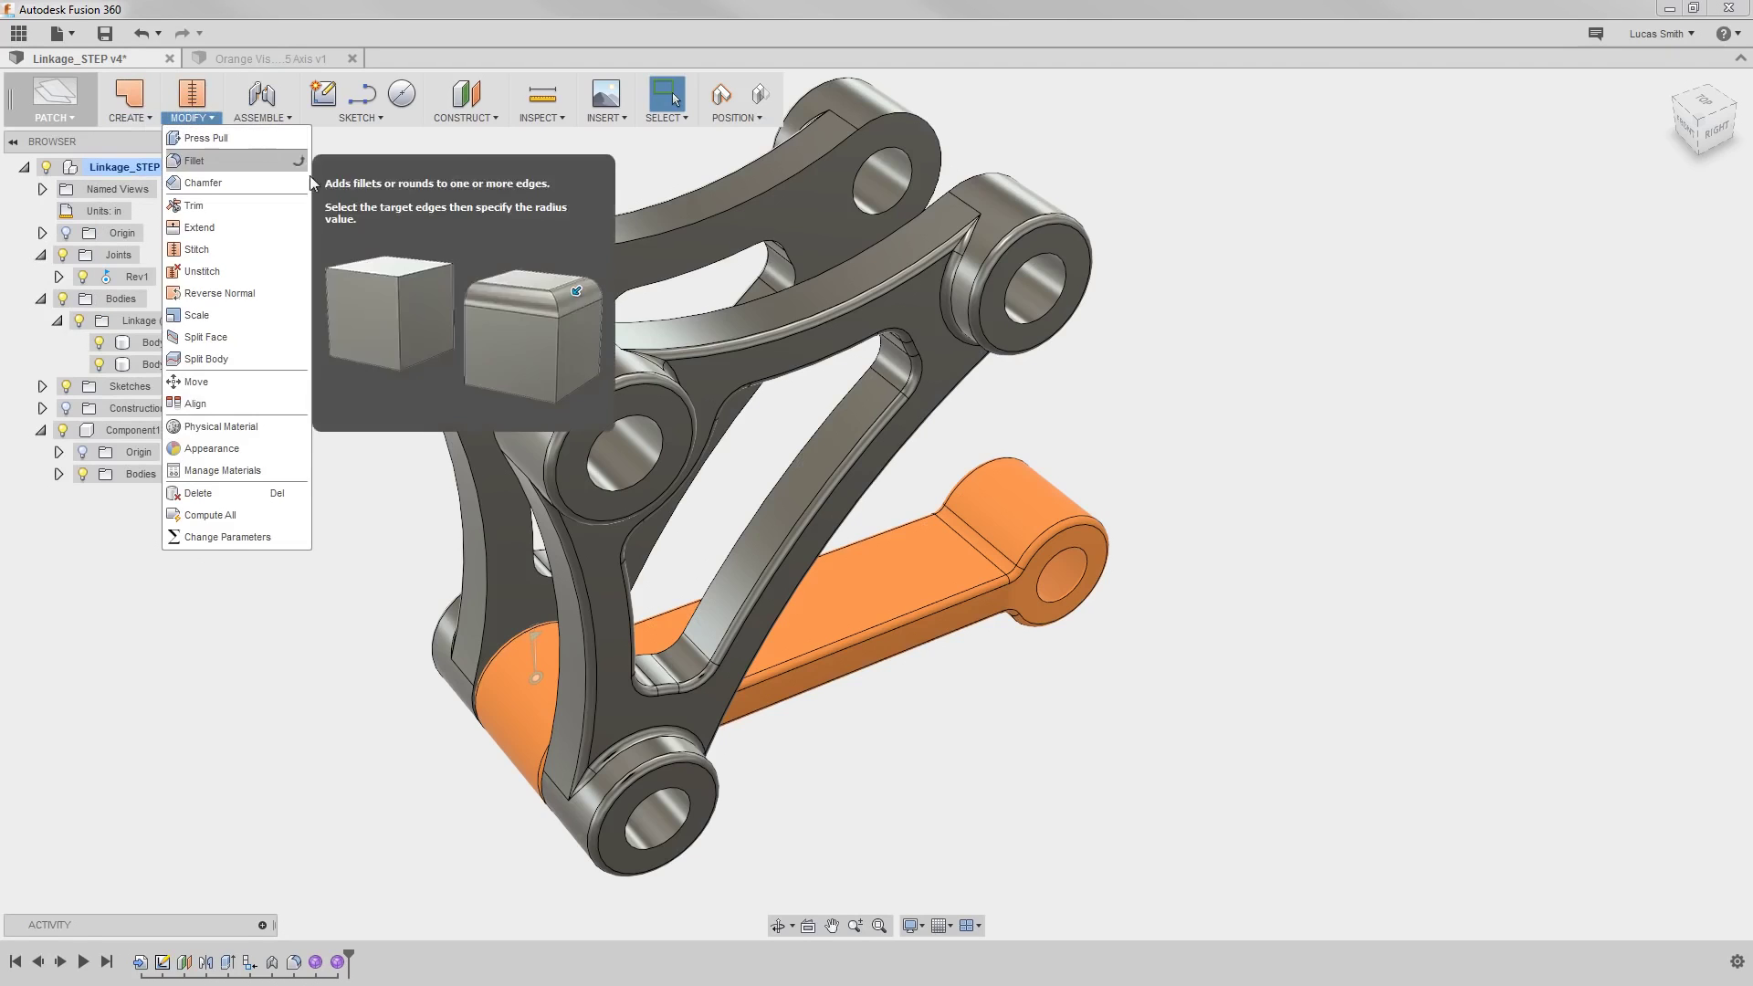
click(354, 298)
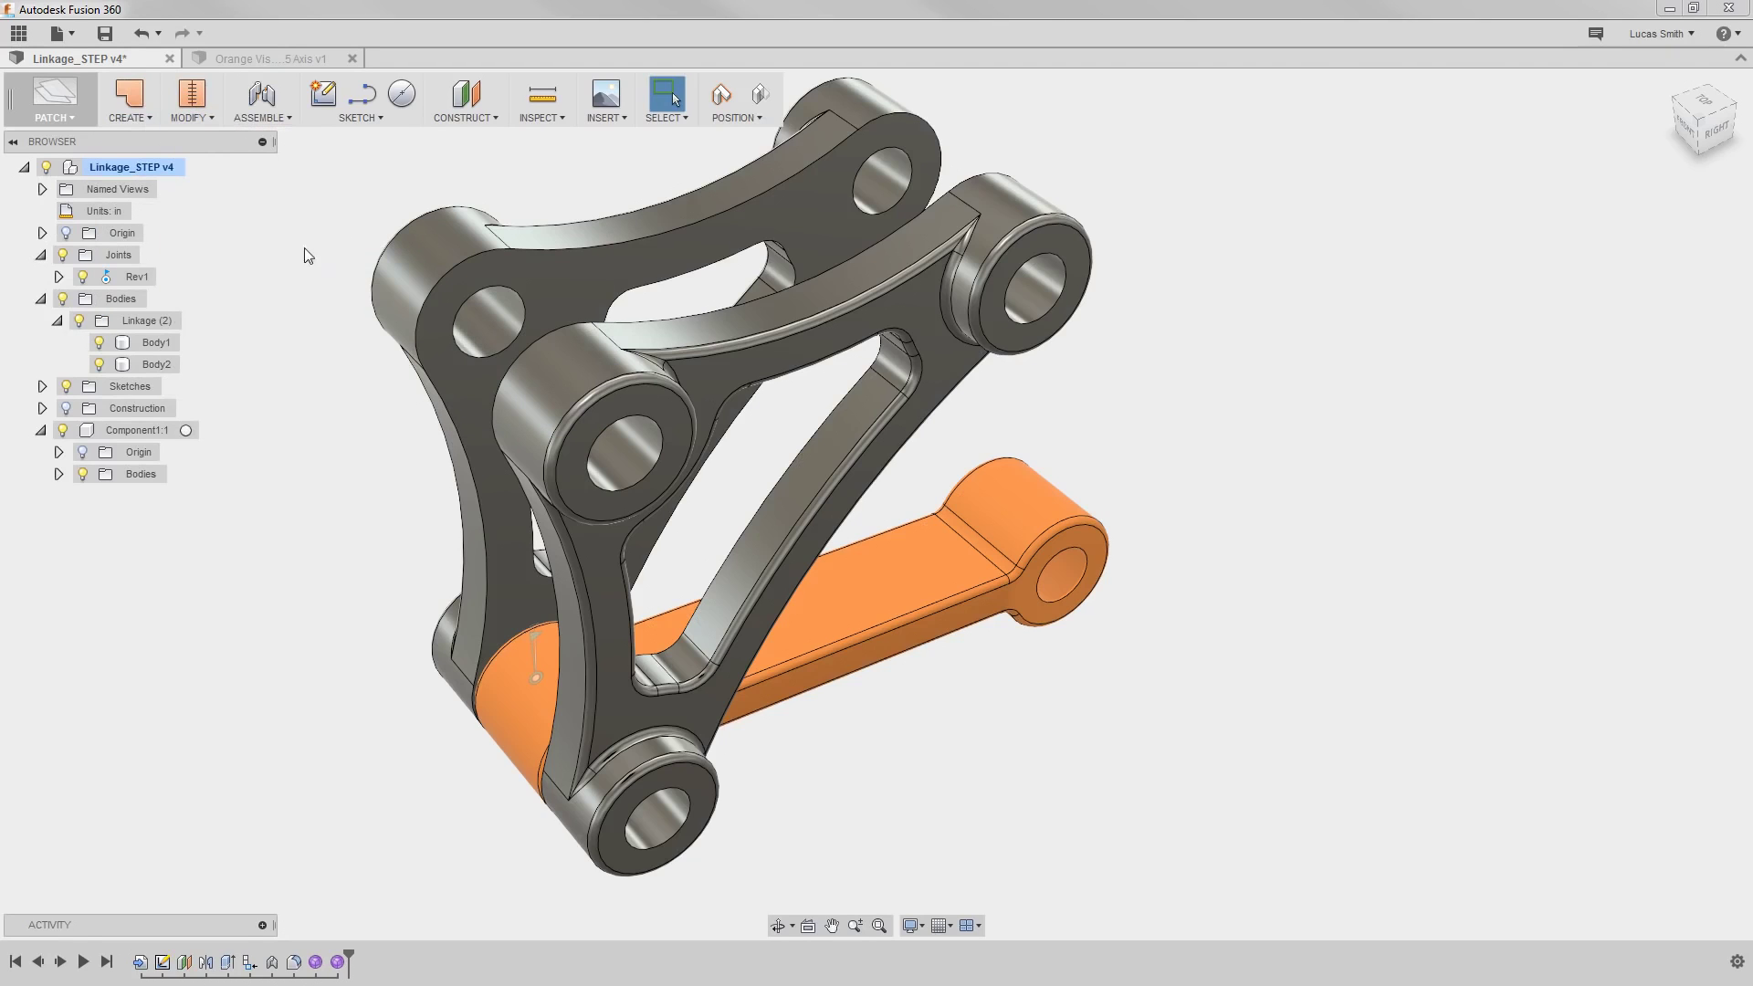
click(65, 121)
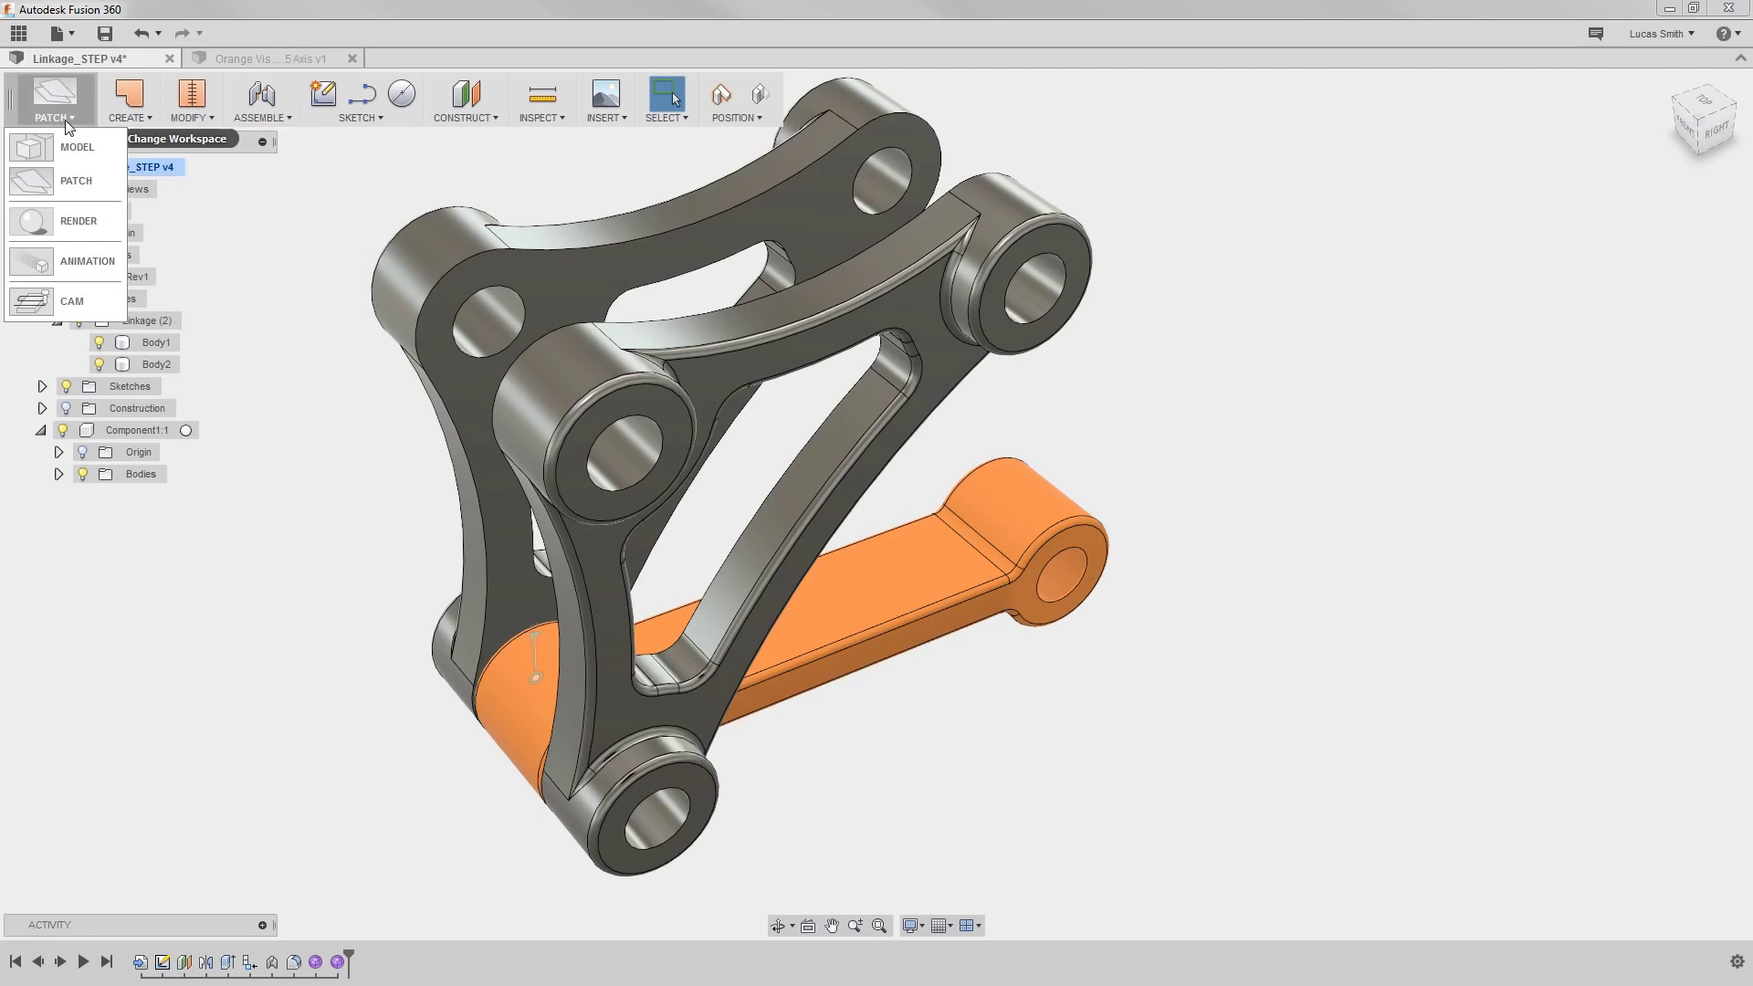
Switch to the Render workspace and start an in-canvas ray-traced render of the linkage.
click(93, 220)
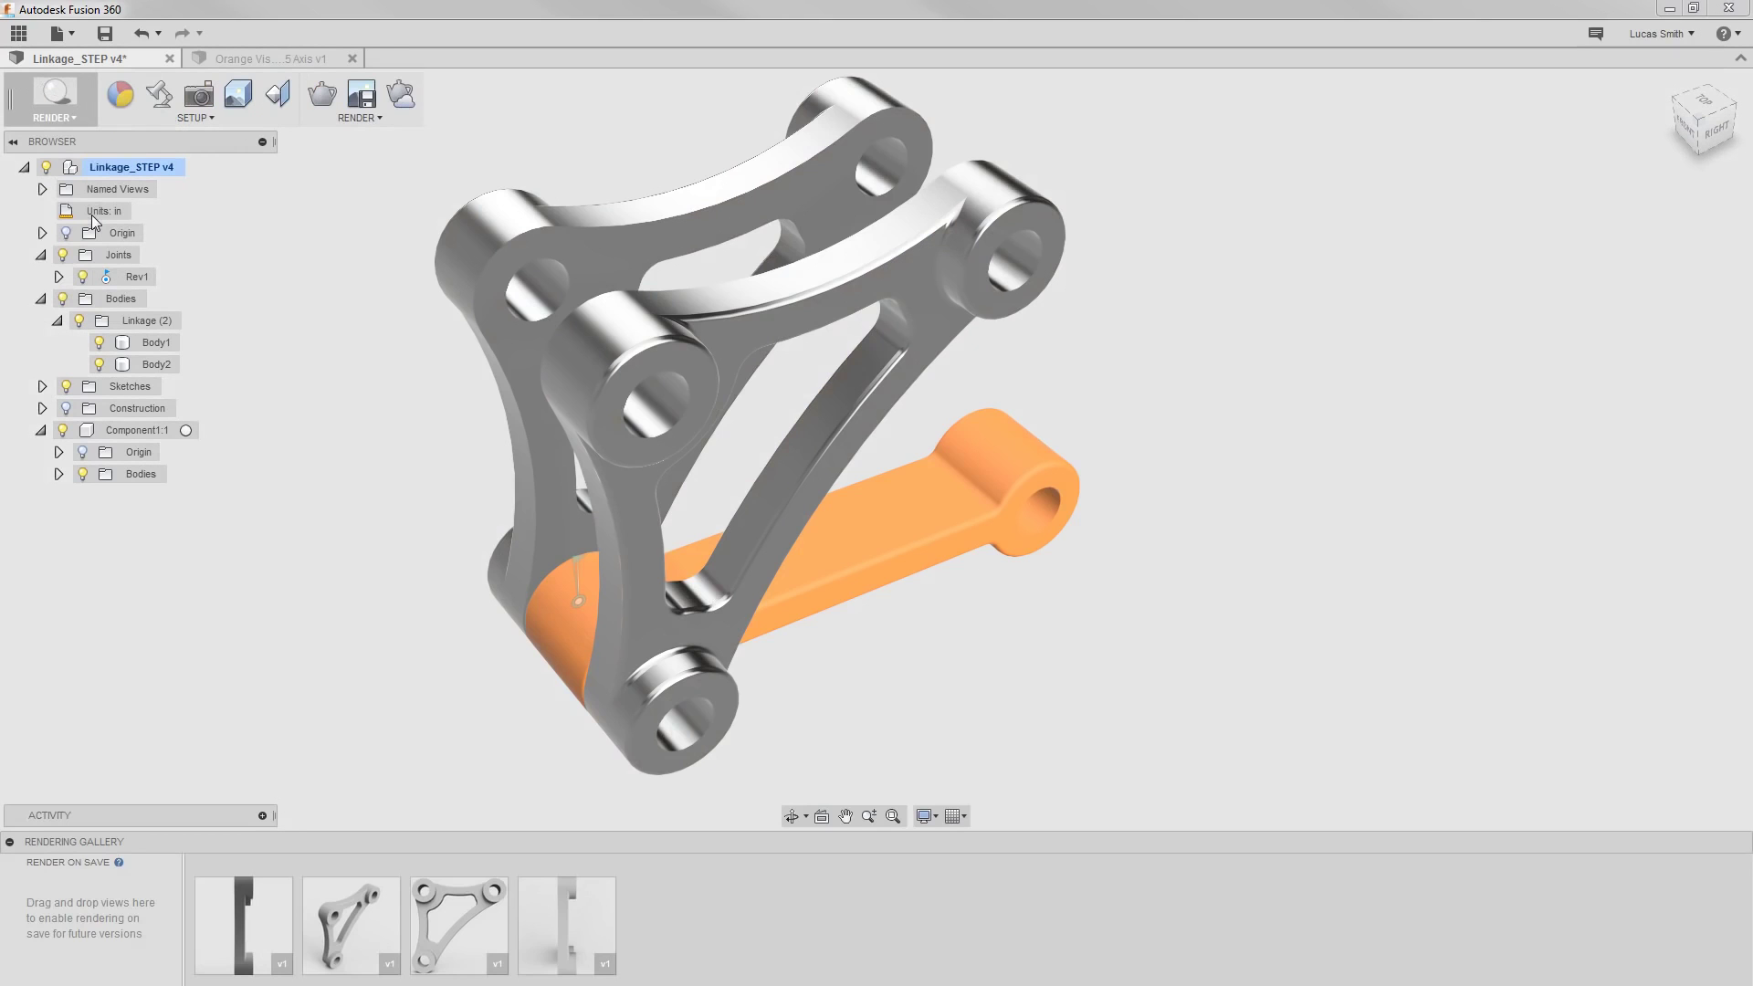
mouse_move(91, 215)
click(323, 99)
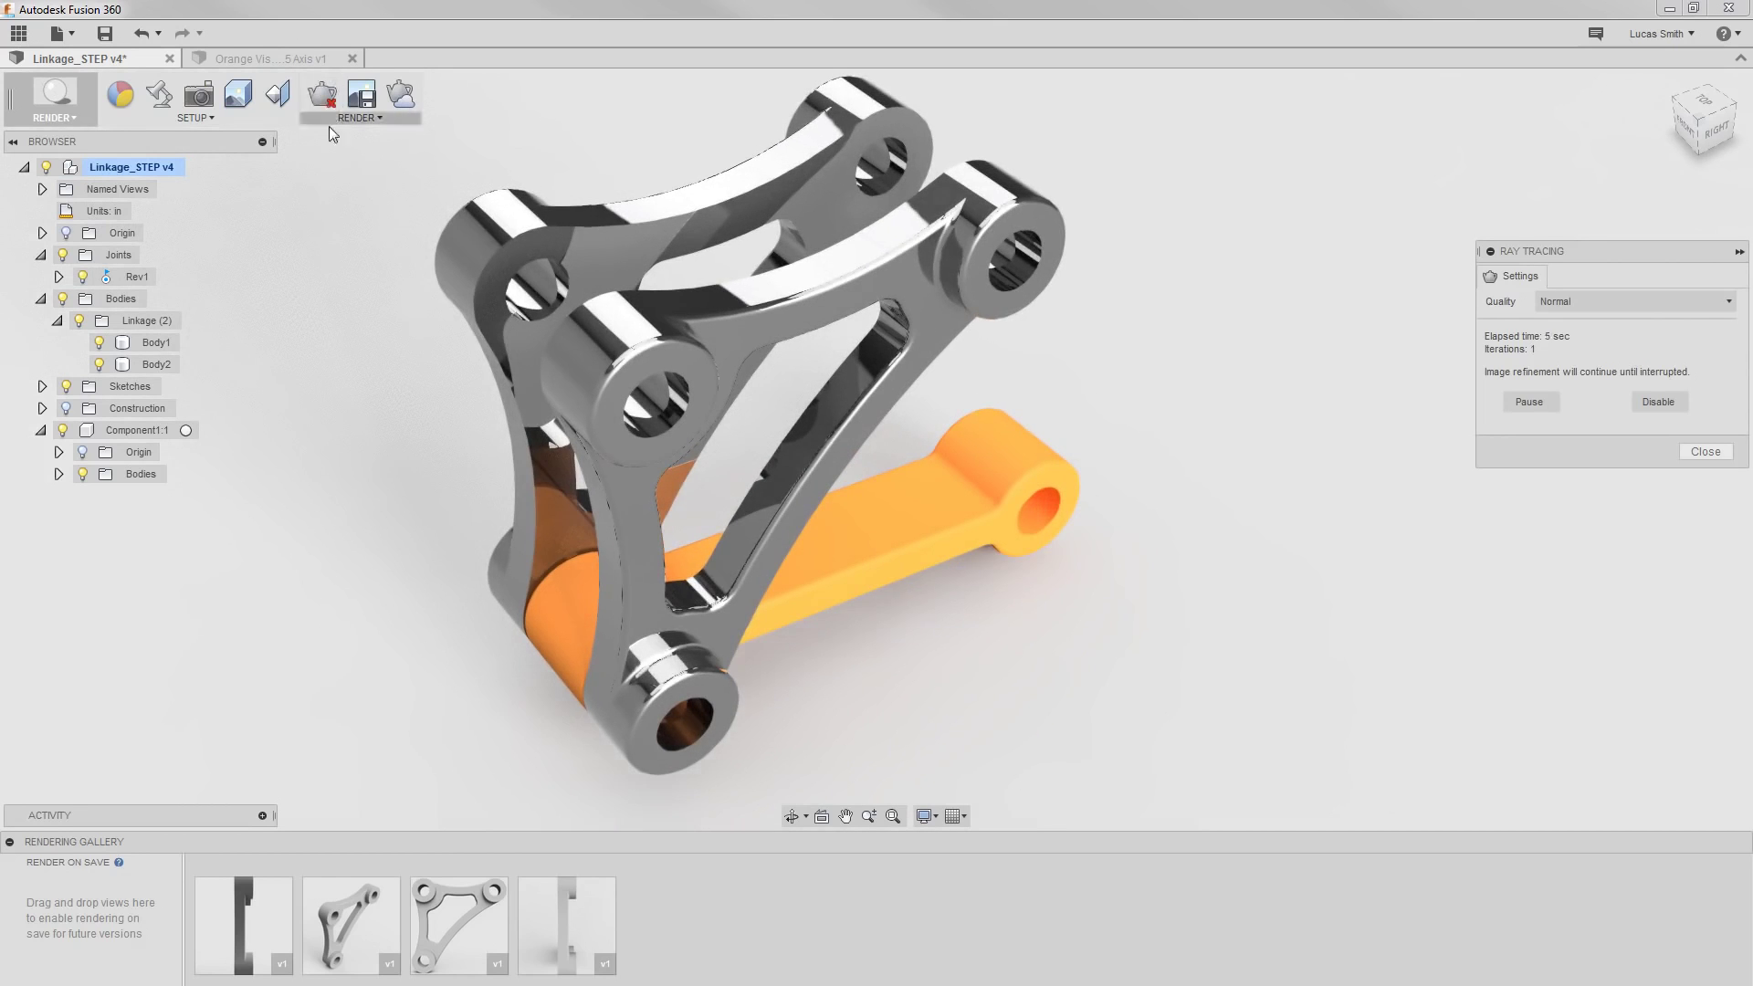
View an earlier cloud rendering from the gallery, then close it and stop ray tracing.
click(366, 890)
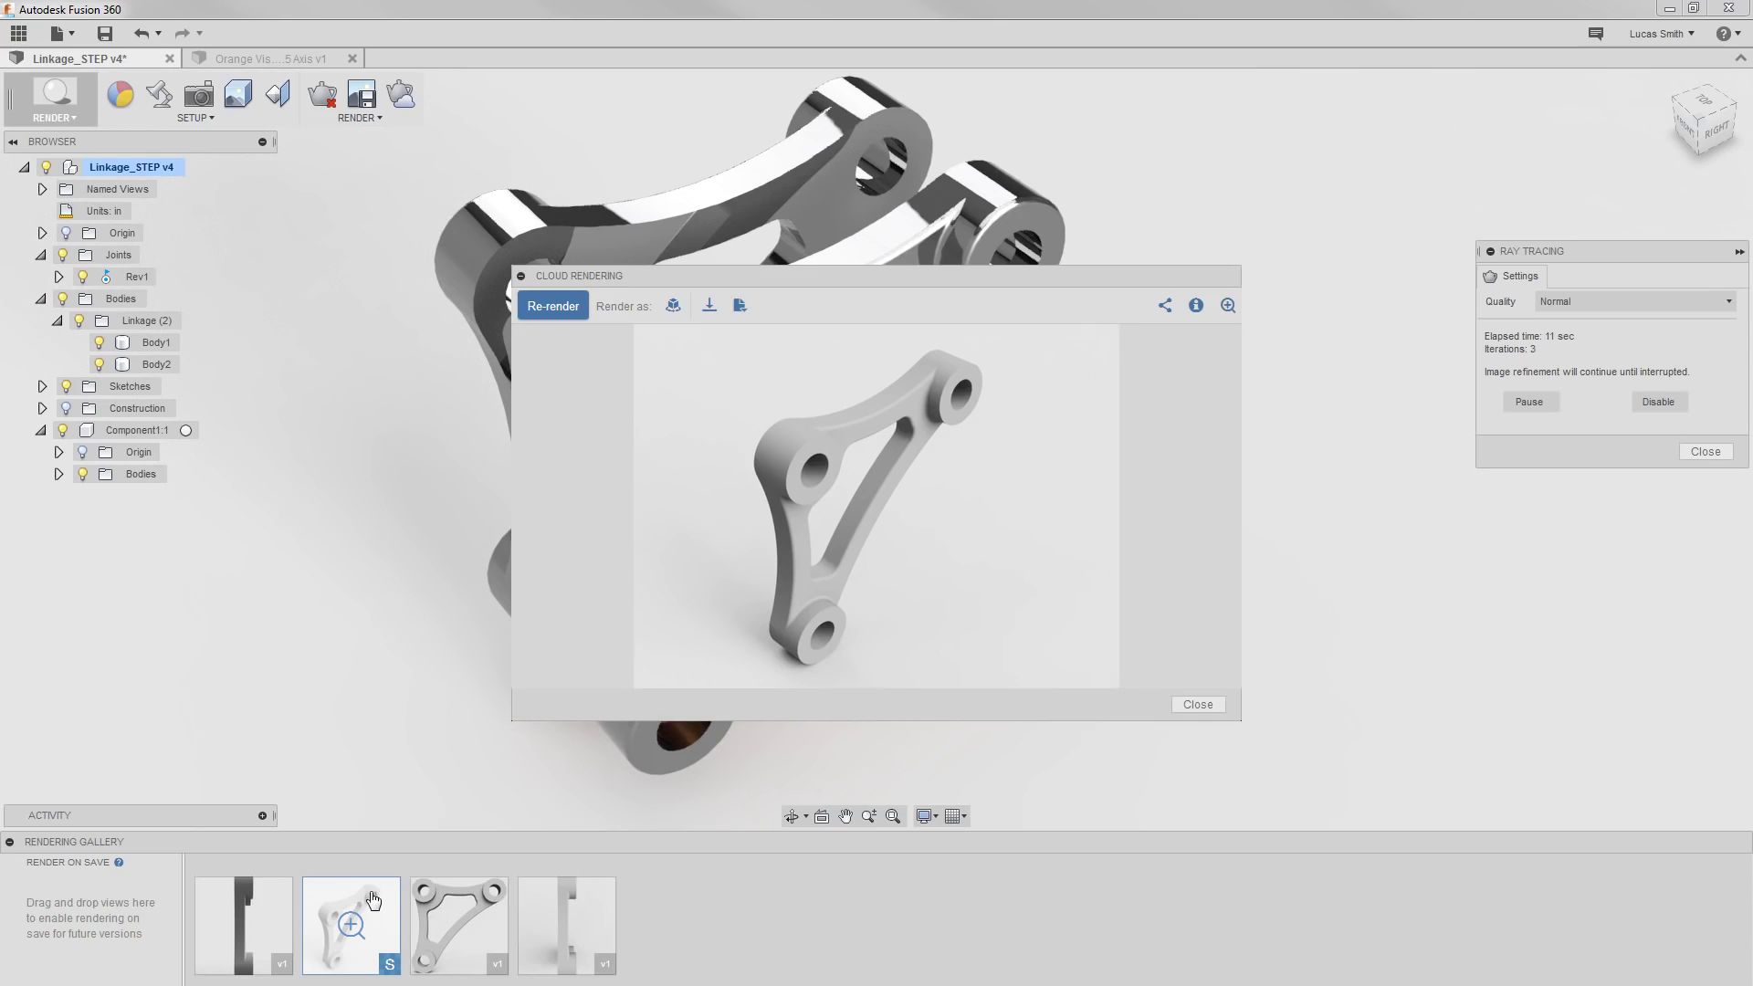
click(1198, 705)
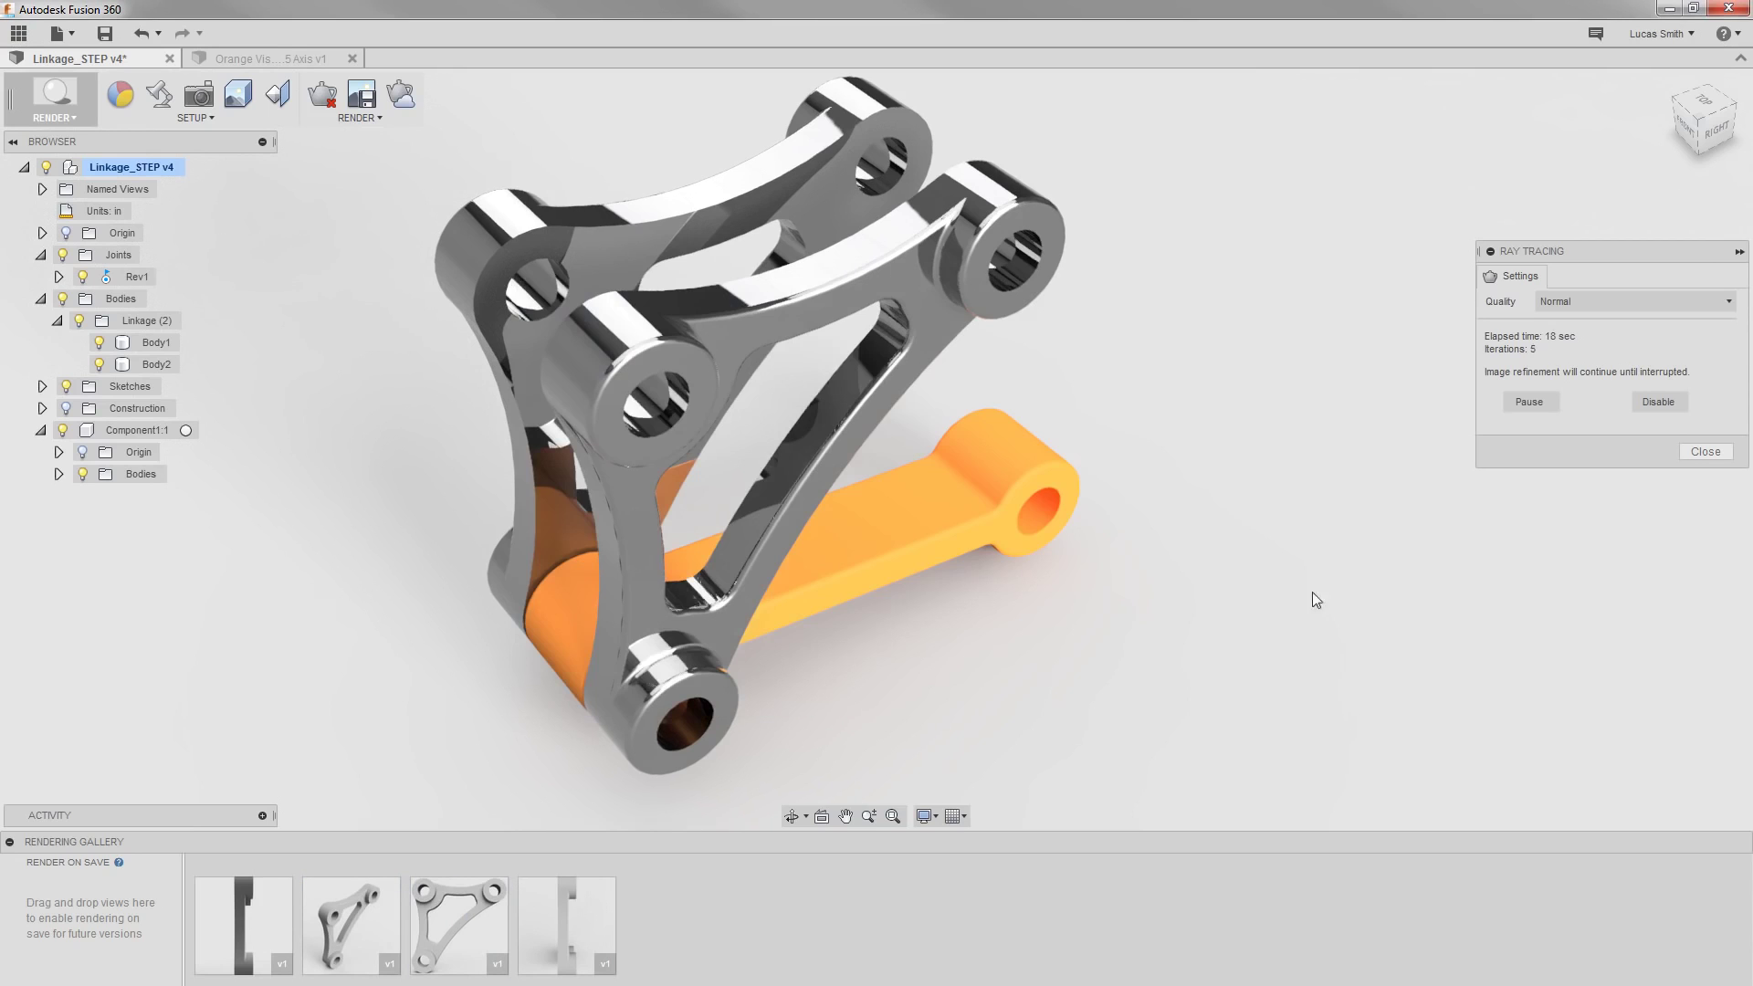
click(1705, 451)
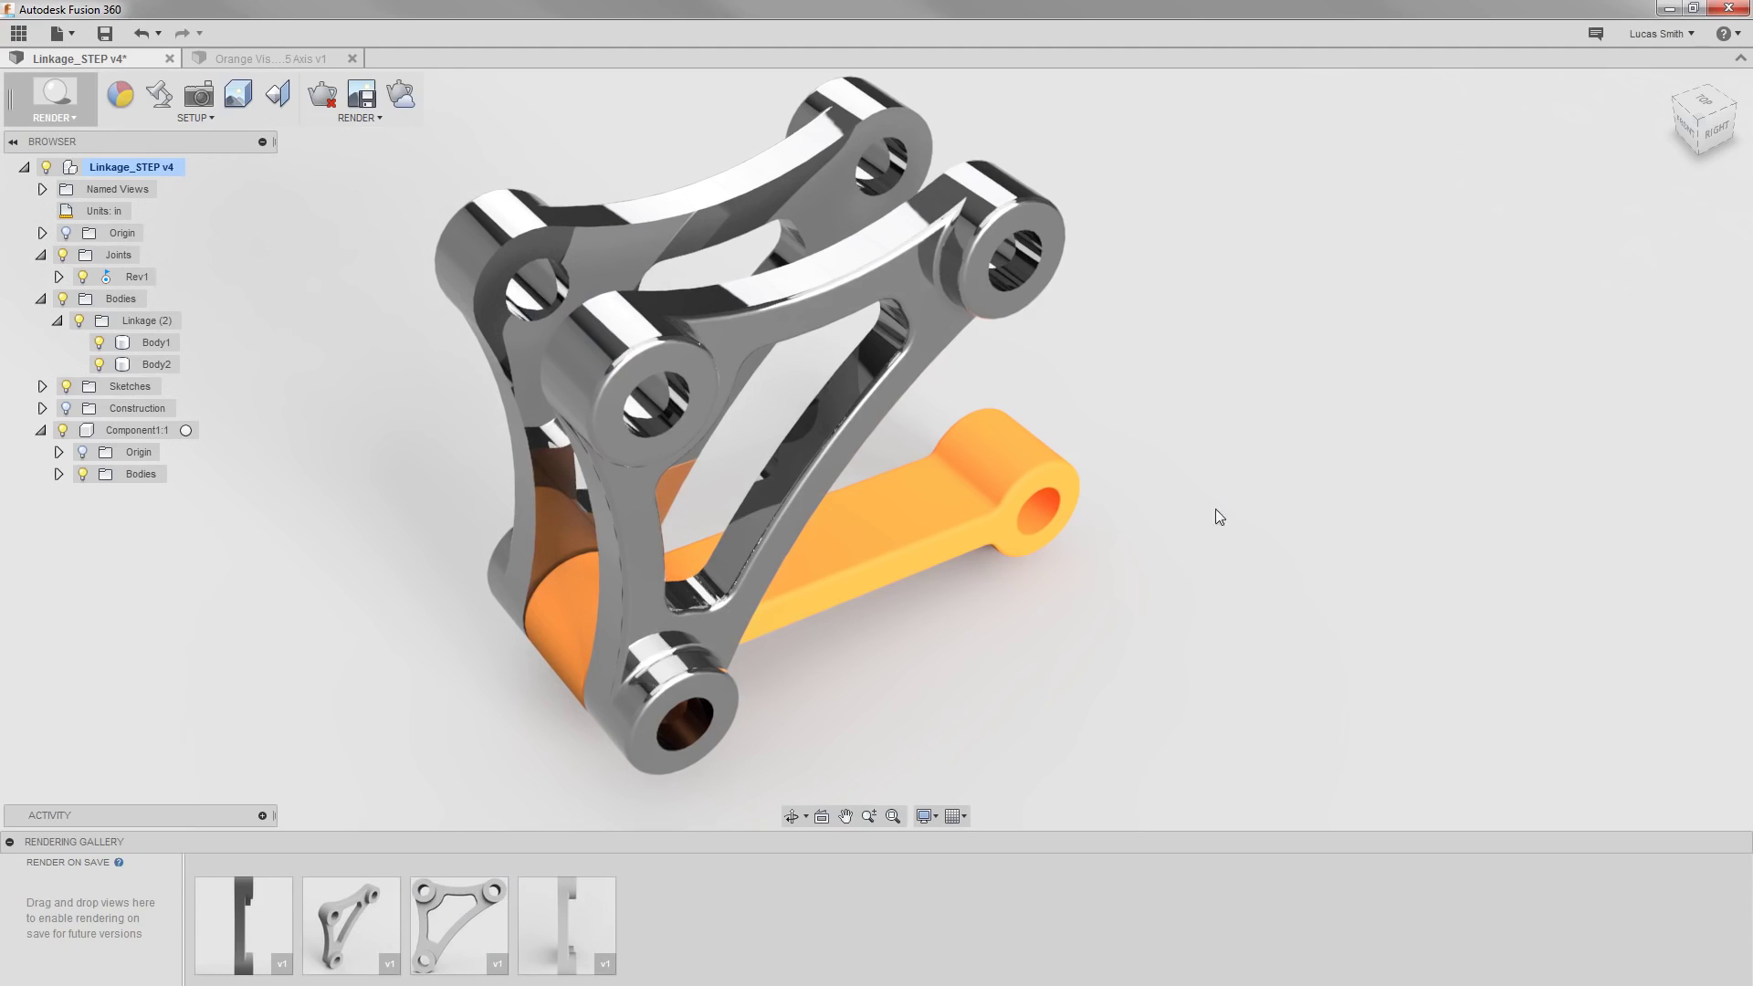
click(73, 113)
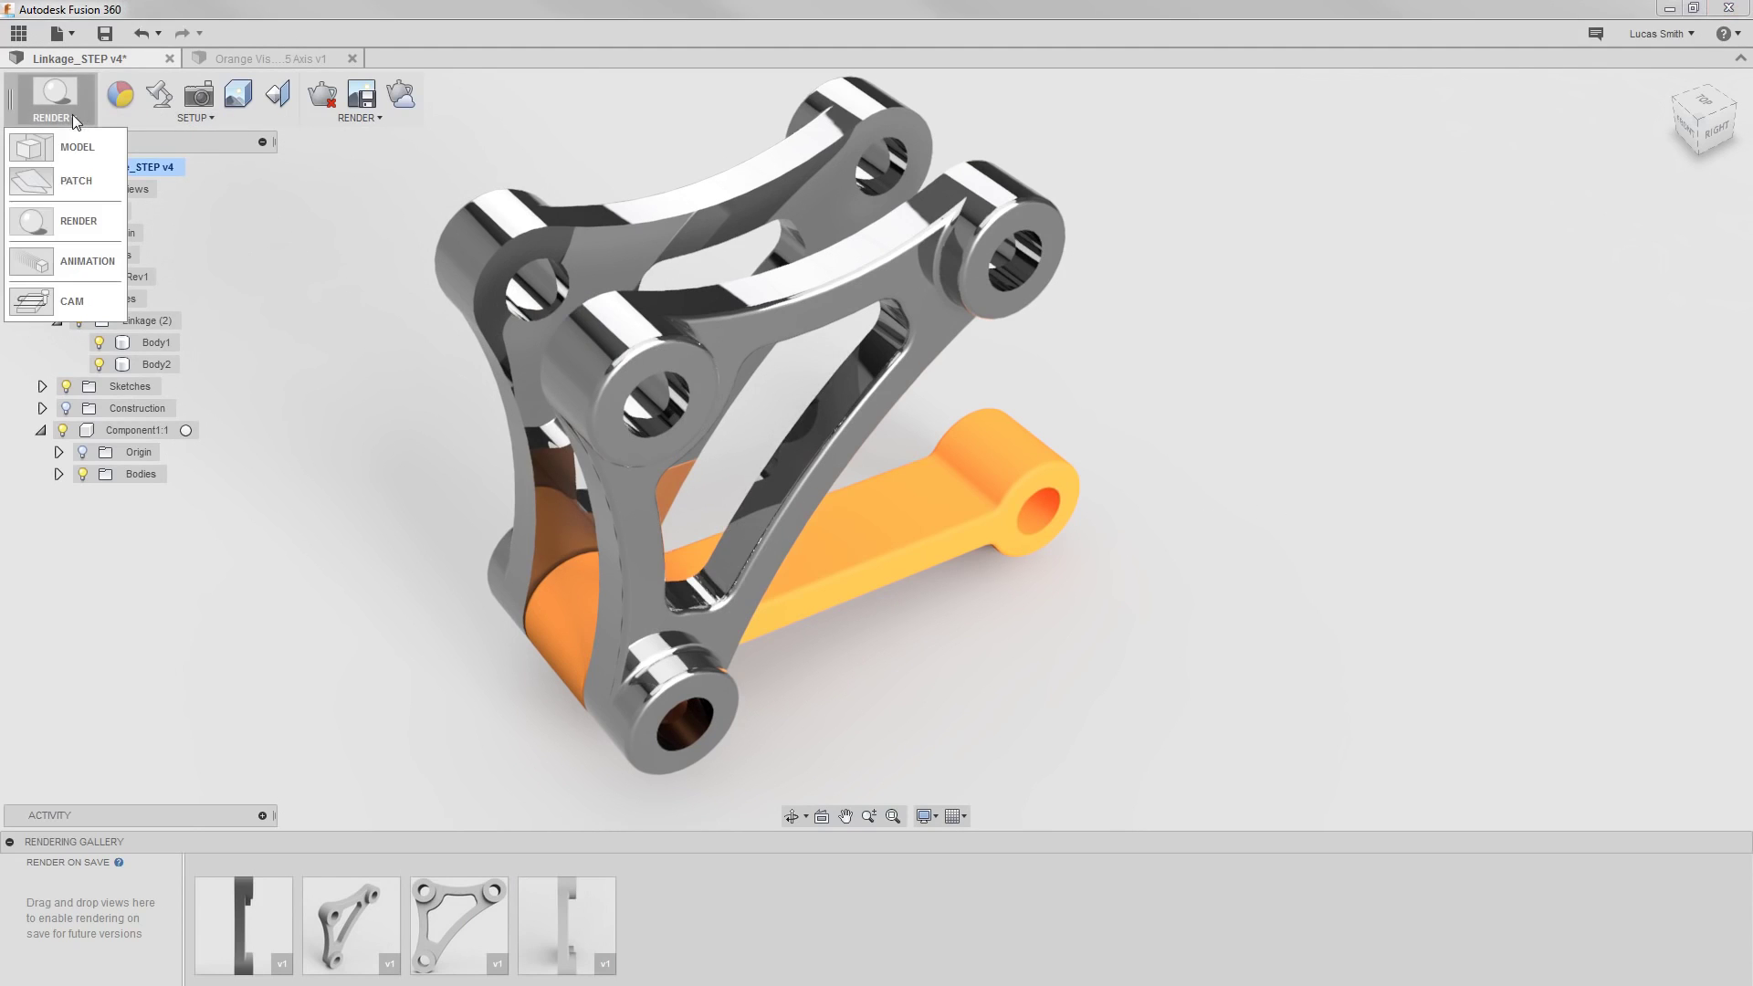
In Animation, transform the orange arm to move it -2.70 in along Z.
click(84, 260)
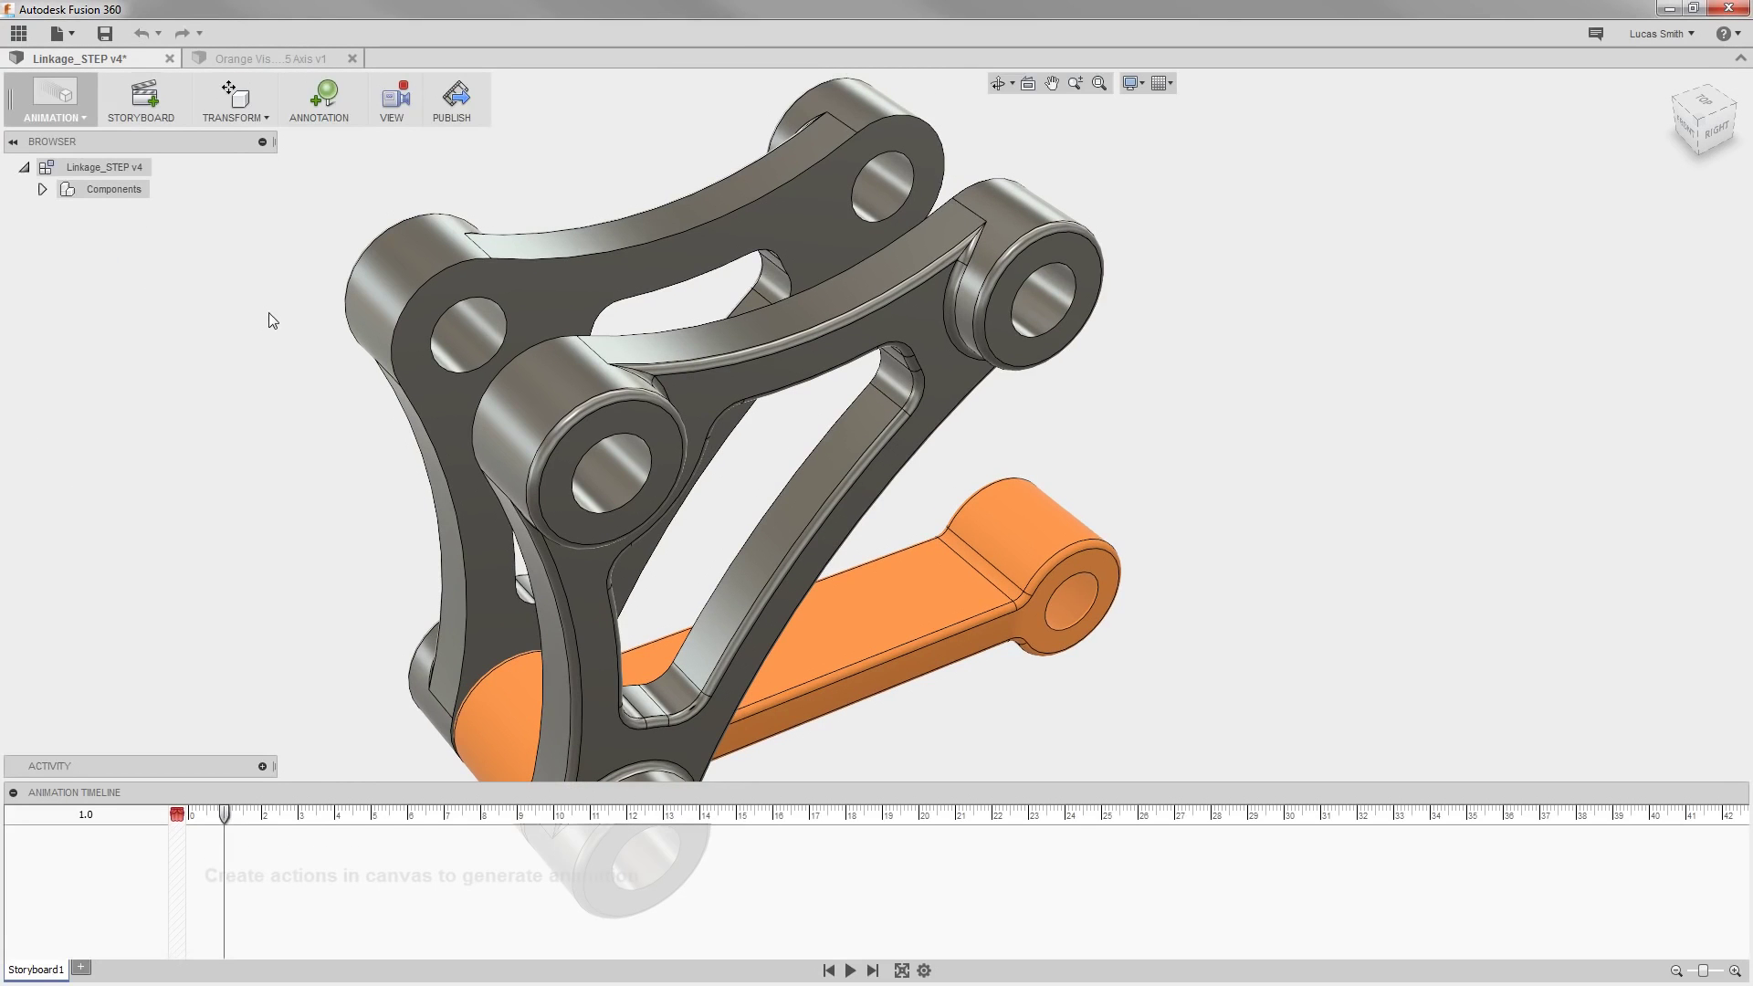
click(244, 95)
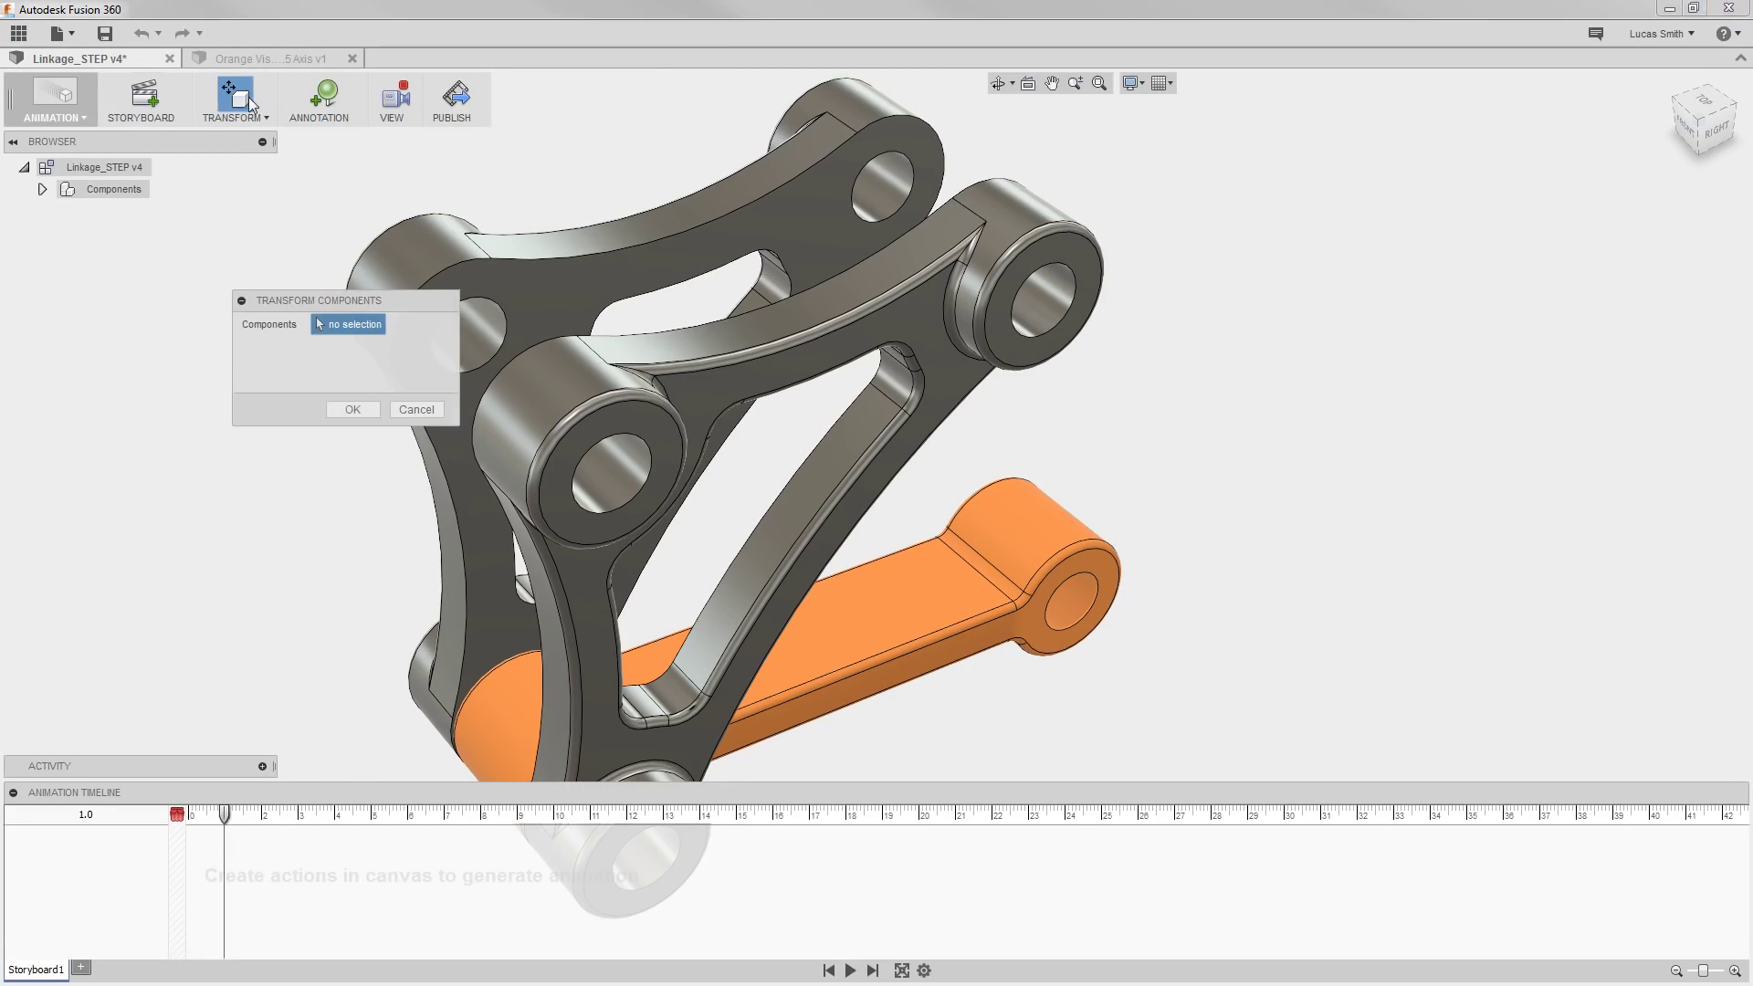
click(862, 593)
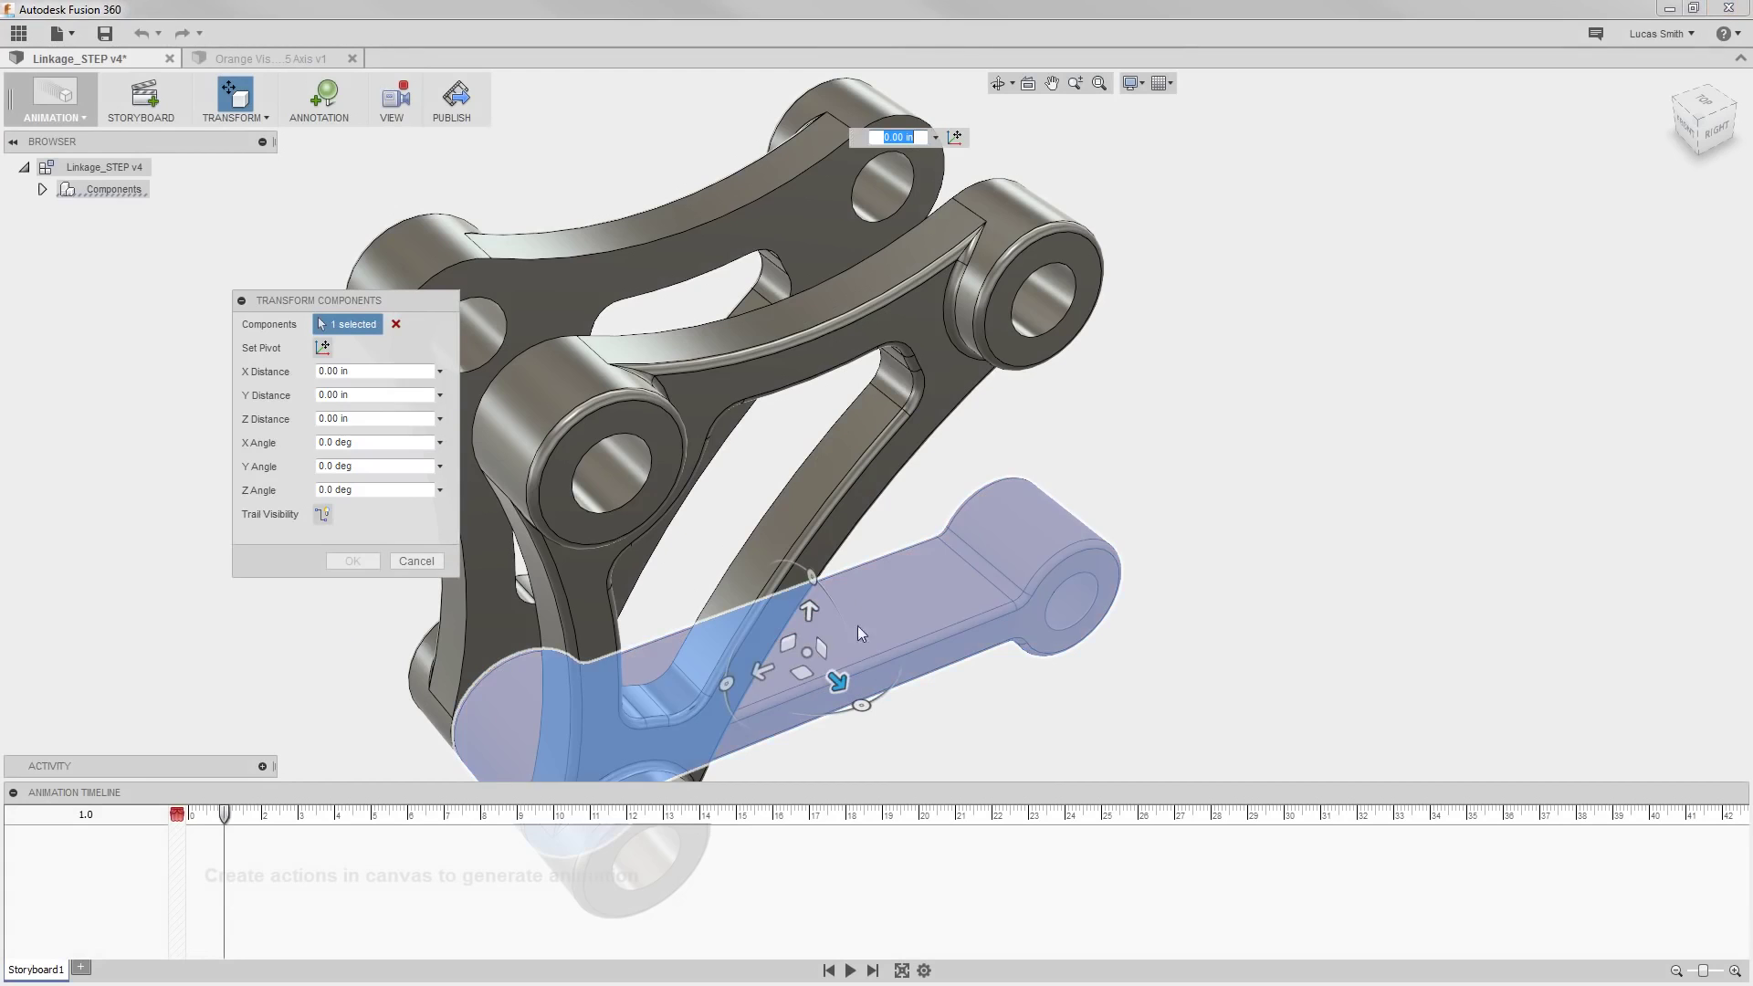
drag(750, 671, 1071, 582)
scroll(1072, 583, up, 3)
scroll(1072, 582, down, 5)
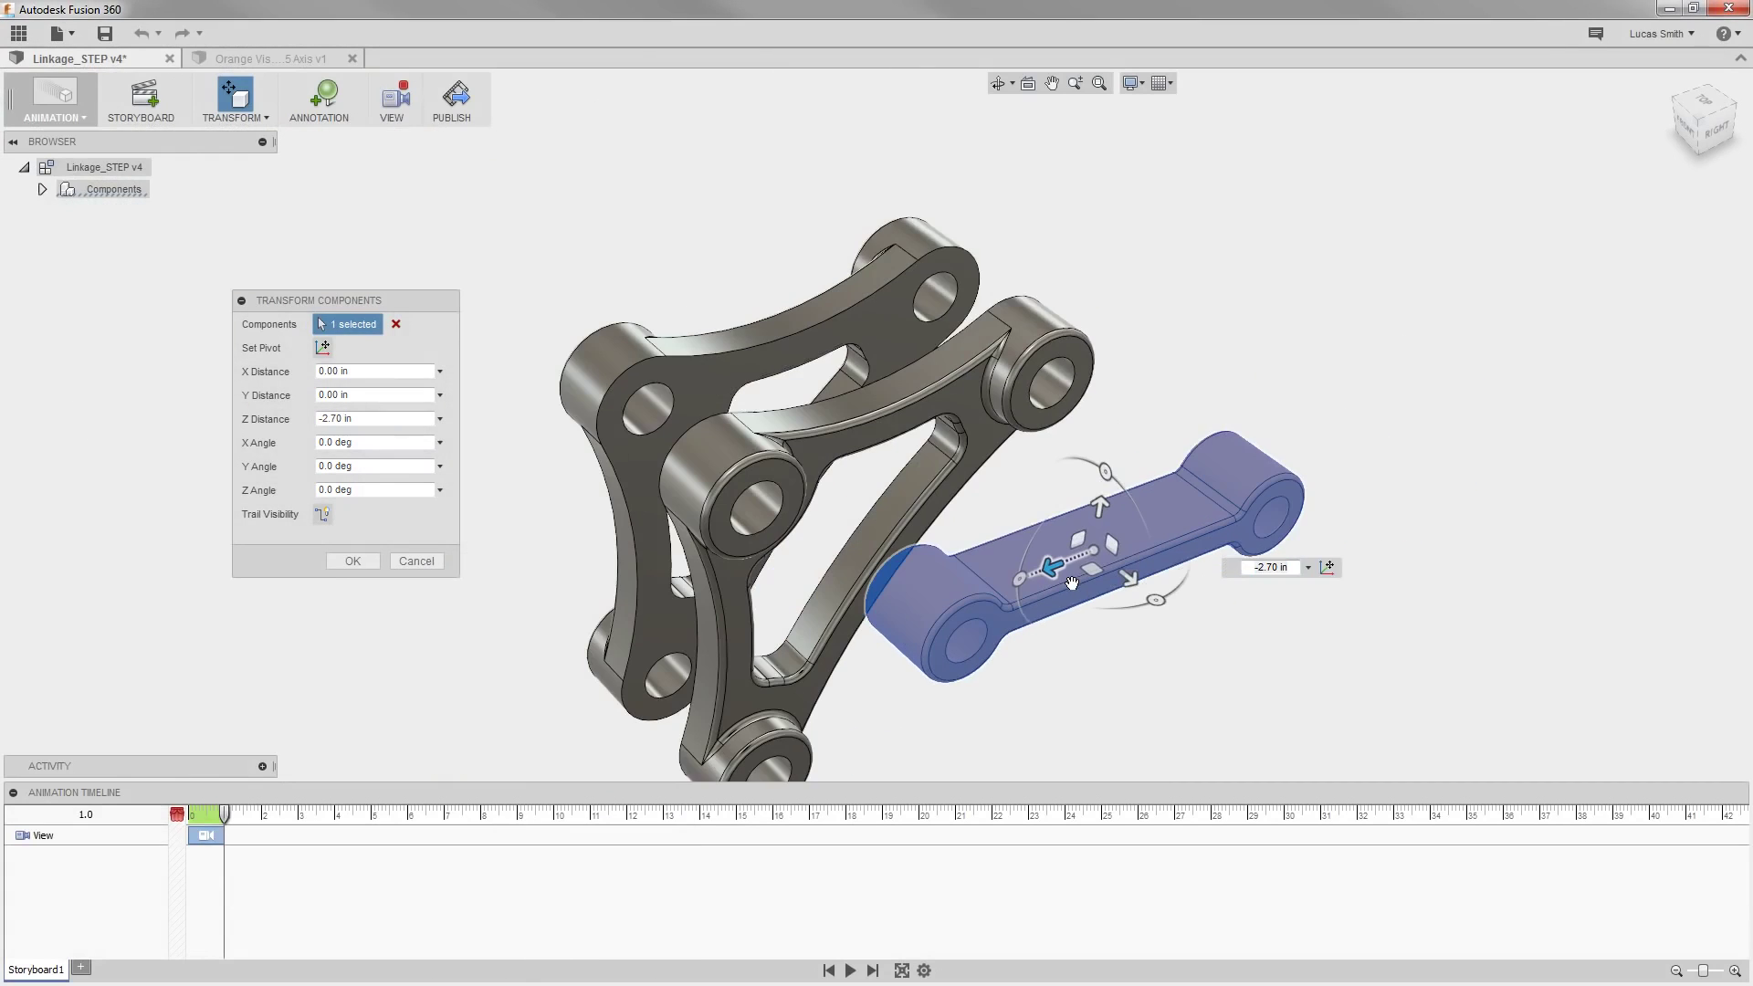
middle_drag(1099, 646, 1076, 599)
Confirm the Component1:1 move on the storyboard and play back the animation.
click(352, 562)
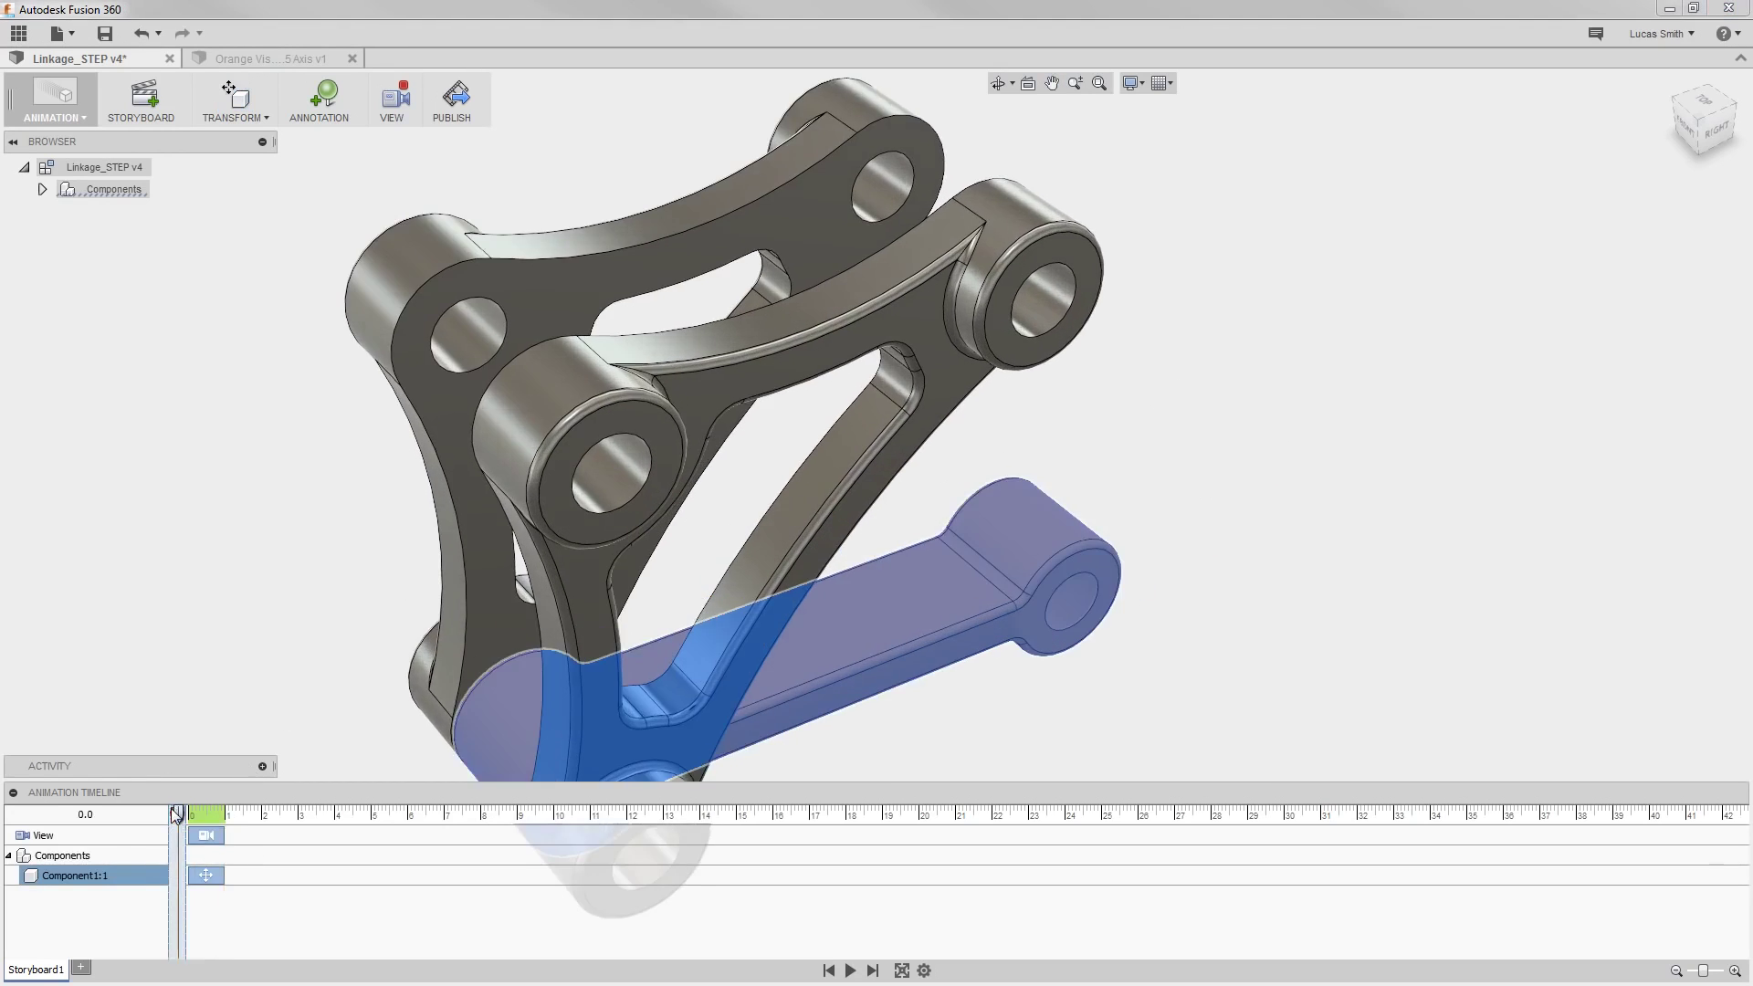
click(856, 971)
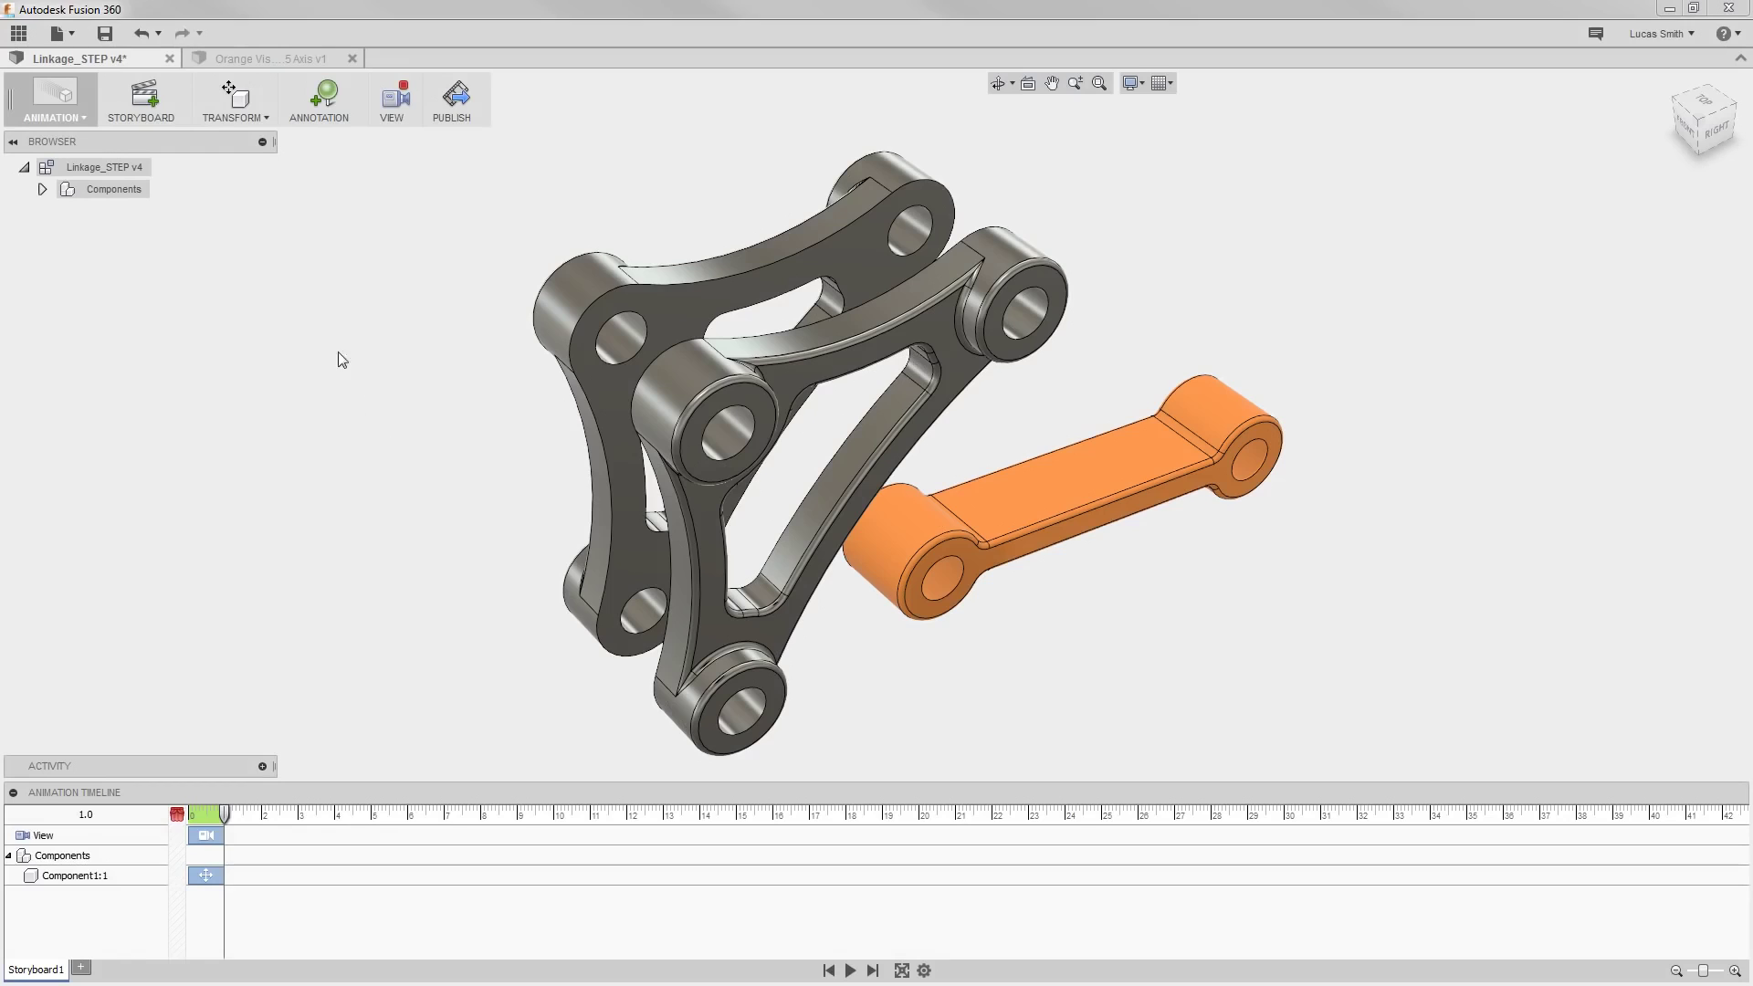
click(55, 102)
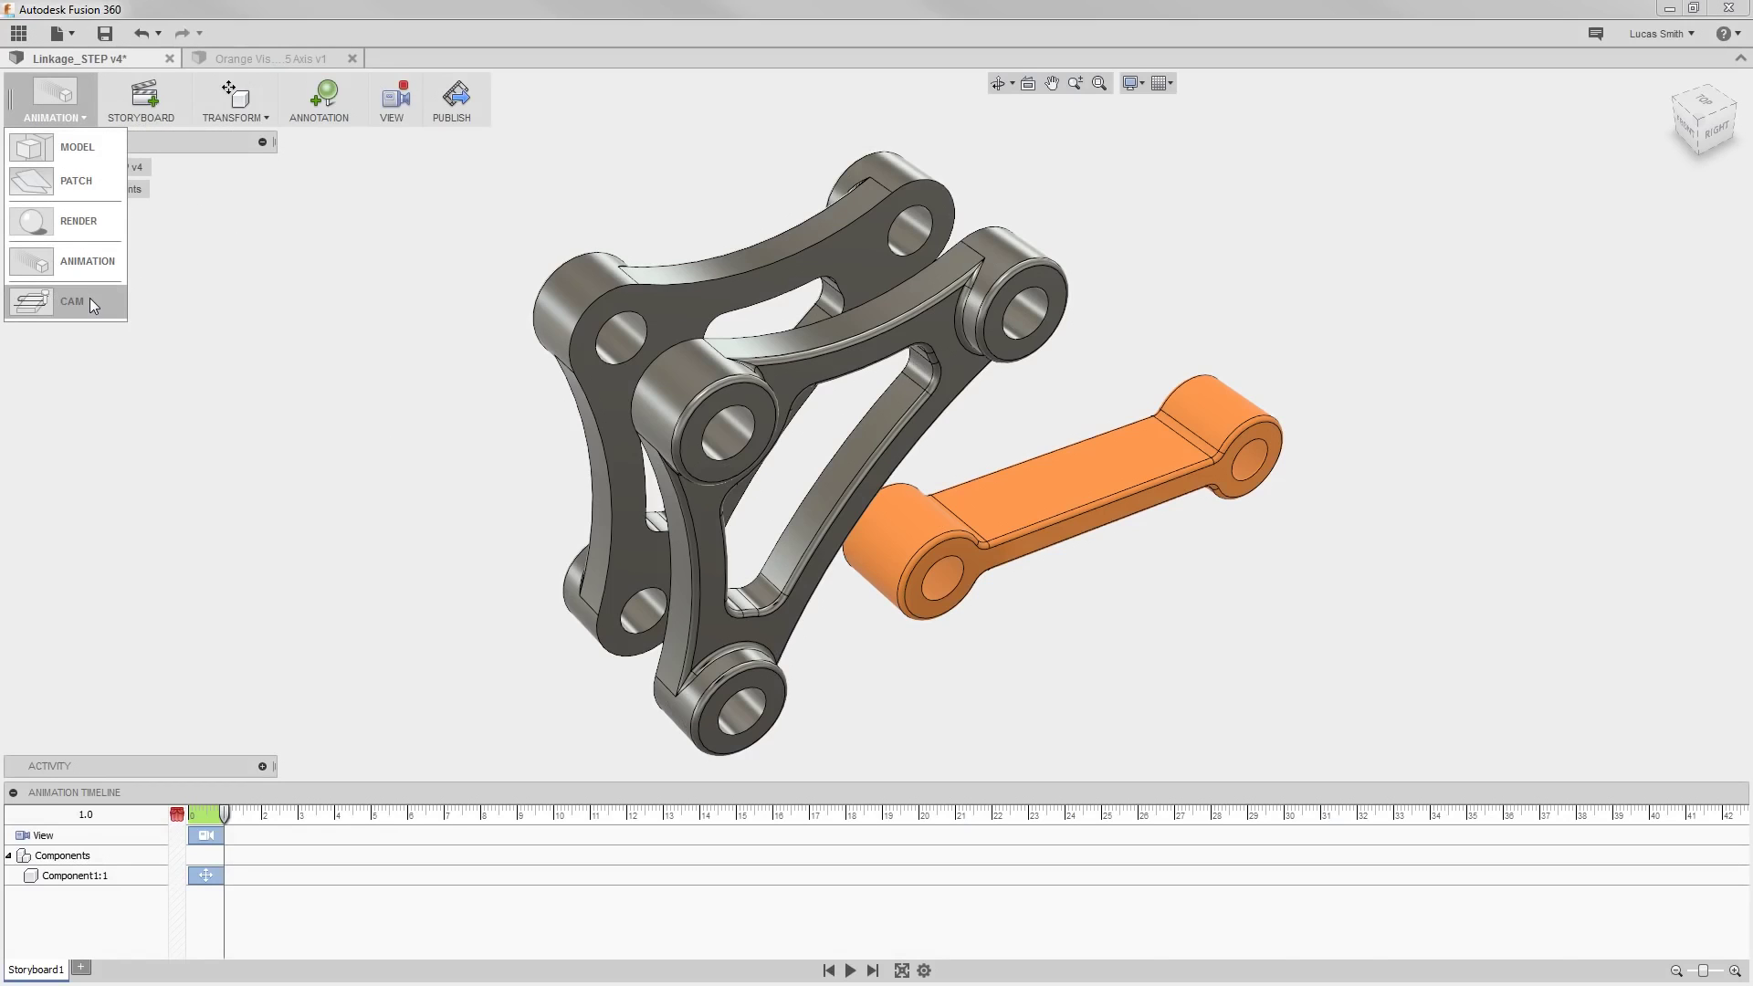
Bring up the Orange Vise design and orbit it to a higher viewpoint.
click(281, 336)
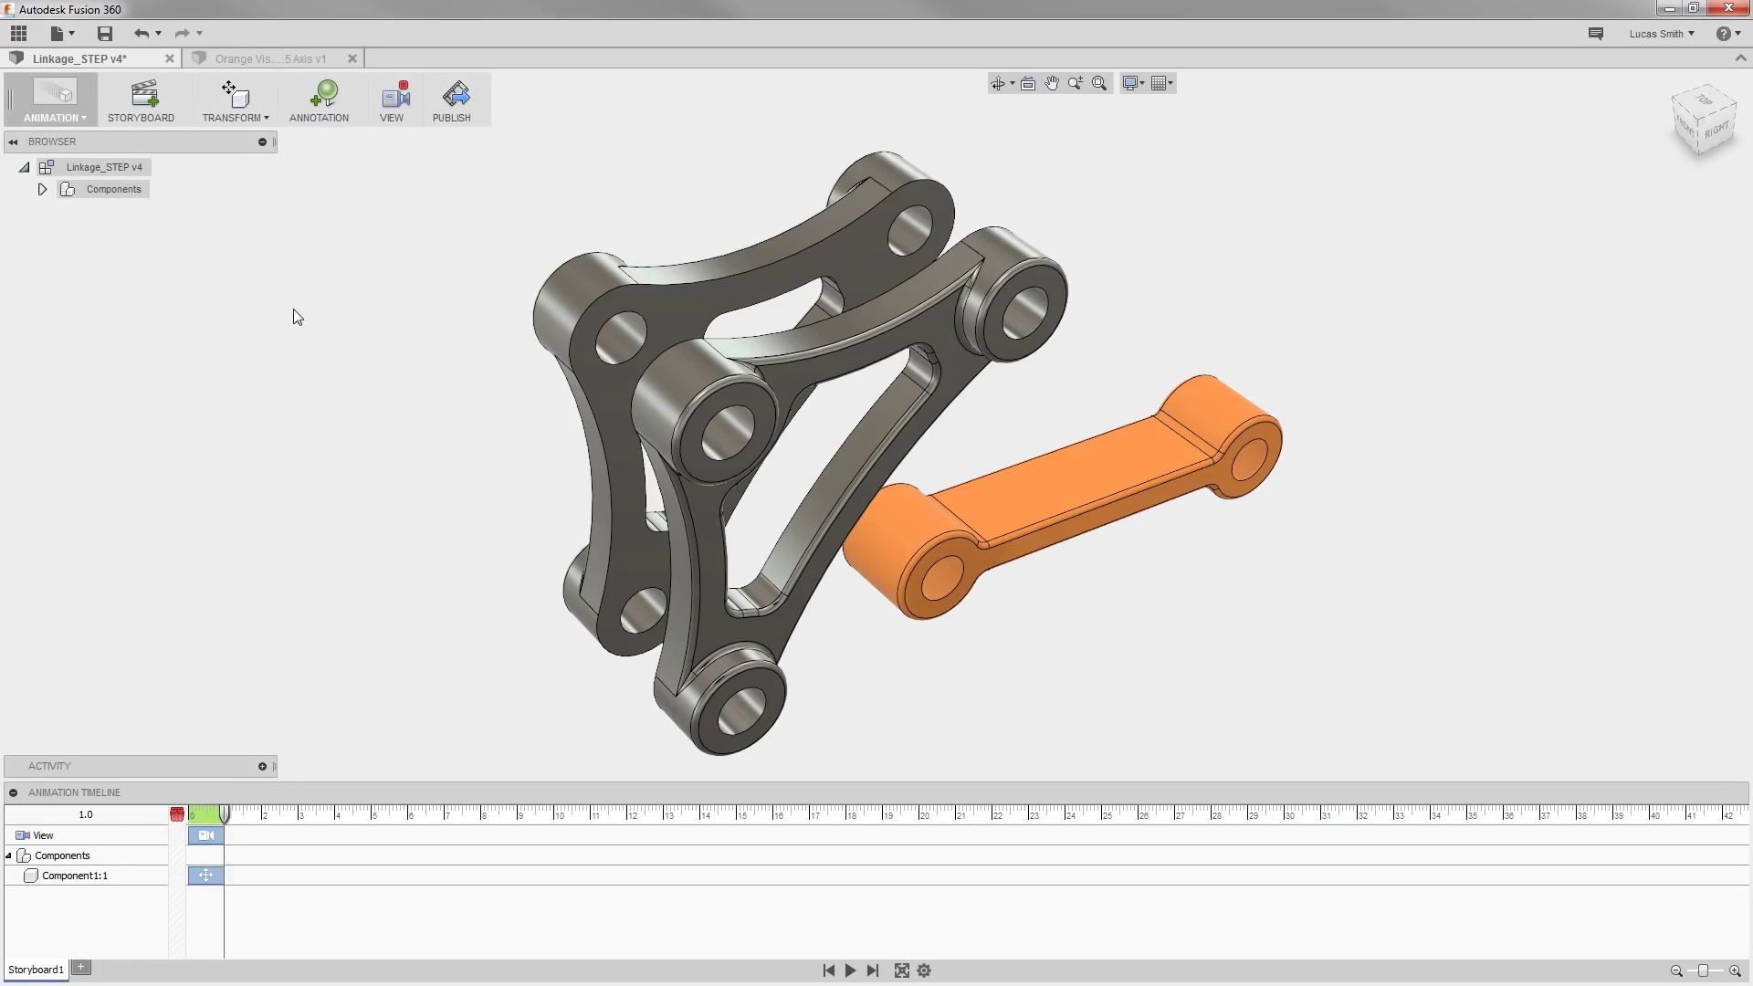
click(290, 63)
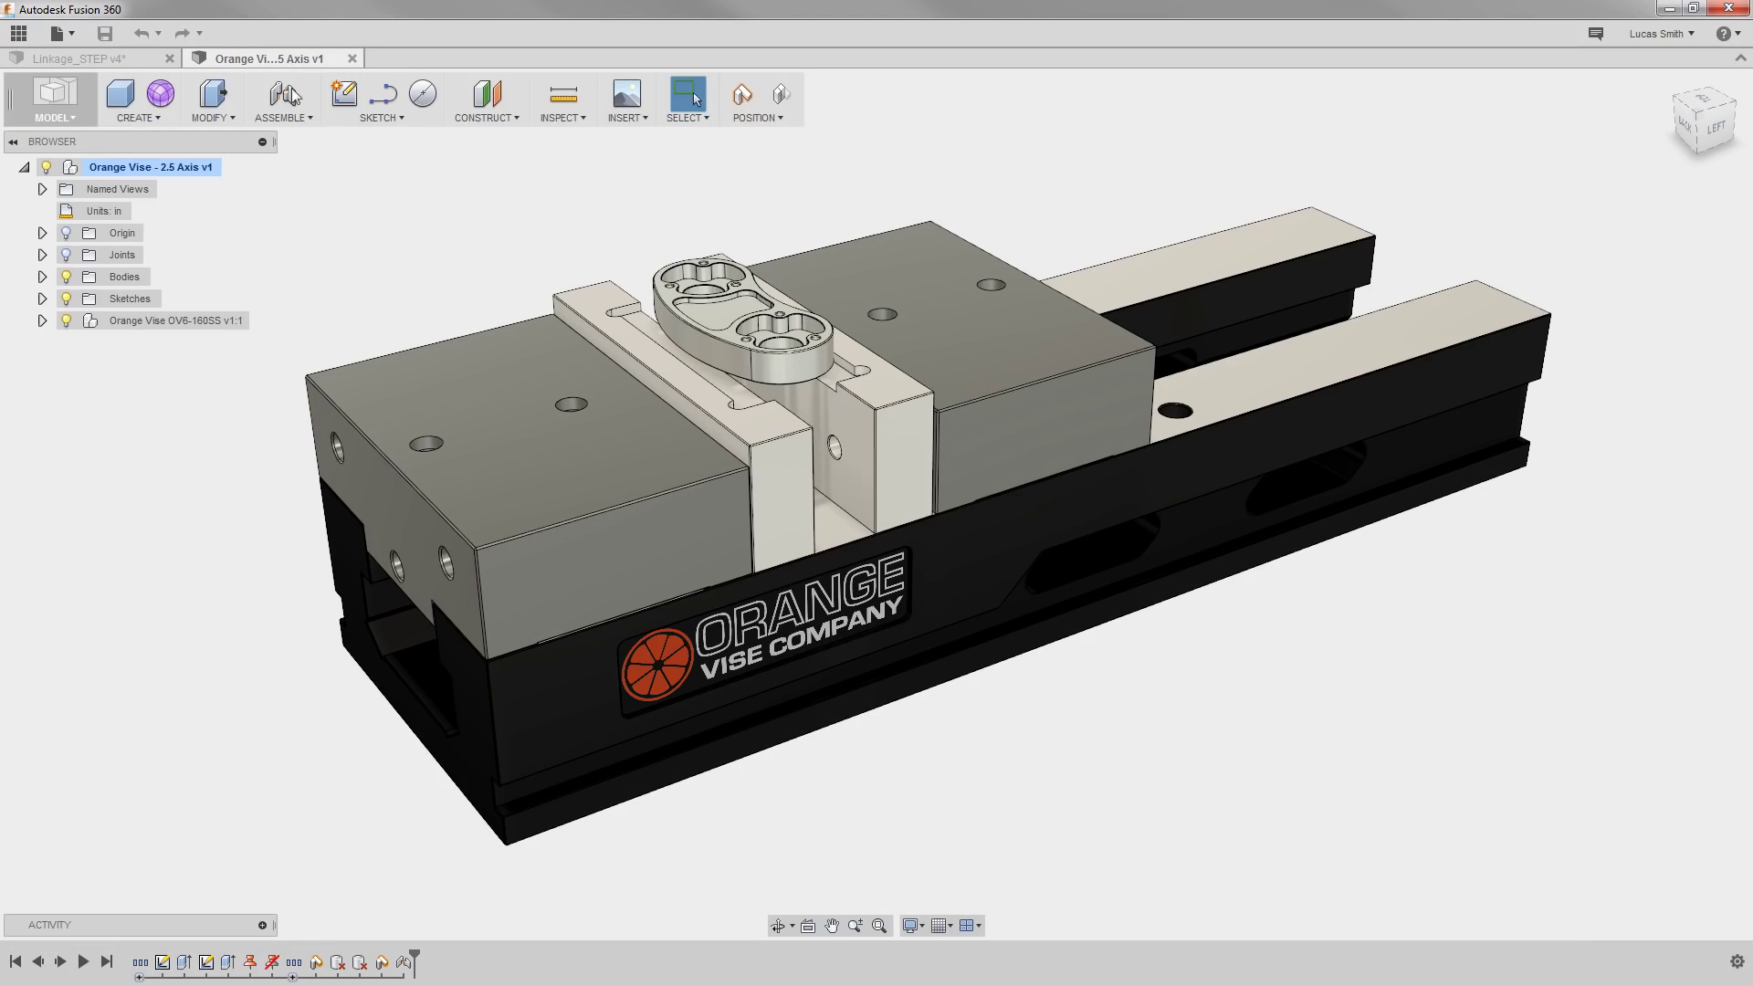
shift+middle_drag(342, 213, 348, 231)
In the CAM workspace, start a toolpath simulation of Setup1.
click(64, 109)
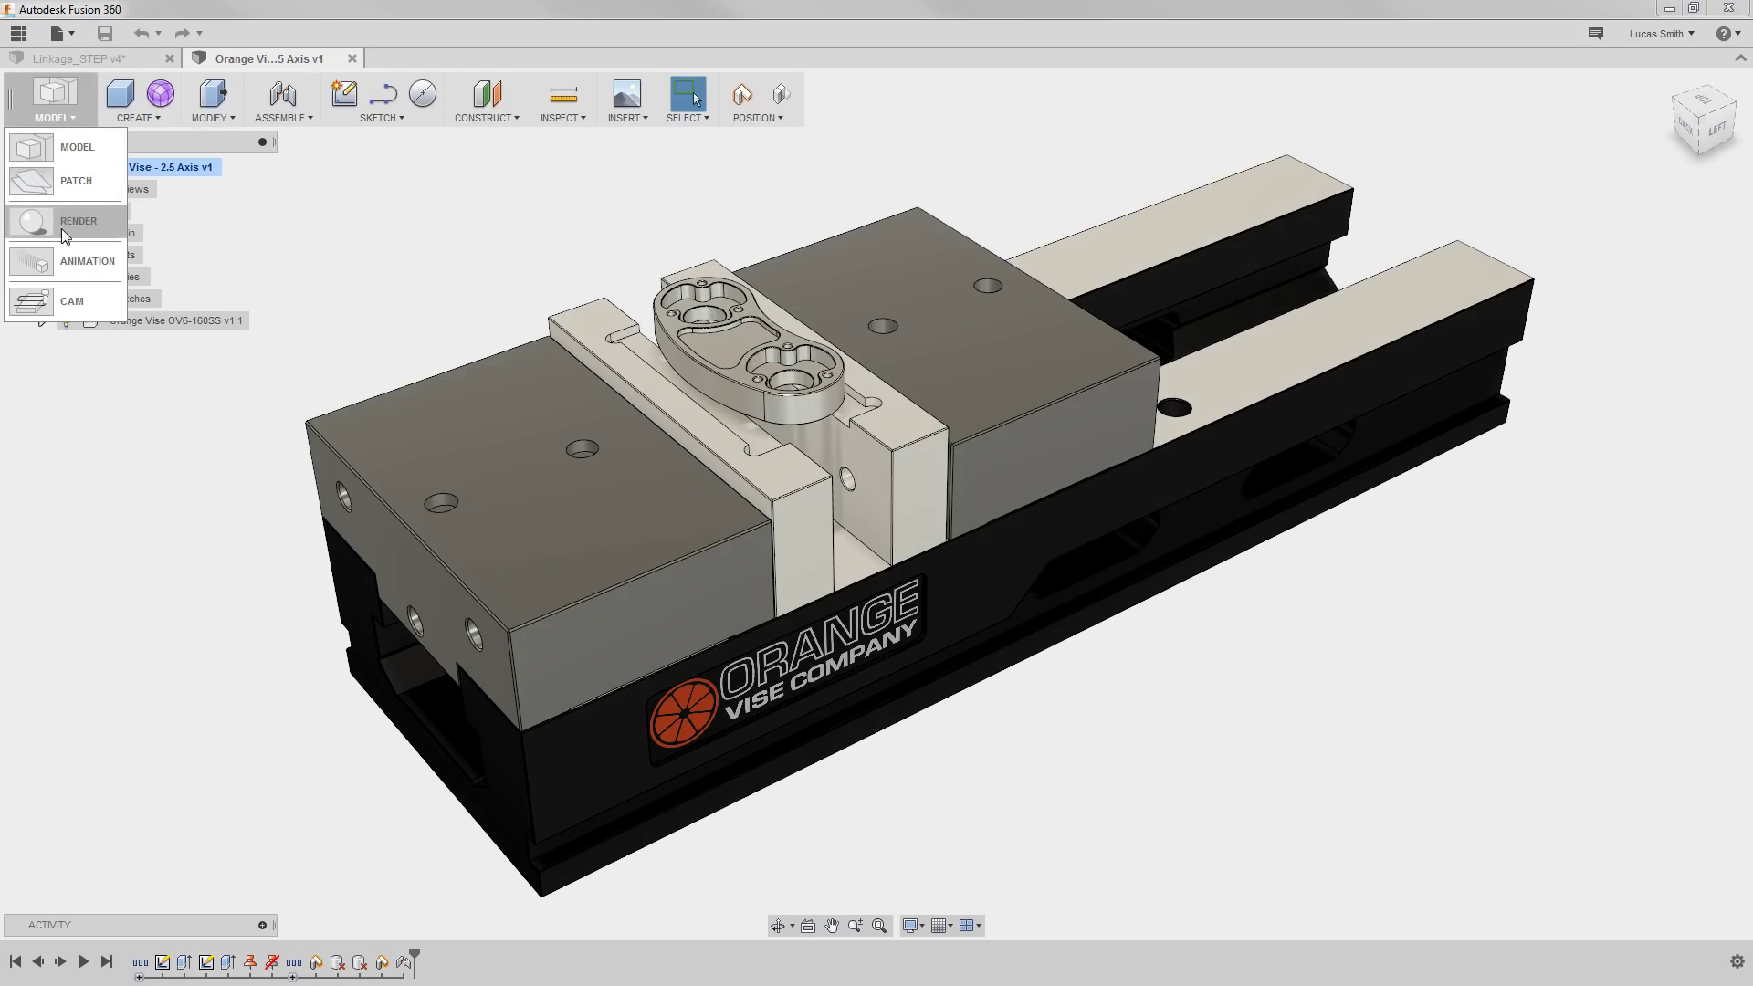
click(71, 301)
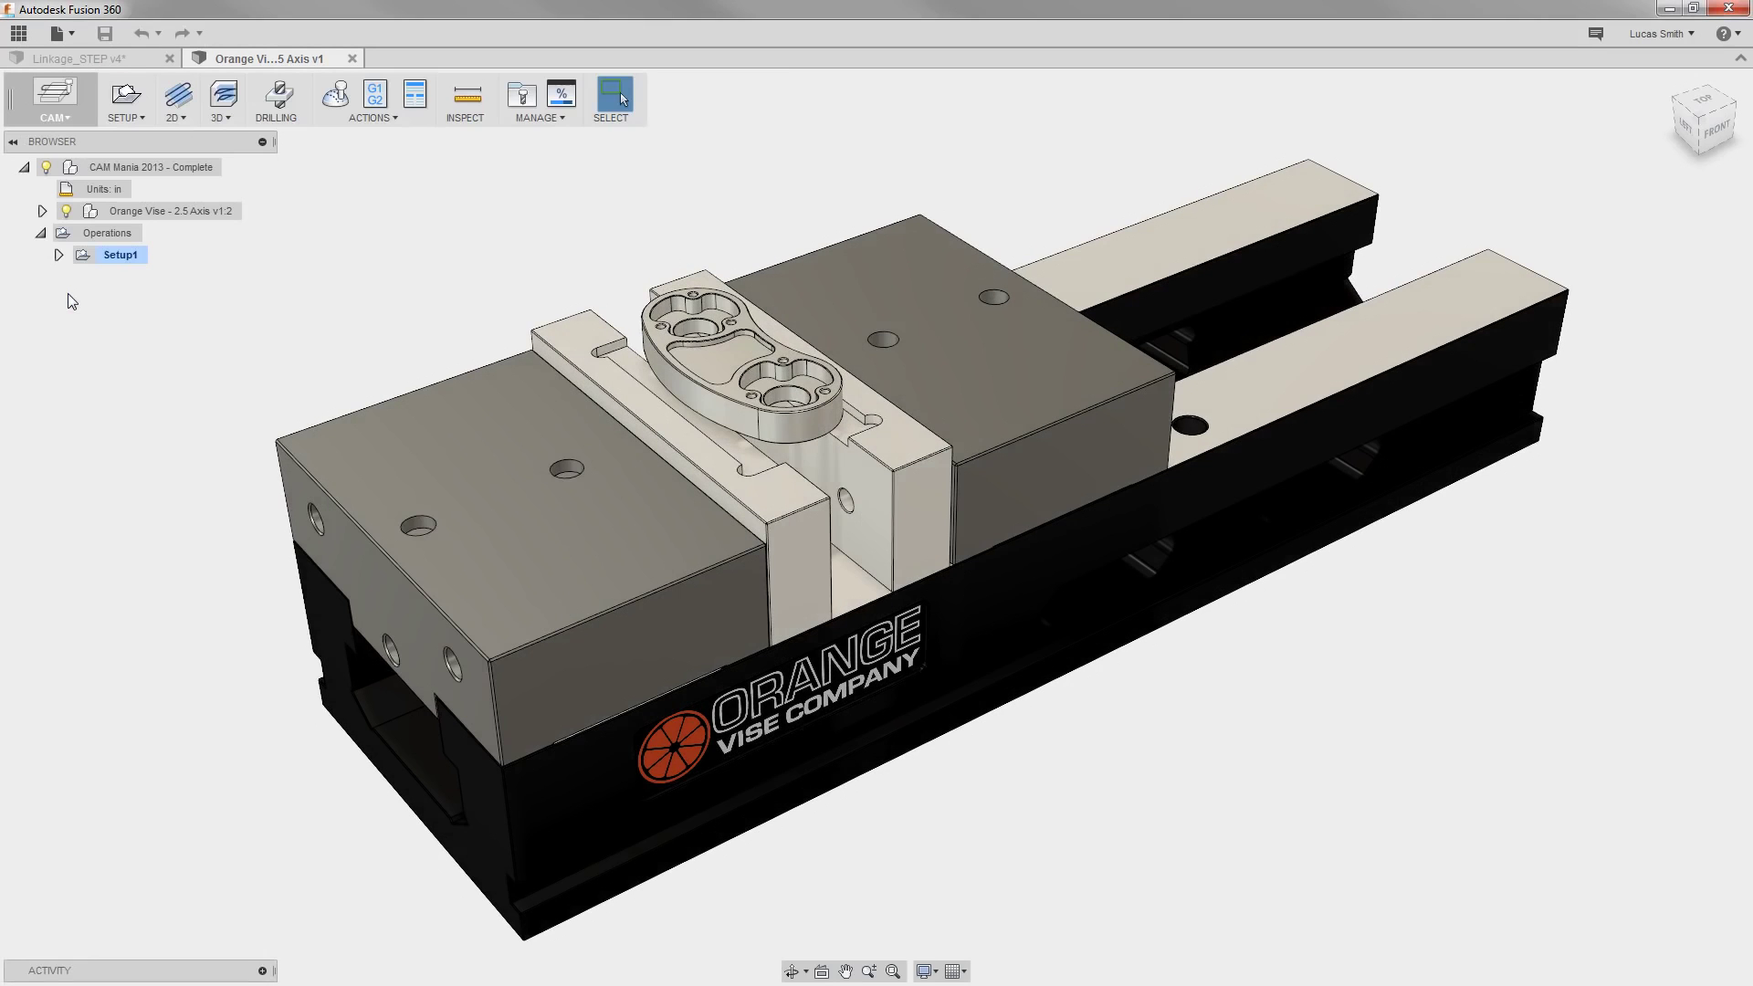
right_click(118, 255)
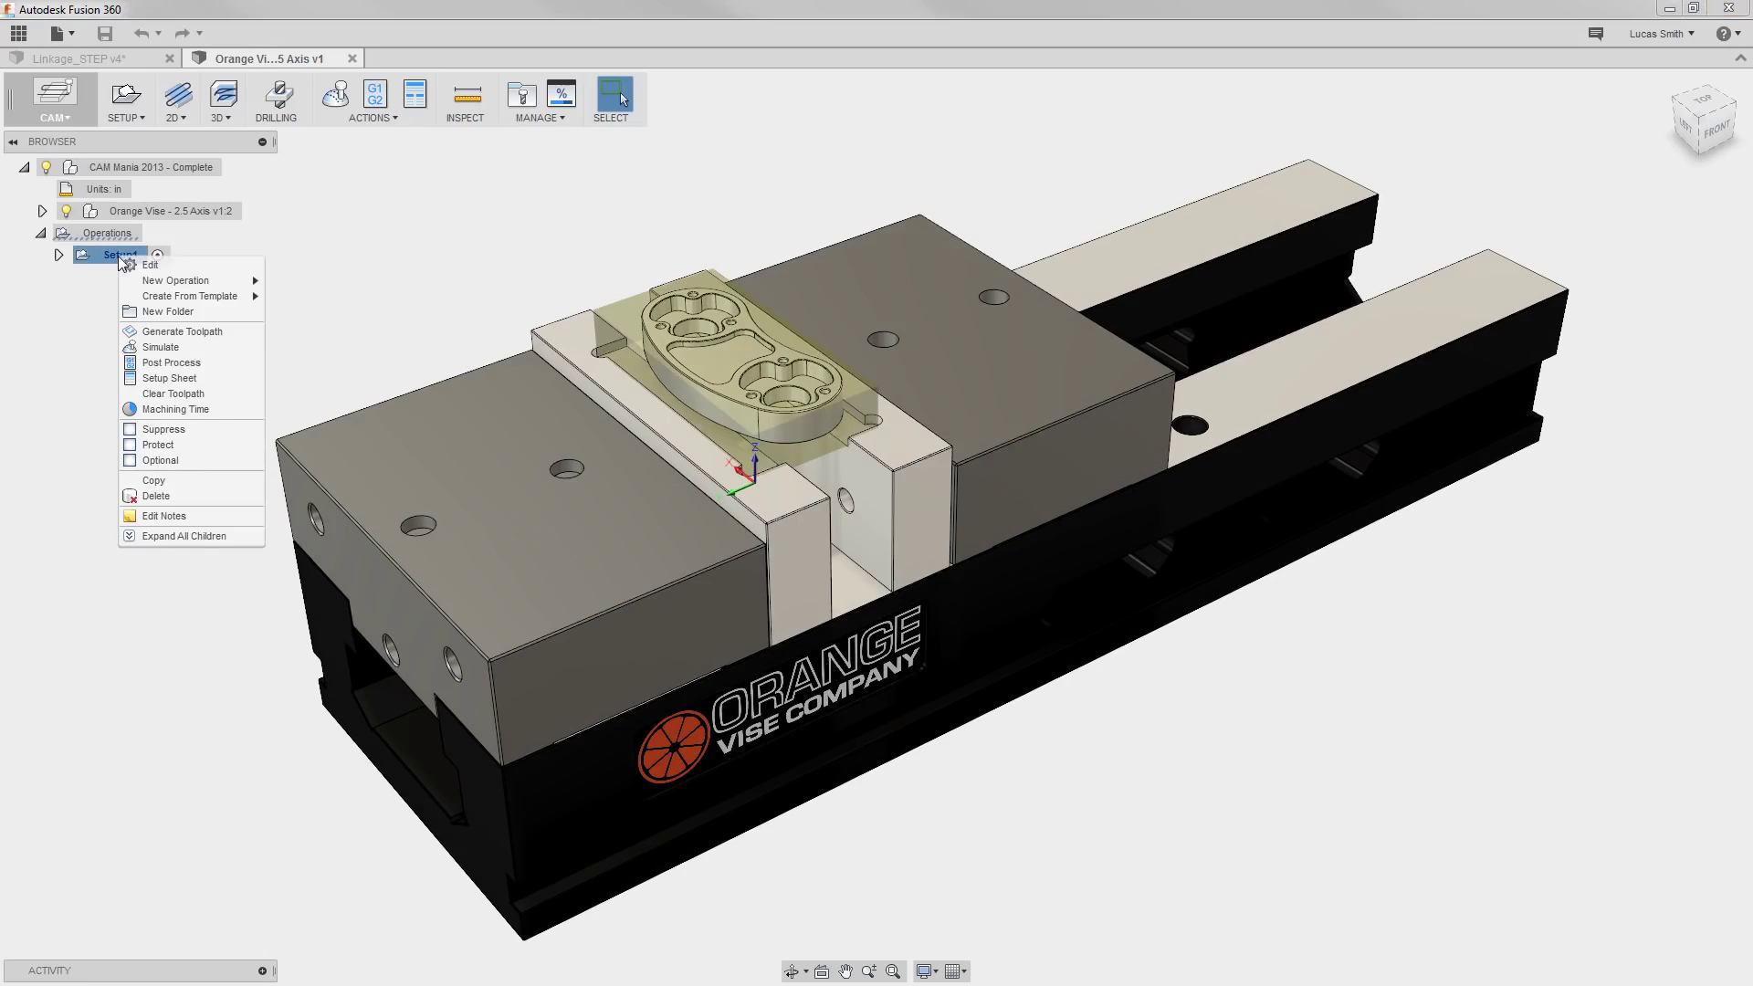
click(148, 343)
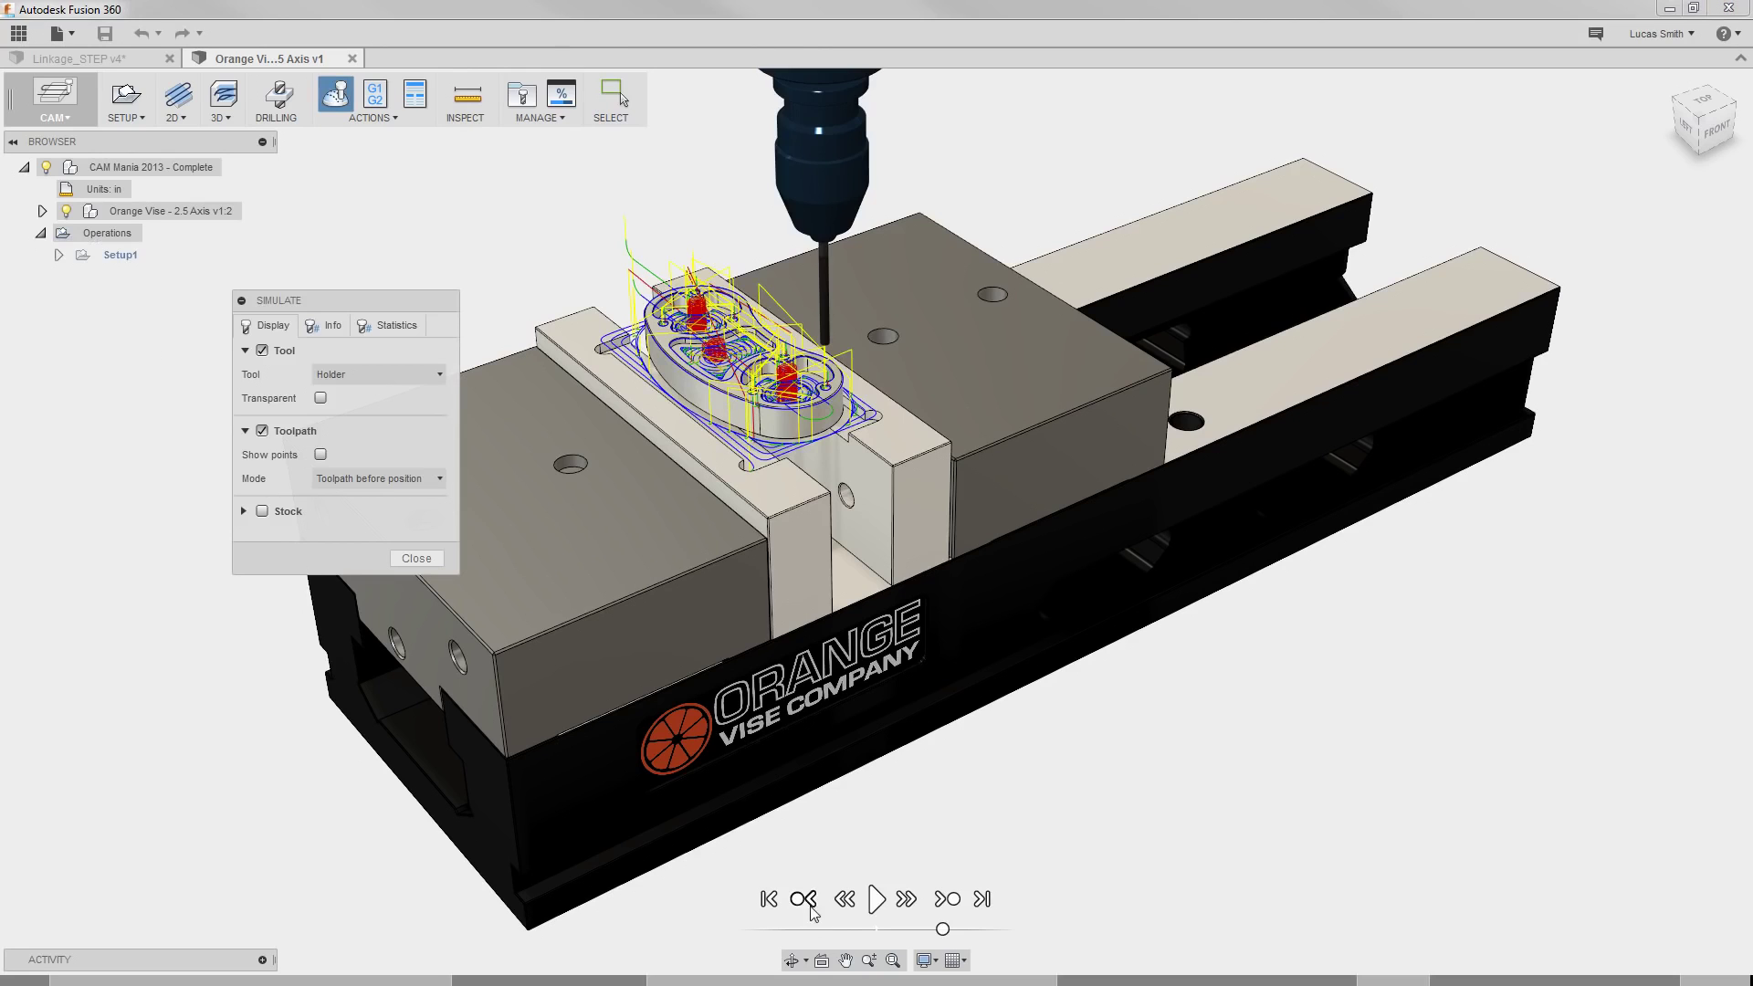
Play and pause the Setup1 machining simulation, rewind it to the start, then close it.
click(876, 900)
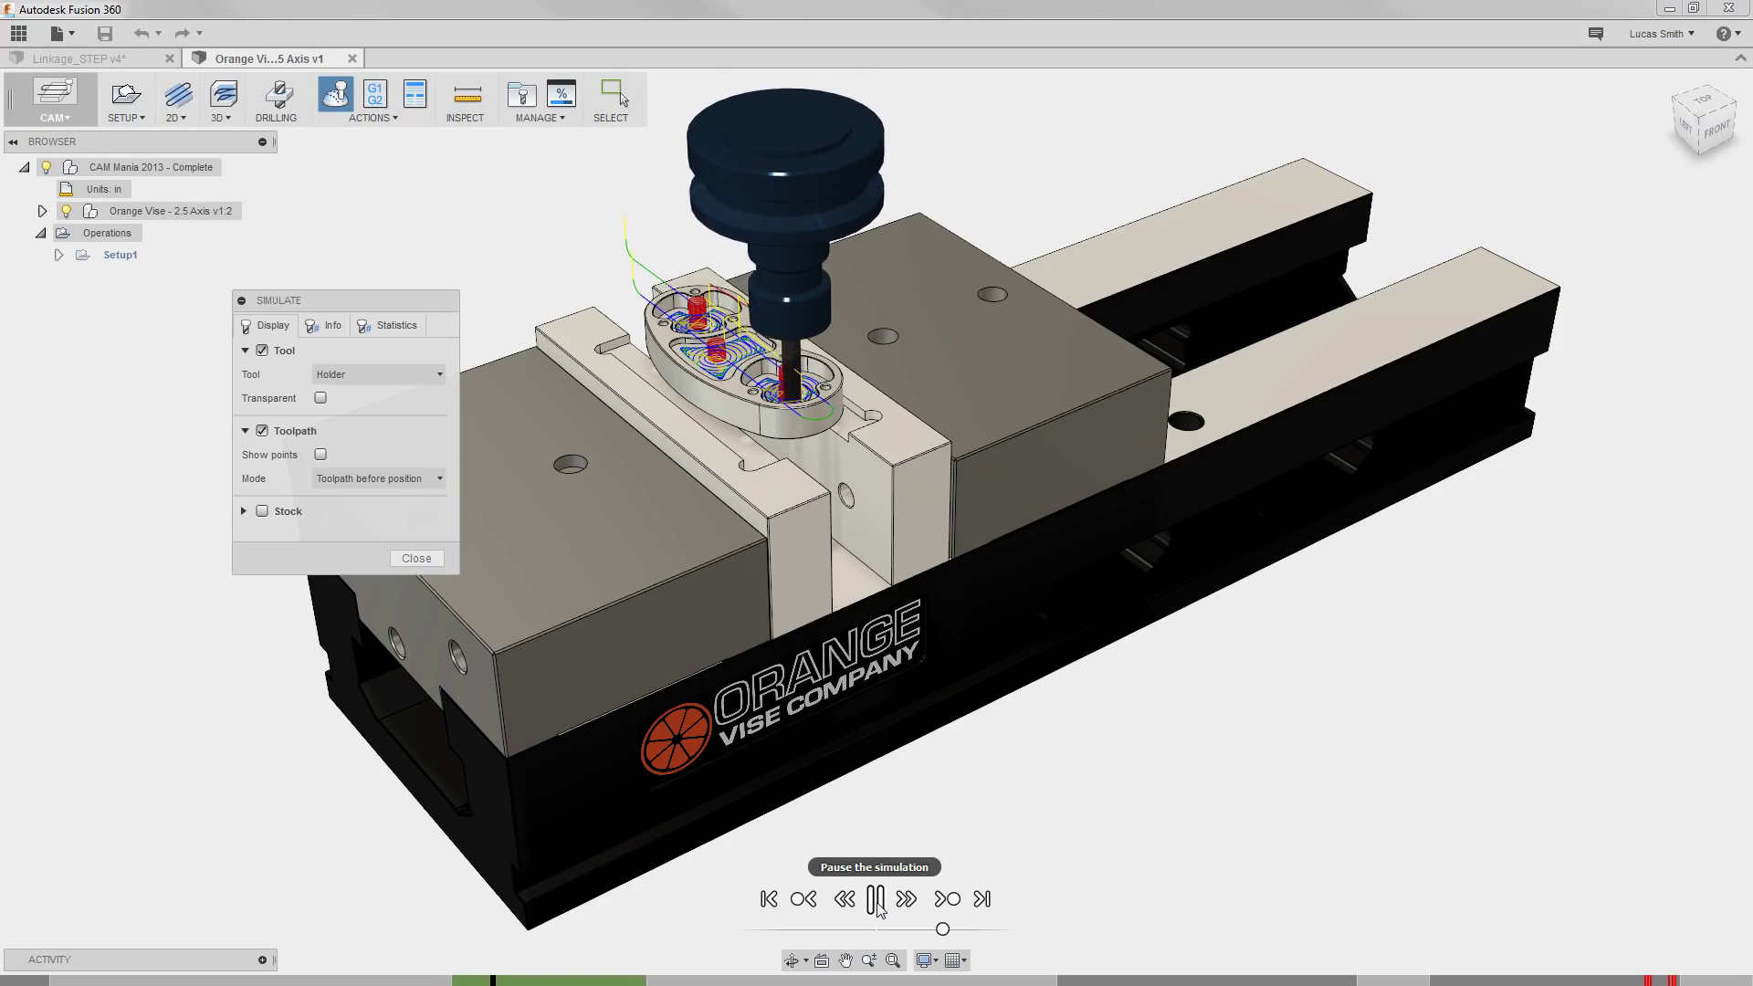
click(876, 899)
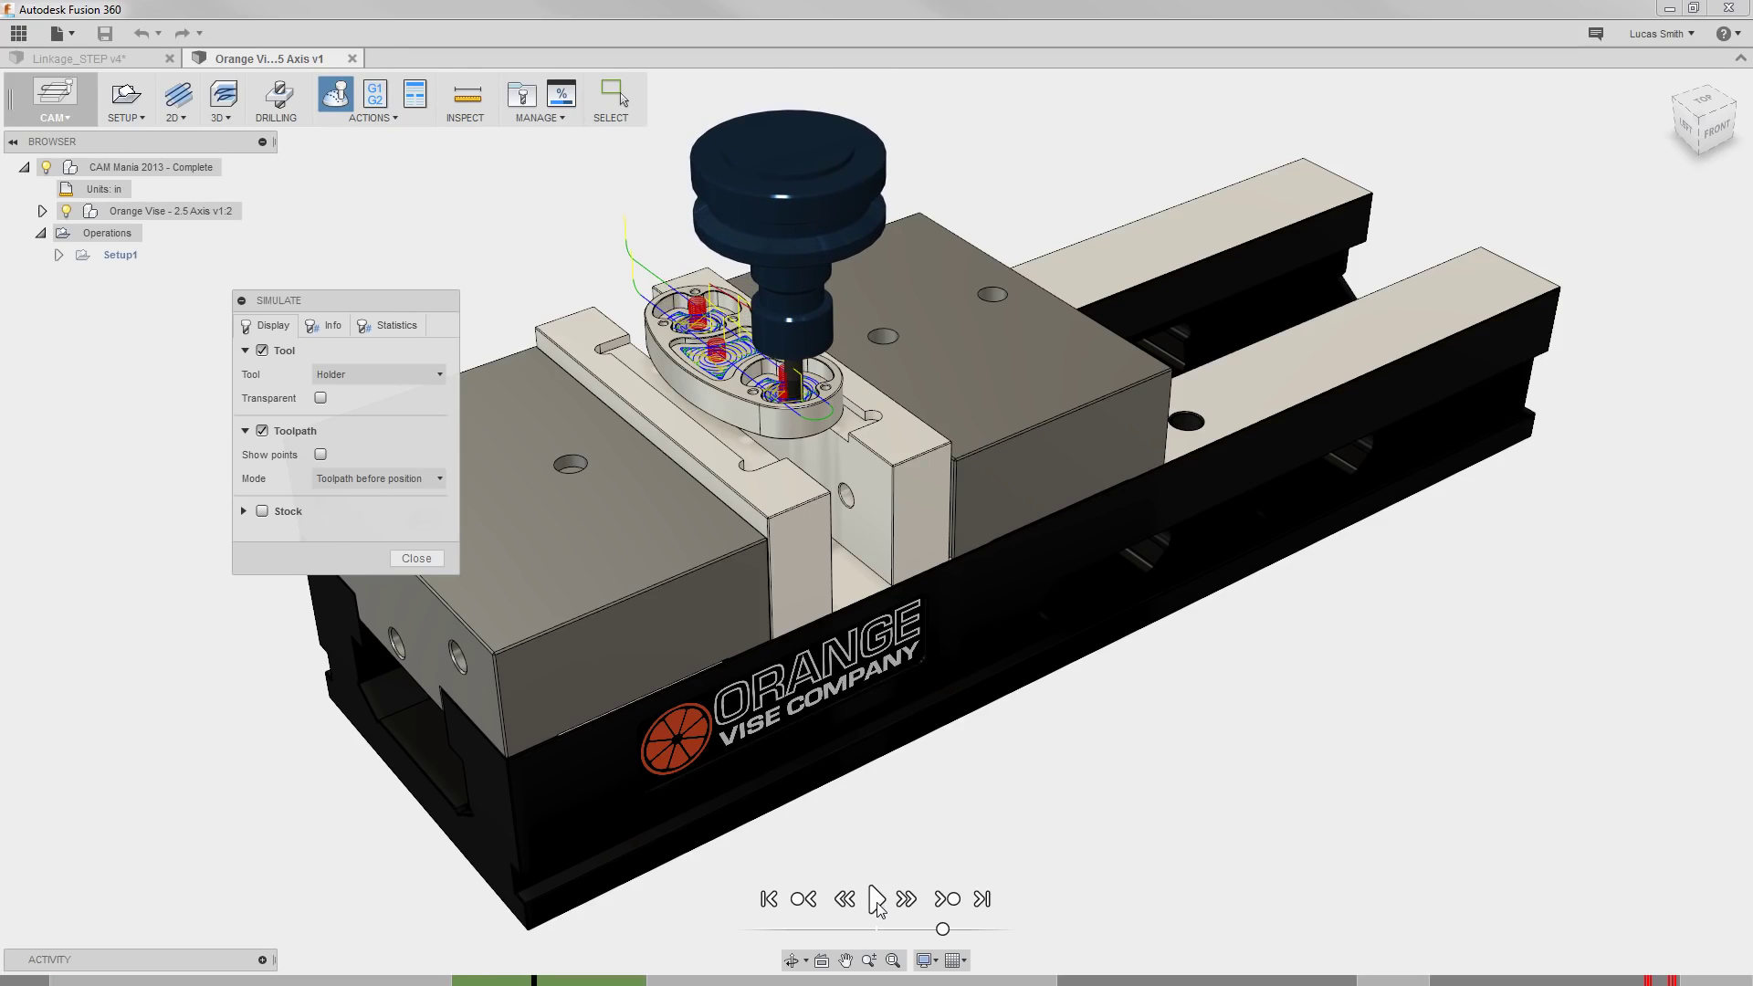
click(768, 899)
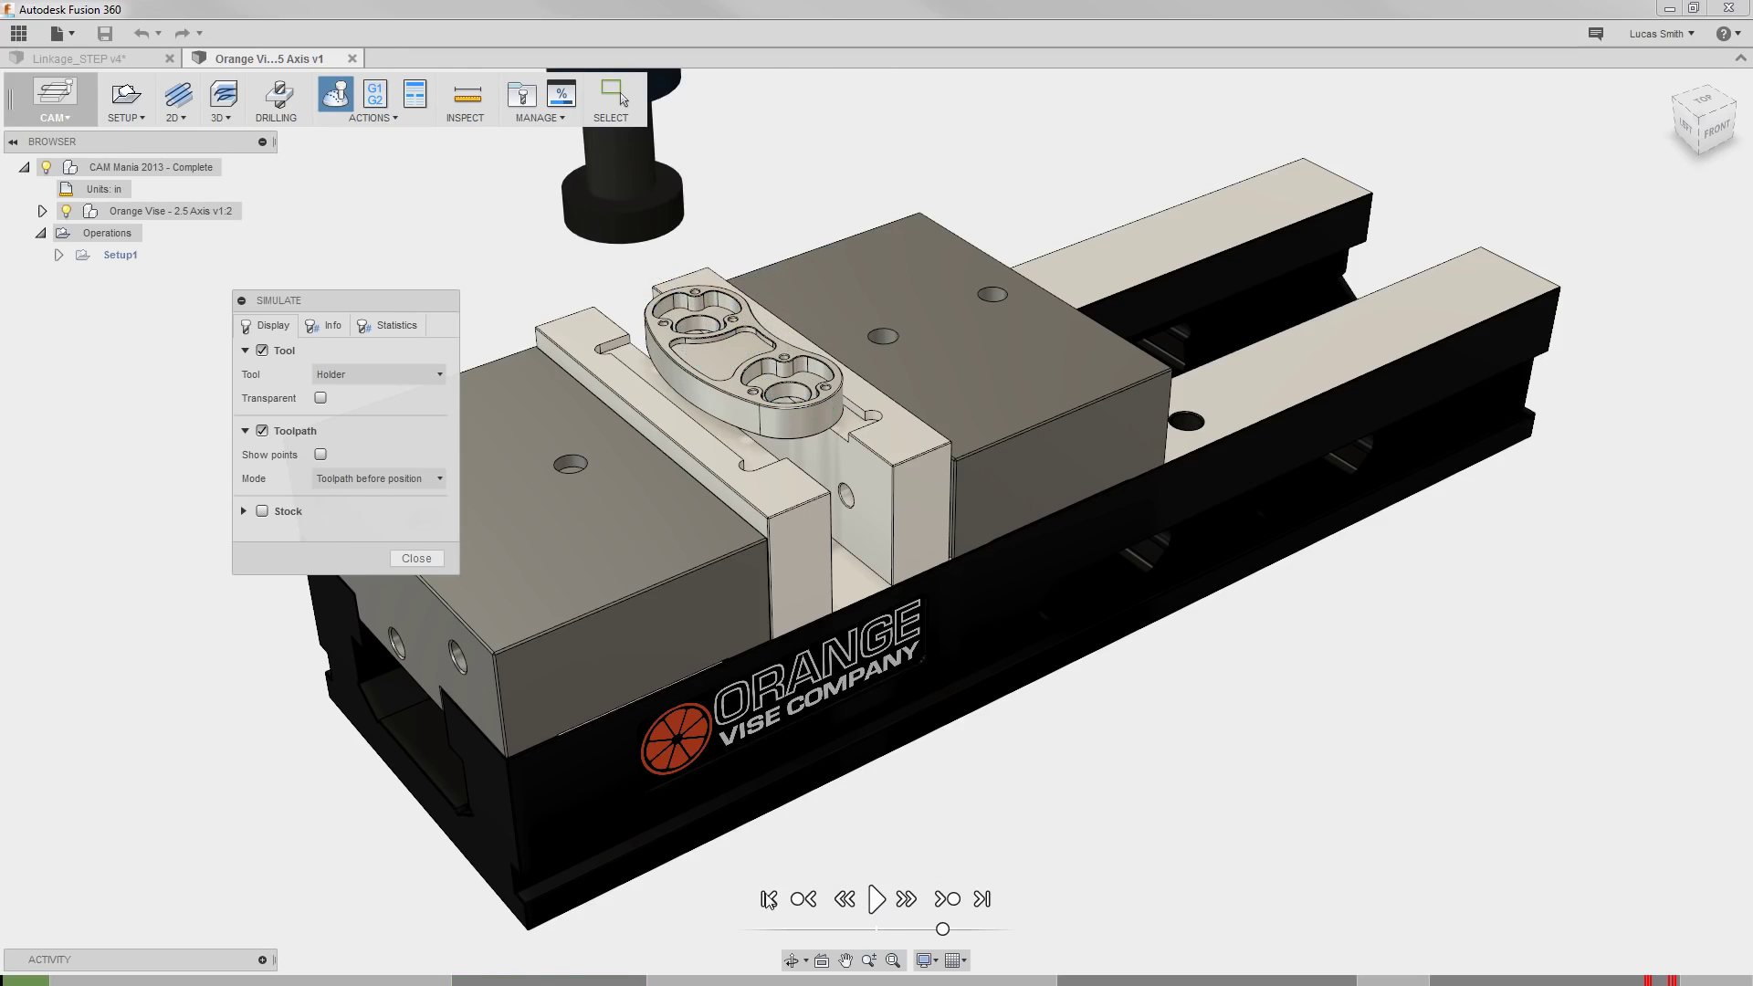
click(416, 558)
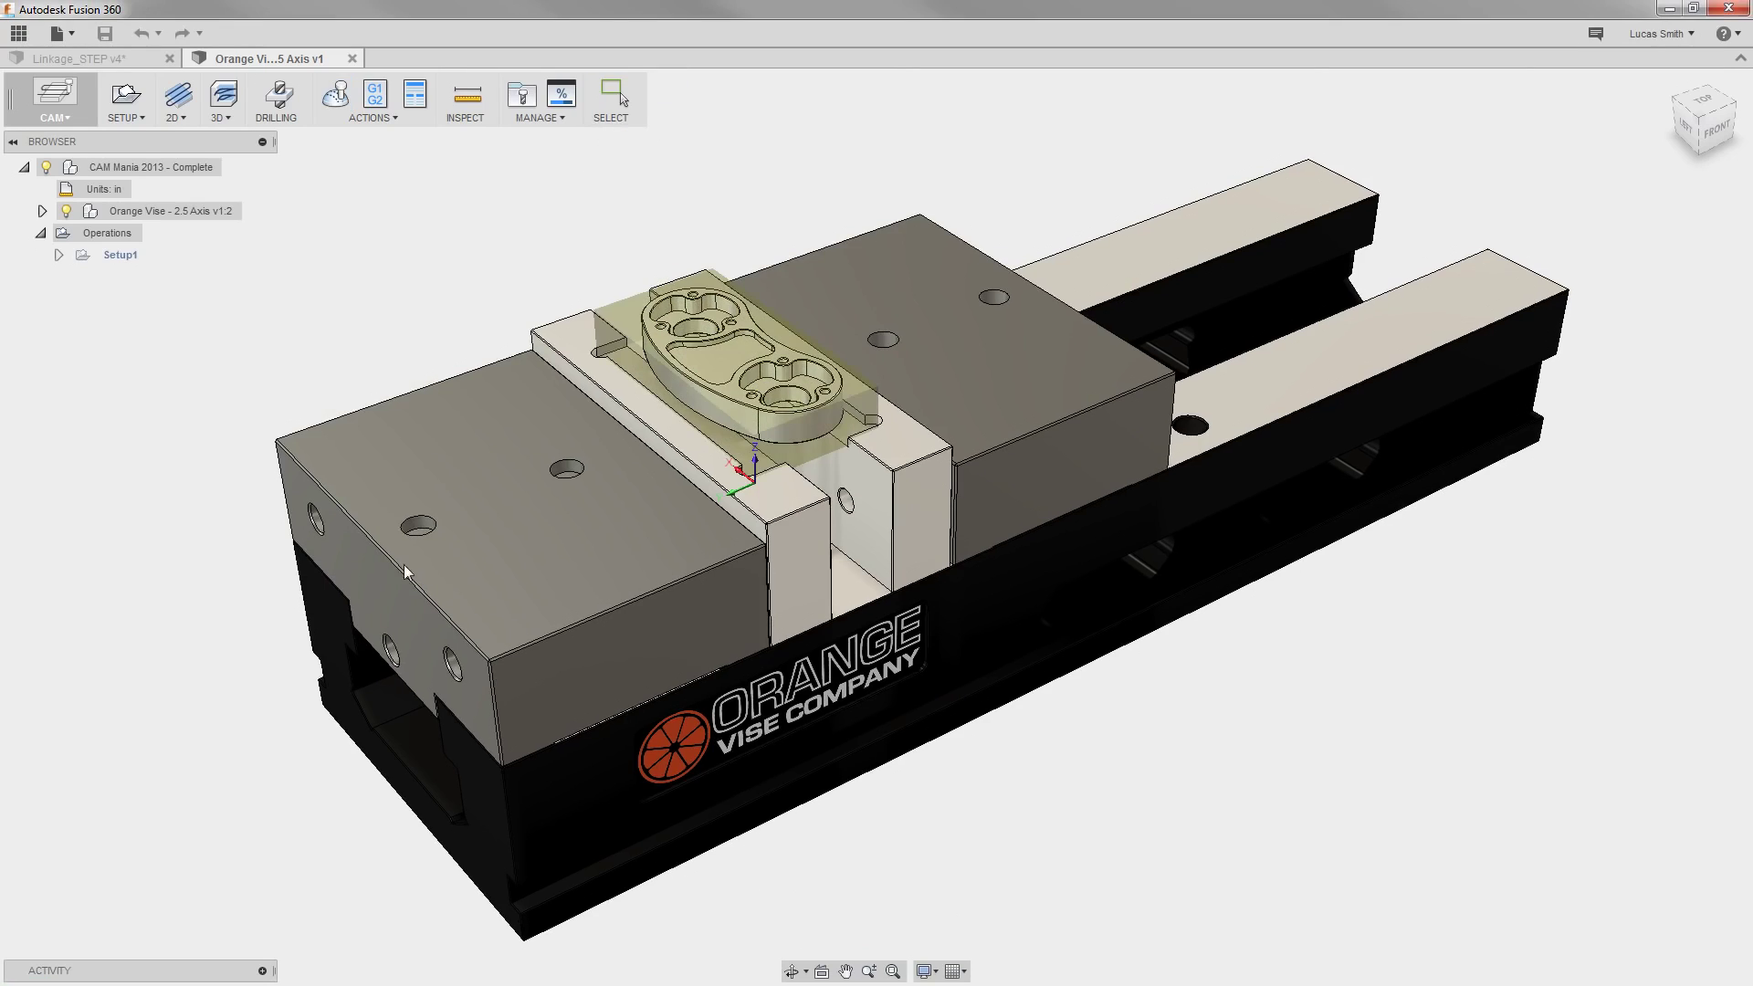